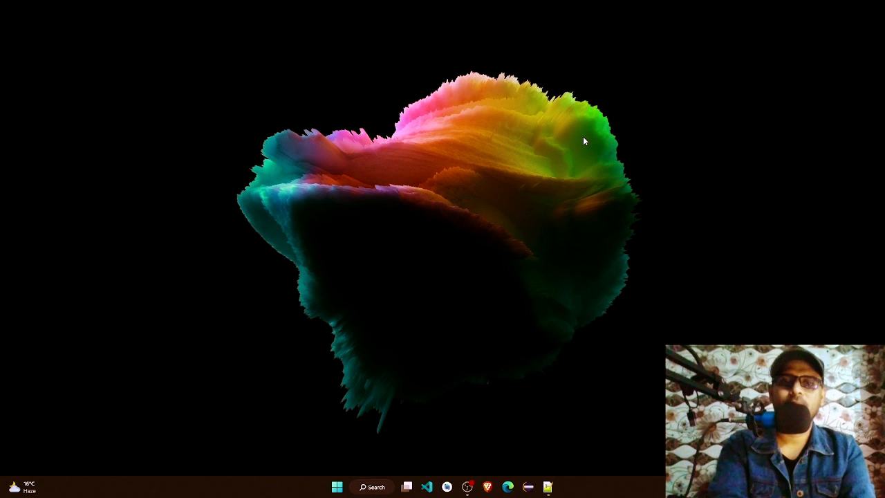
Step: Switch to the Notepad++ notes and insert three blank lines below "1- Install JDK", starting the first one with "->"
{"action": "left_click", "coordinate": [548, 487]}
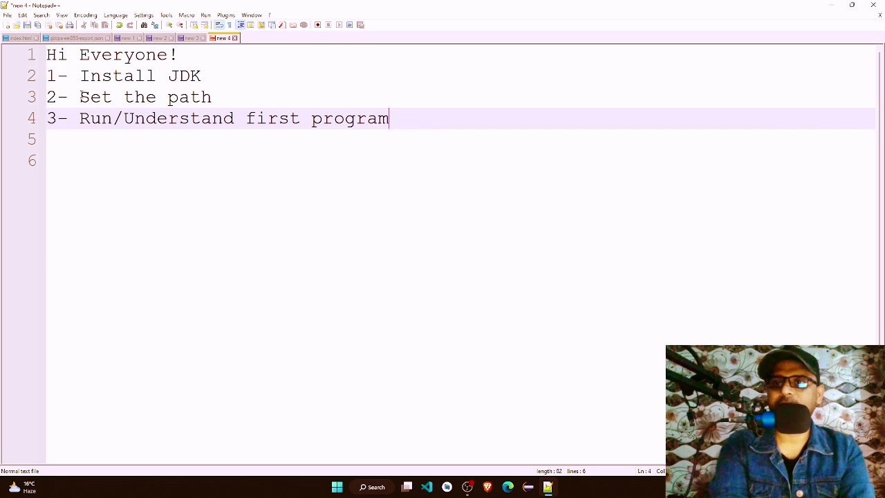
{"action": "left_click_drag", "start_coordinate": [79, 97], "coordinate": [223, 96]}
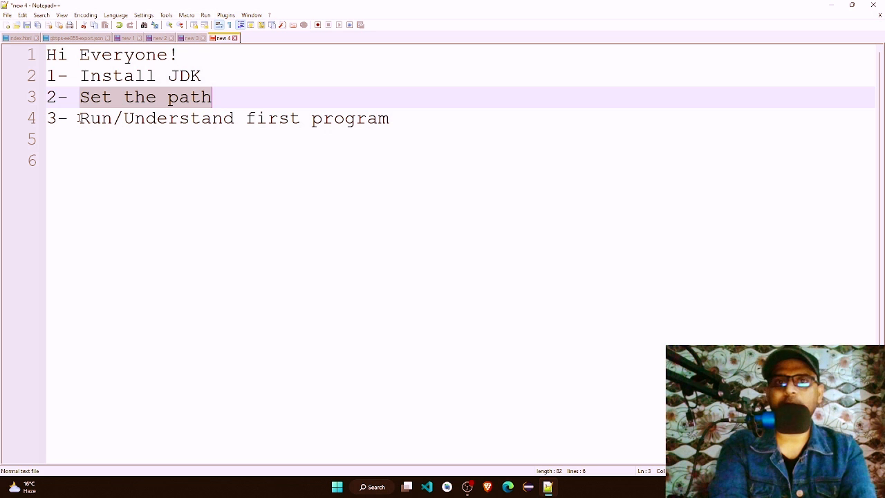
{"action": "left_click", "coordinate": [217, 82]}
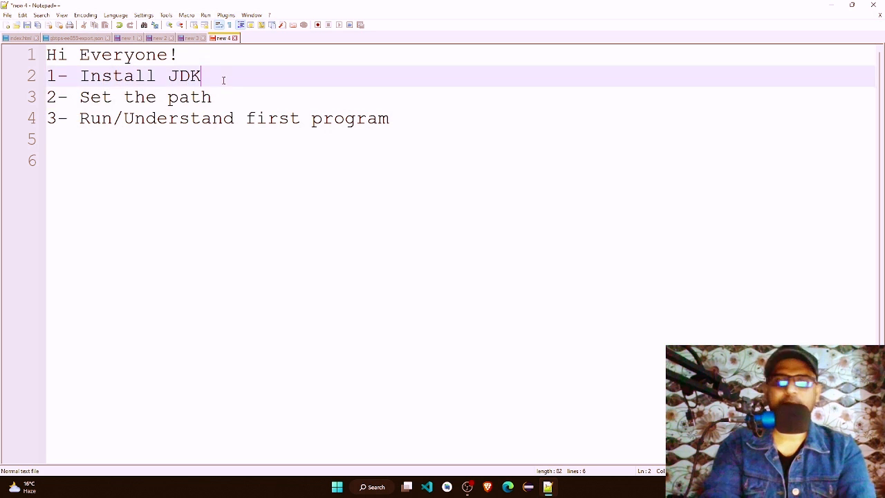
{"action": "key", "text": "Return"}
{"action": "key", "text": "Return"}
{"action": "key", "text": "Return"}
{"action": "left_click", "coordinate": [167, 92]}
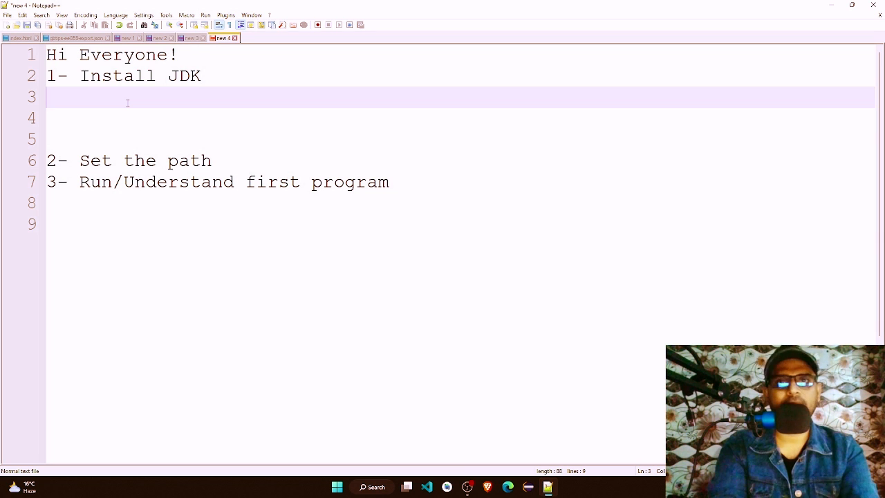
{"action": "type", "text": "->"}
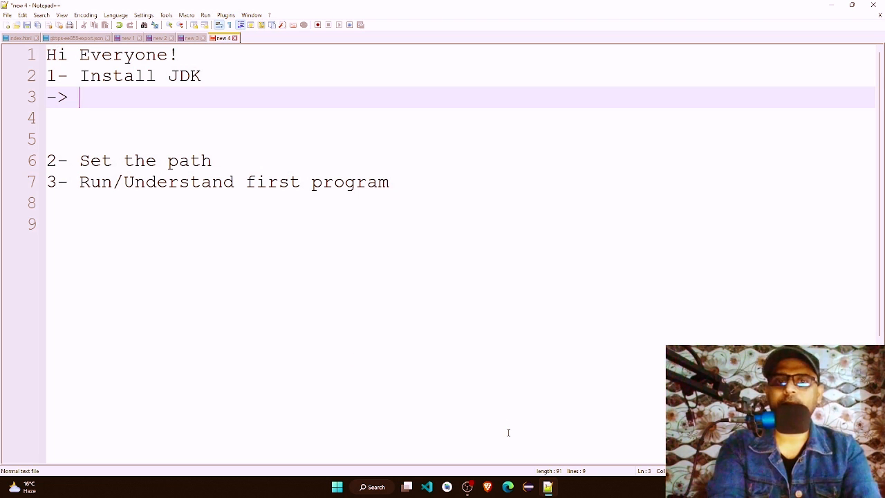
Step: Switch to Microsoft Edge and close all previously open tabs, leaving only a new blank tab
{"action": "left_click", "coordinate": [508, 487]}
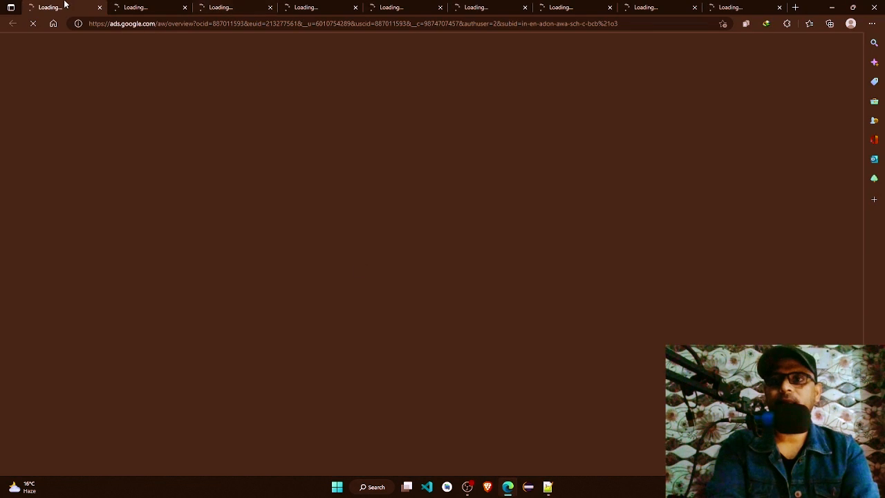
{"action": "right_click", "coordinate": [60, 6]}
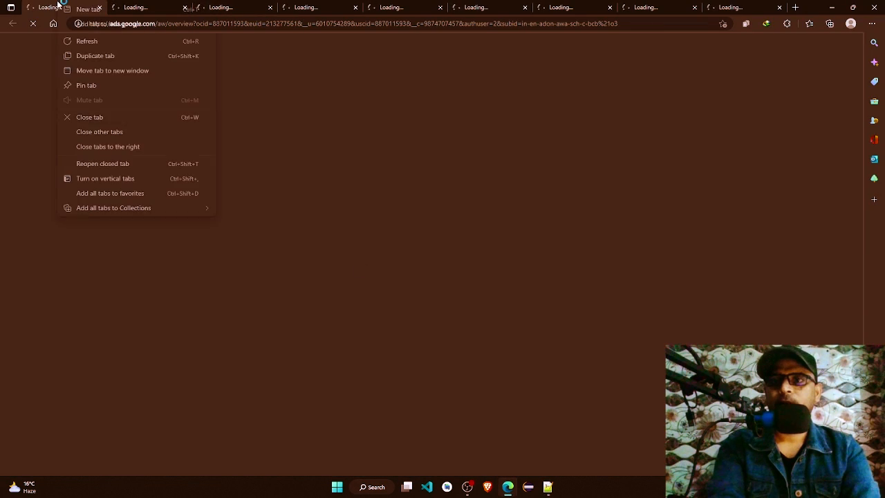
{"action": "left_click", "coordinate": [105, 144]}
{"action": "left_click", "coordinate": [139, 7]}
{"action": "left_click", "coordinate": [125, 8]}
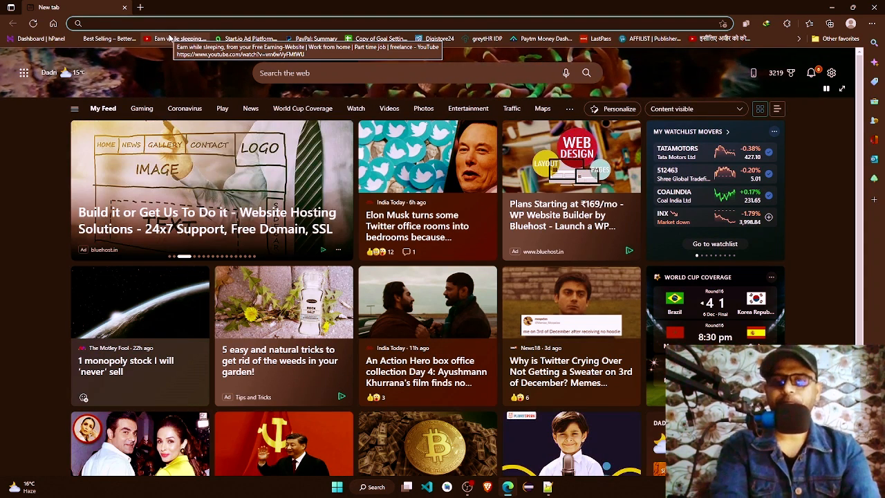
Step: Go to corejava25hours.com and open the Core Java article "Step 1: Installation and Configuration of Java - 1st Hour"
{"action": "type", "text": "corejava25hours.com"}
{"action": "key", "text": "Return"}
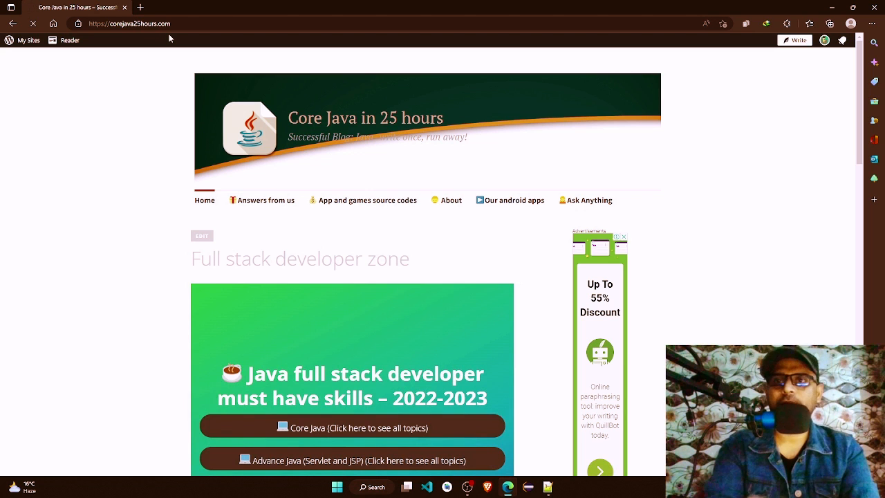
{"action": "left_click", "coordinate": [319, 430]}
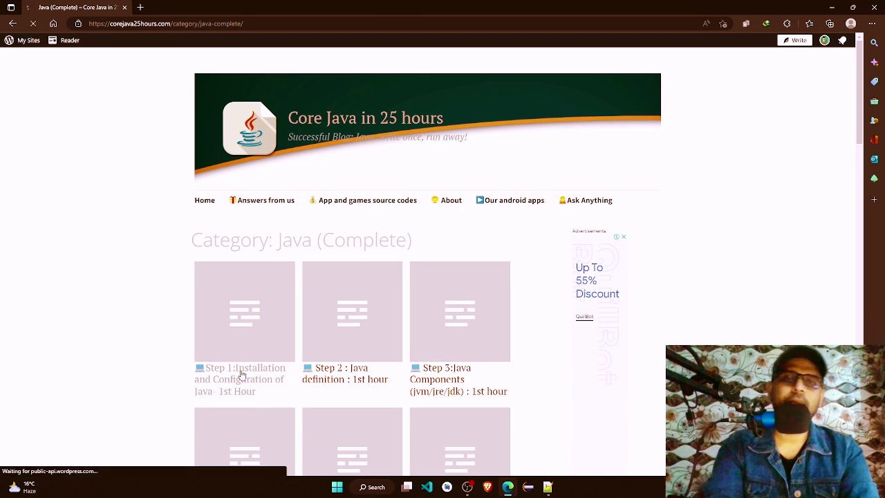
{"action": "left_click", "coordinate": [241, 374]}
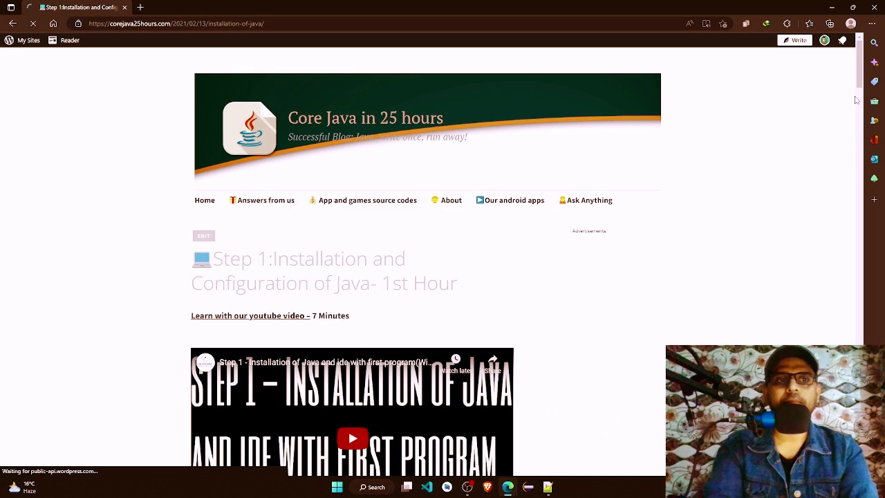
Step: Open the Oracle Homepage link from the article's Windows User section in a new tab and switch to it
{"action": "left_click_drag", "start_coordinate": [858, 87], "coordinate": [855, 141]}
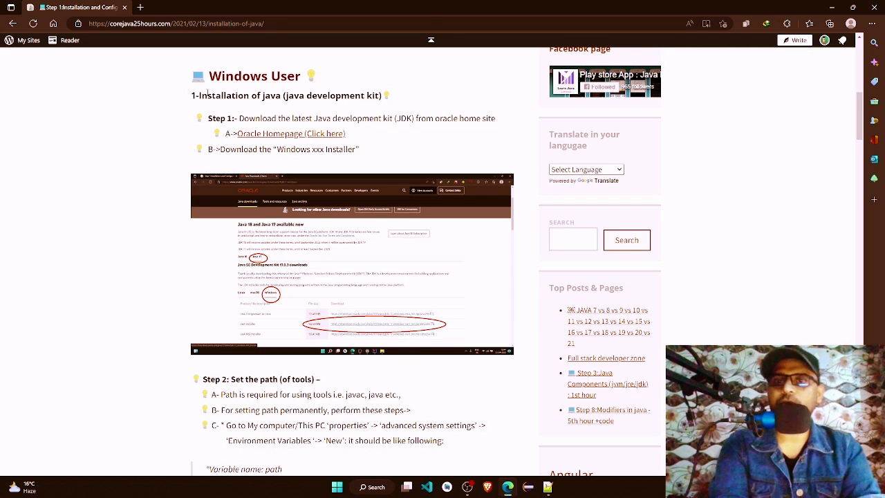
{"action": "right_click", "coordinate": [289, 139]}
{"action": "left_click", "coordinate": [312, 142]}
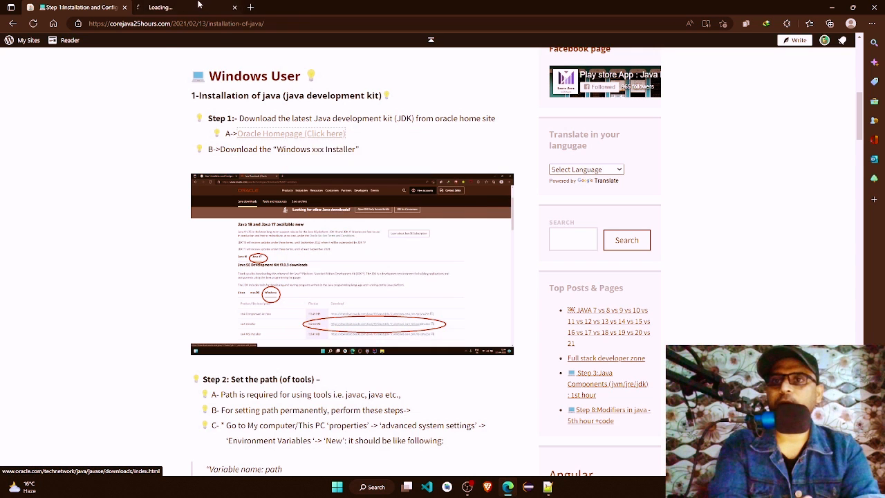
{"action": "left_click", "coordinate": [192, 6]}
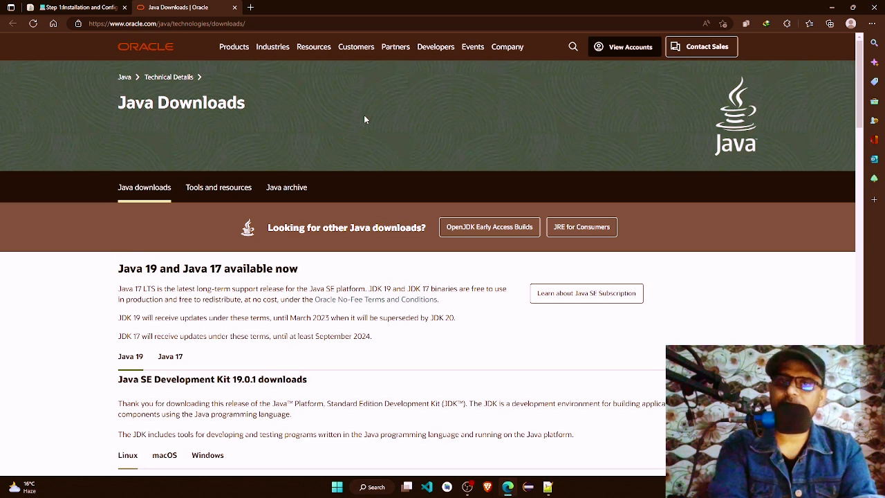
Step: Open the Java SE 8 (8u211 and later) downloads from the Java archive and locate the Windows x86 and x64 installers for JDK 8u341
{"action": "left_click", "coordinate": [286, 188]}
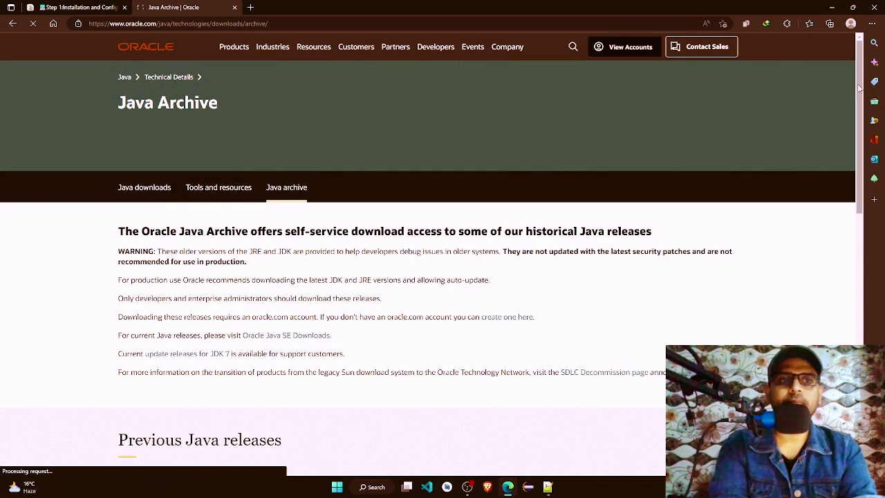
{"action": "left_click_drag", "start_coordinate": [859, 85], "coordinate": [853, 231]}
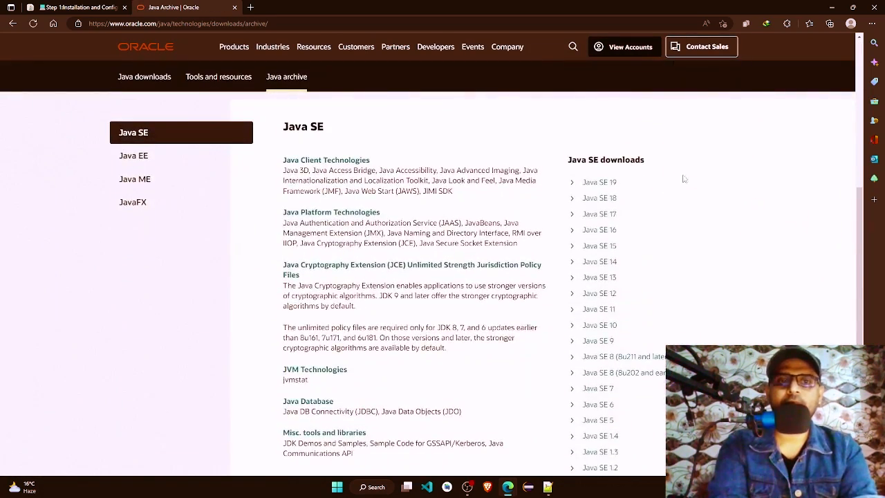
{"action": "left_click", "coordinate": [612, 358]}
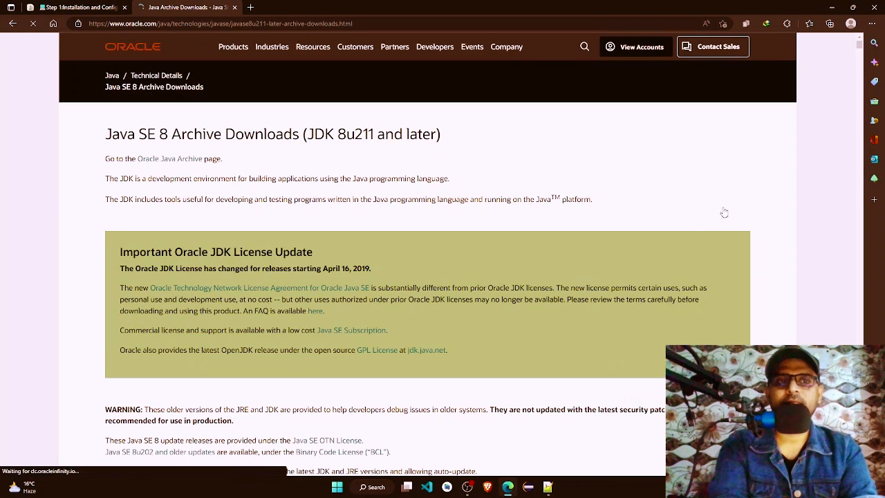
{"action": "left_click_drag", "start_coordinate": [861, 46], "coordinate": [861, 56]}
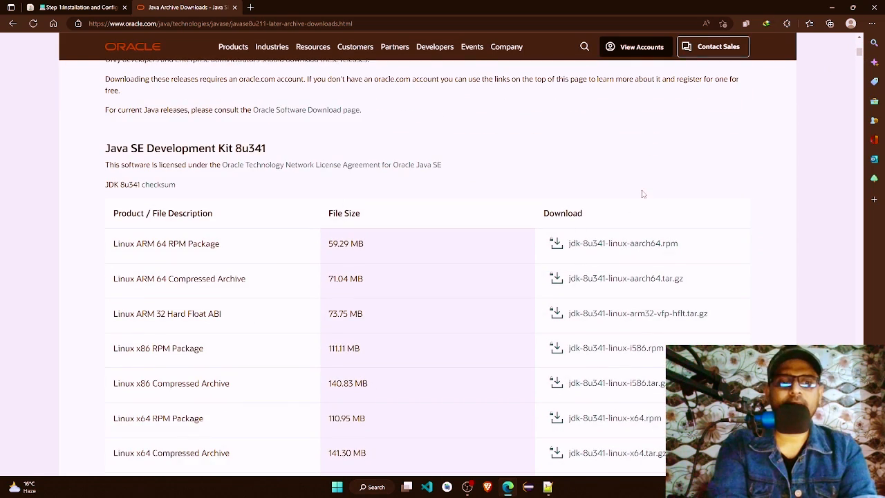
{"action": "scroll", "coordinate": [642, 194], "scroll_direction": "down", "scroll_amount": 4}
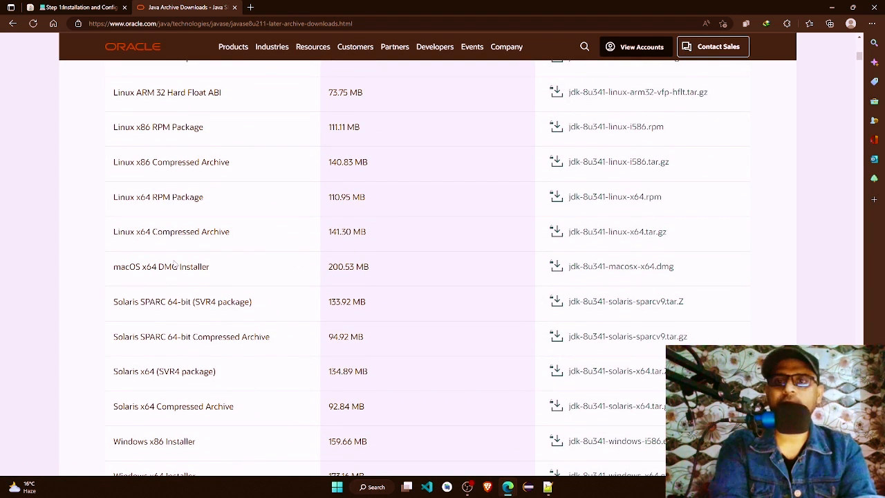
{"action": "scroll", "coordinate": [175, 264], "scroll_direction": "down", "scroll_amount": 1}
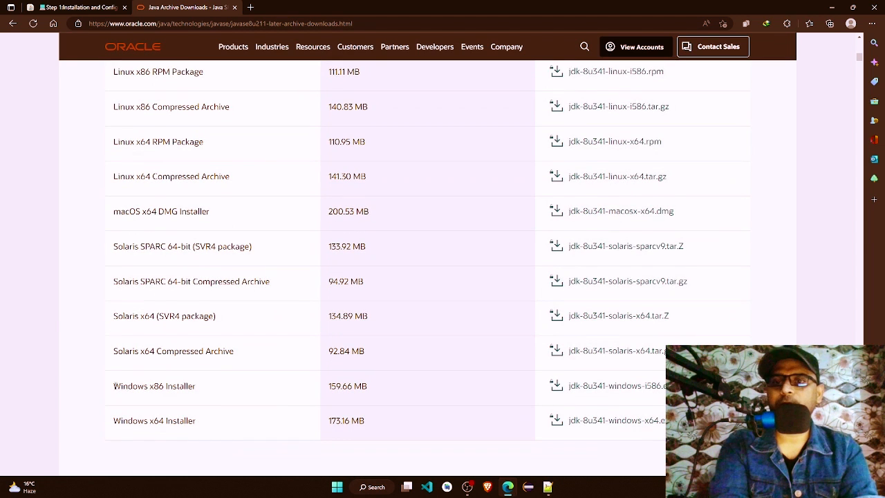
{"action": "left_click_drag", "start_coordinate": [114, 386], "coordinate": [200, 388]}
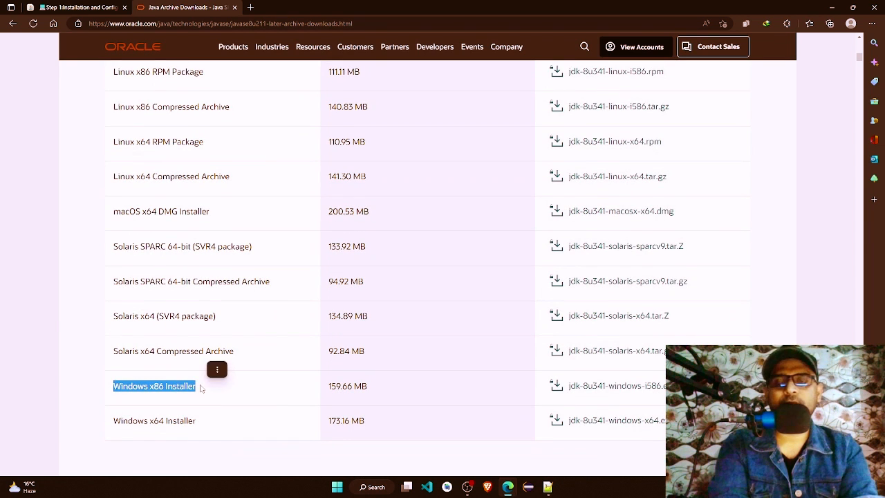
{"action": "left_click_drag", "start_coordinate": [114, 421], "coordinate": [195, 423]}
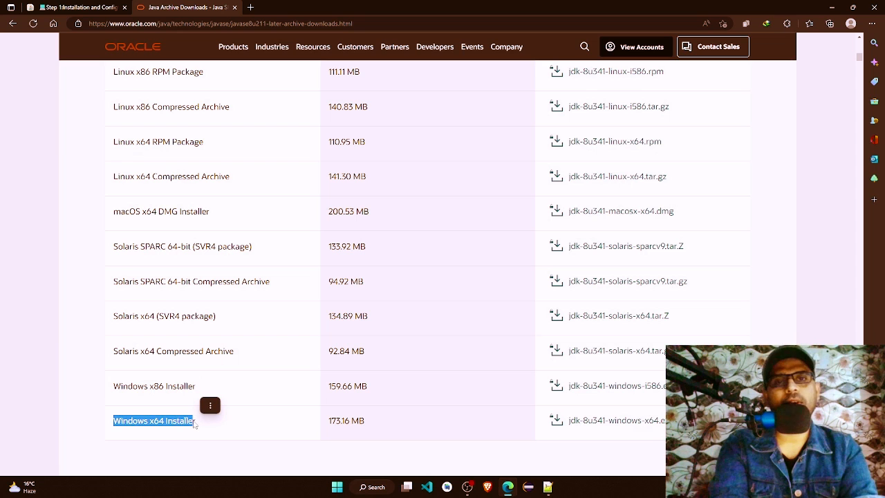
Step: Open the properties of This PC from File Explorer and check the computer's system type in the device specifications
{"action": "left_click", "coordinate": [367, 488]}
{"action": "type", "text": "explorer"}
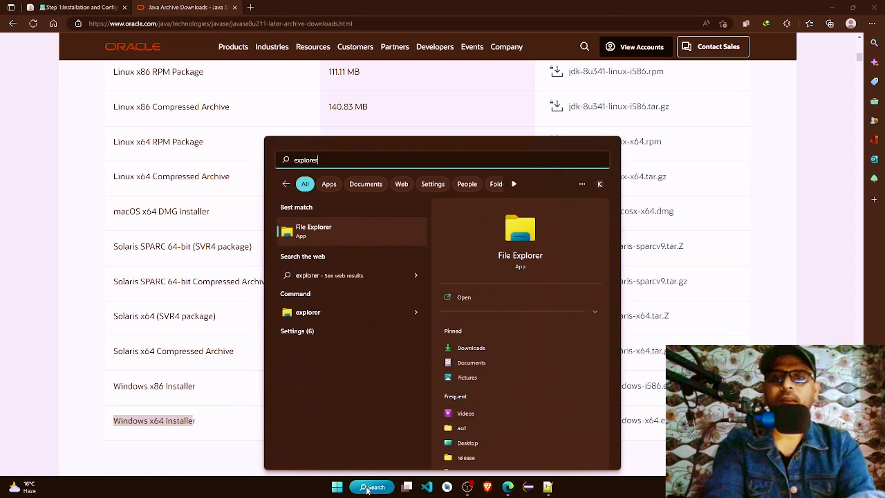
{"action": "key", "text": "Return"}
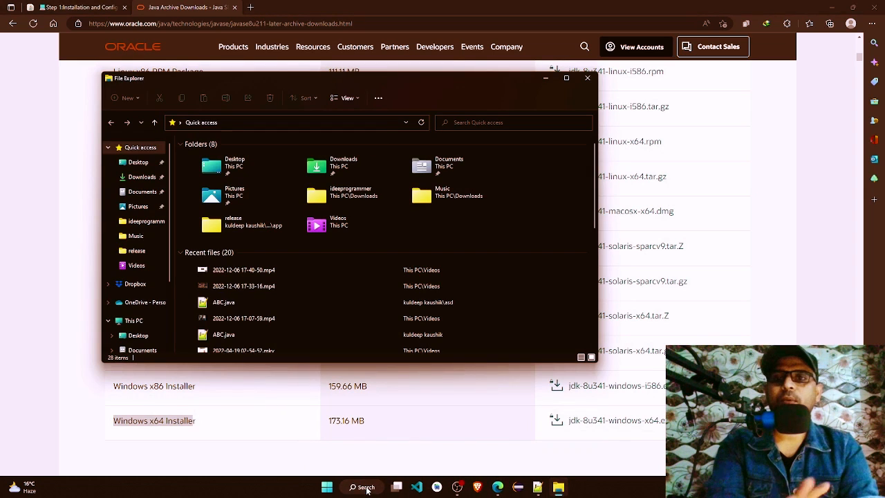
{"action": "double_click", "coordinate": [410, 92]}
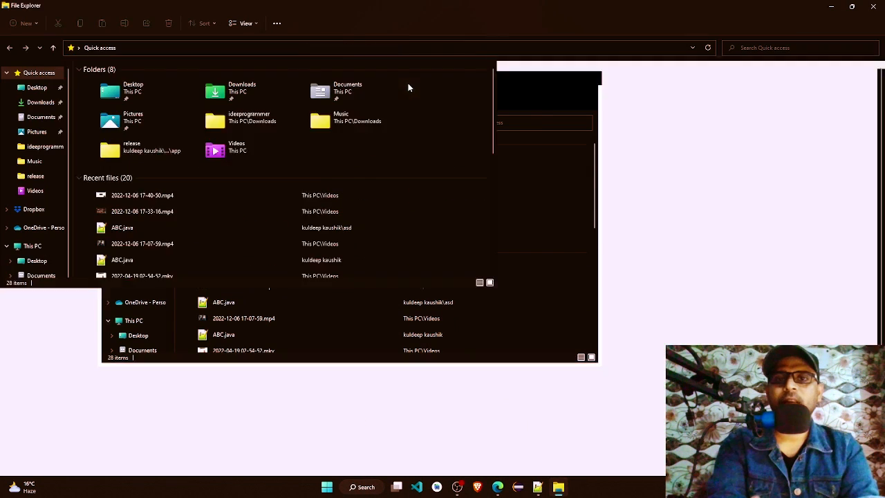
{"action": "left_click", "coordinate": [33, 246]}
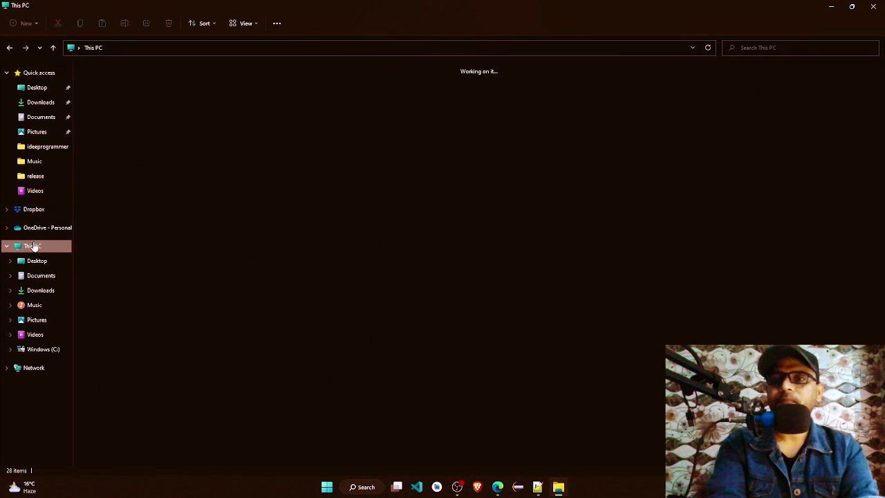
{"action": "right_click", "coordinate": [286, 207]}
{"action": "left_click", "coordinate": [327, 263]}
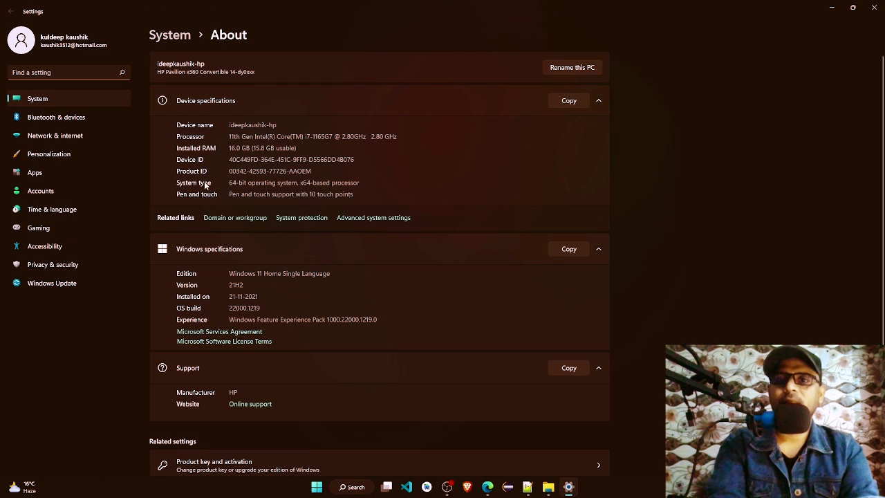
{"action": "left_click_drag", "start_coordinate": [229, 182], "coordinate": [268, 183]}
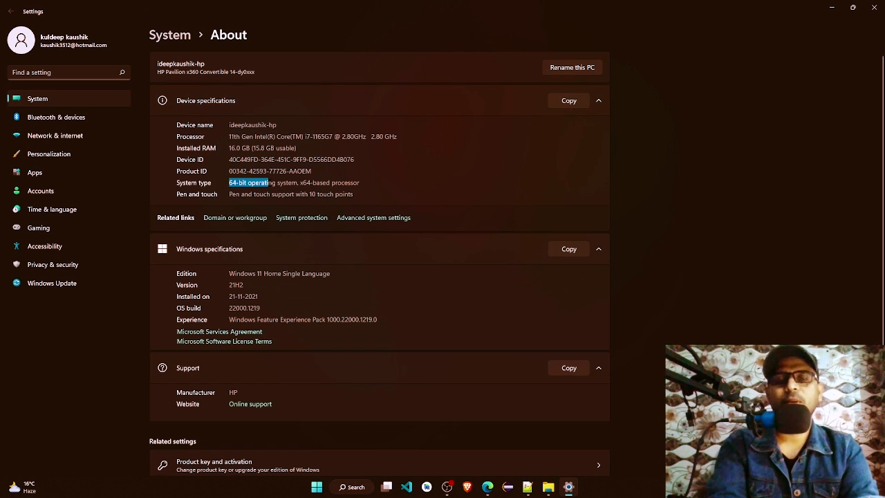
Step: Return to the Oracle page in Edge, accept the license agreement for jdk-8u341-windows-x64.exe and proceed with its download
{"action": "left_click", "coordinate": [487, 487]}
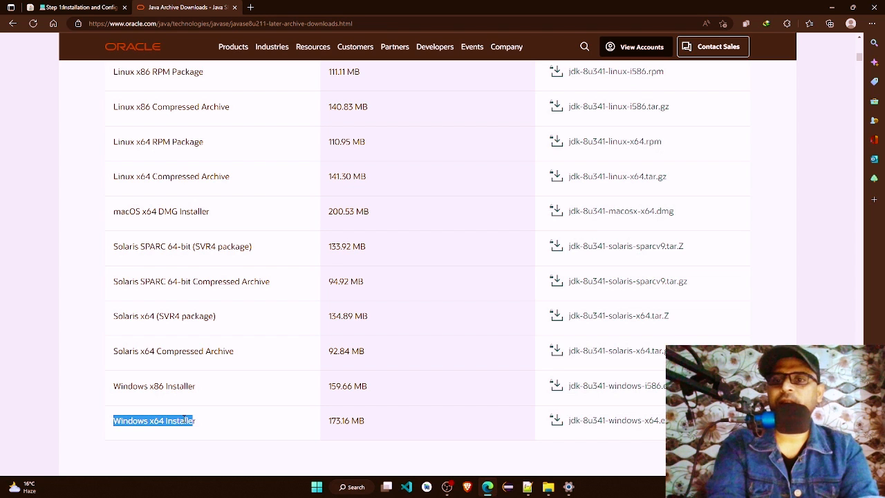
{"action": "left_click_drag", "start_coordinate": [149, 386], "coordinate": [199, 387]}
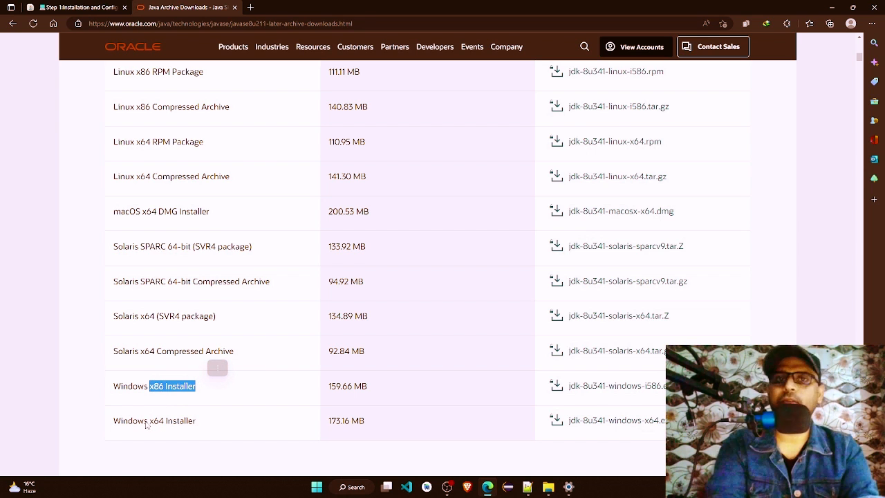
{"action": "left_click", "coordinate": [164, 421]}
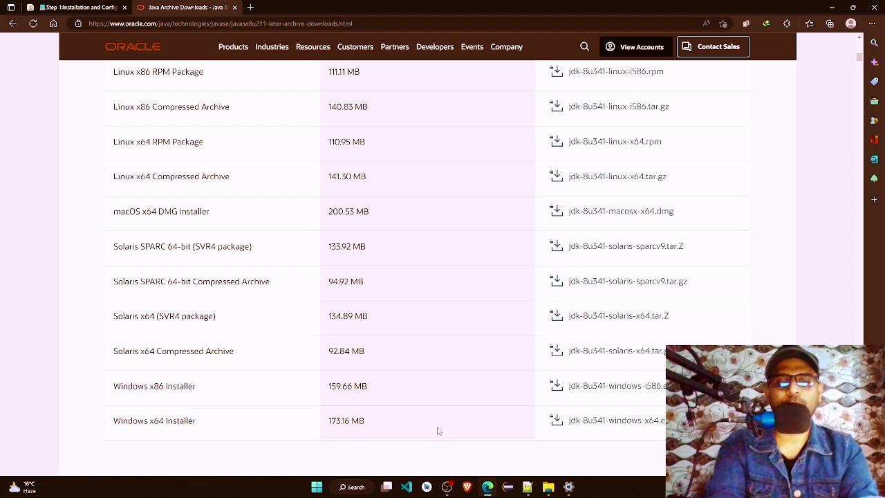
{"action": "left_click", "coordinate": [583, 423]}
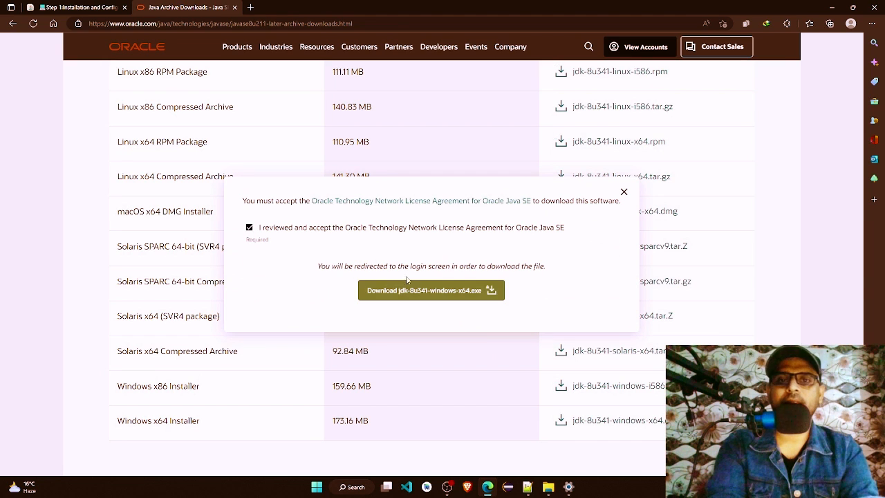
{"action": "left_click", "coordinate": [413, 291]}
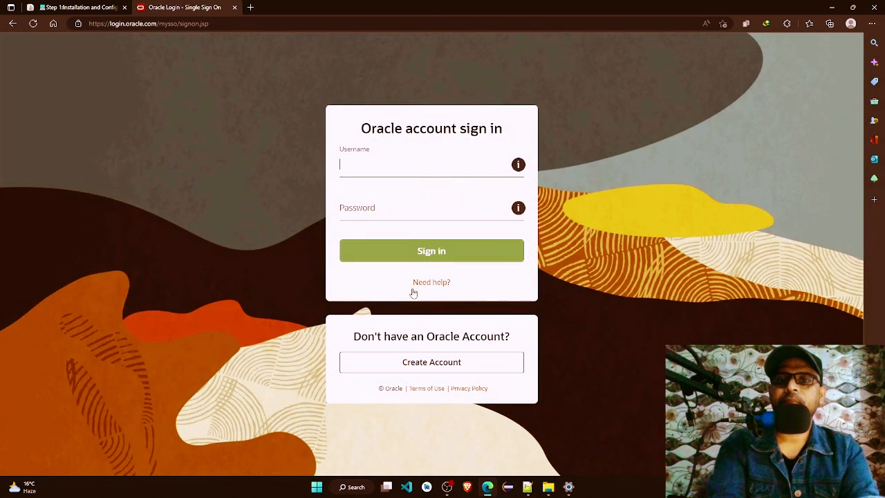
Step: Go back to the Java SE 8 archive downloads and request the jre-8u341-windows-x64.exe installer
{"action": "left_click", "coordinate": [12, 25]}
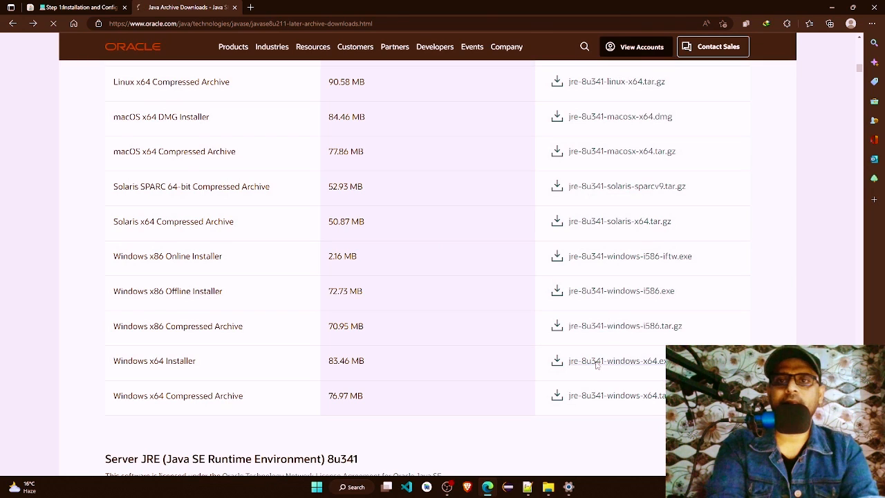
{"action": "left_click", "coordinate": [596, 362]}
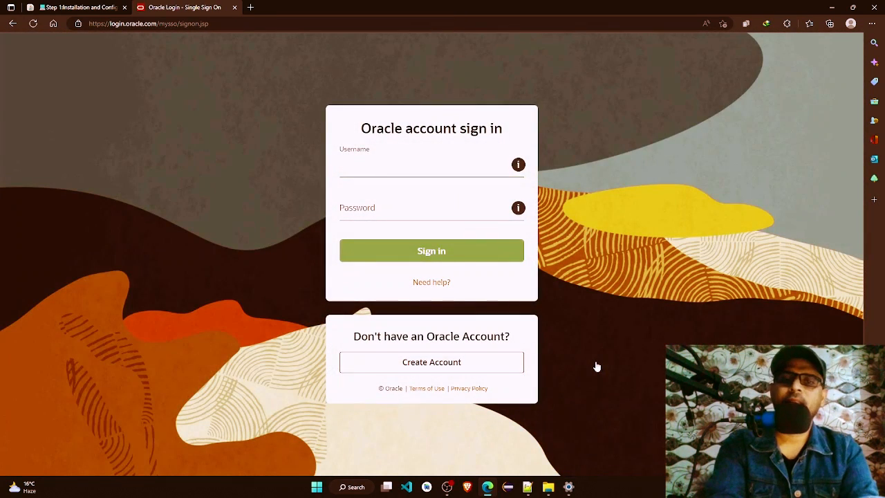
Step: Open the Oracle account creation form to view its required fields and return to the account sign-in page
{"action": "left_click", "coordinate": [431, 361]}
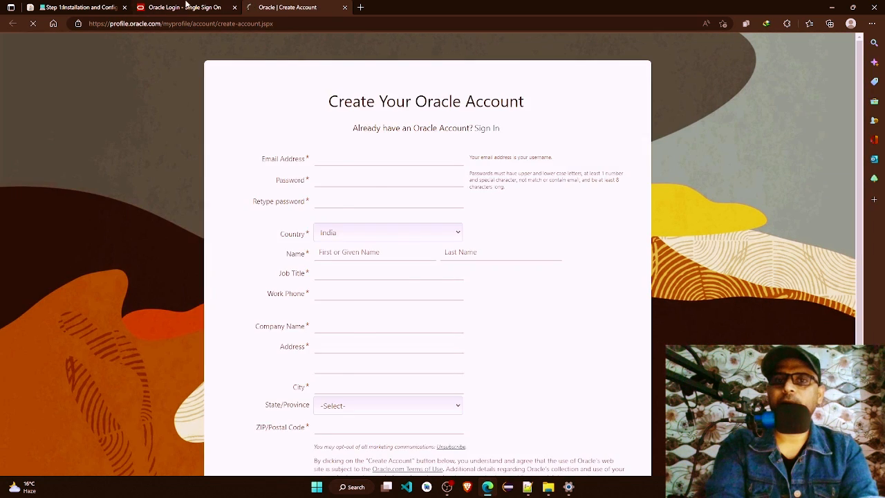
{"action": "left_click", "coordinate": [185, 6]}
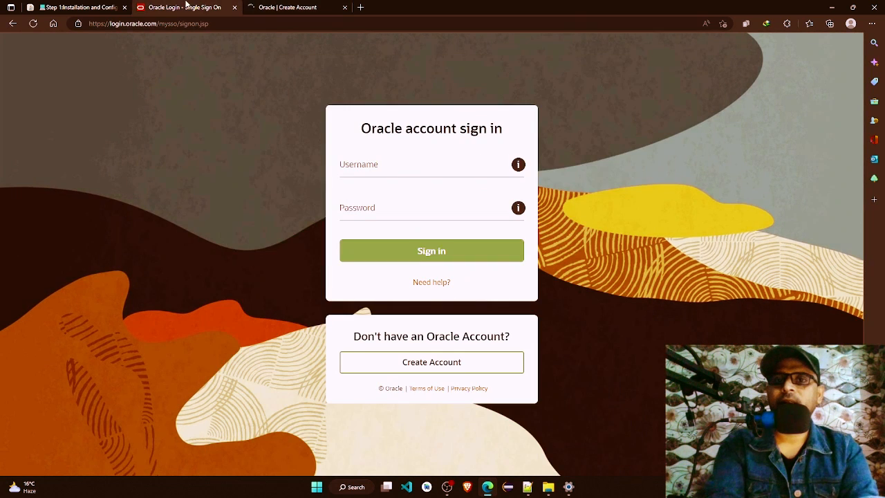
{"action": "left_click", "coordinate": [306, 6]}
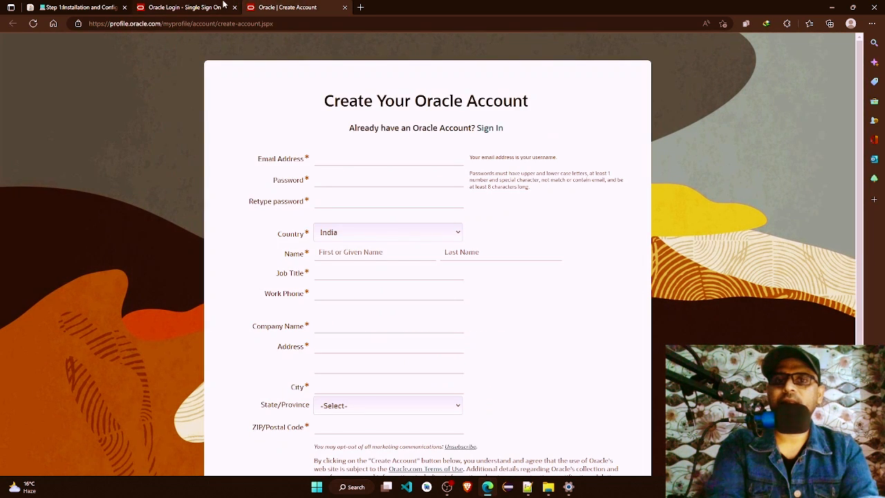
{"action": "left_click", "coordinate": [223, 4]}
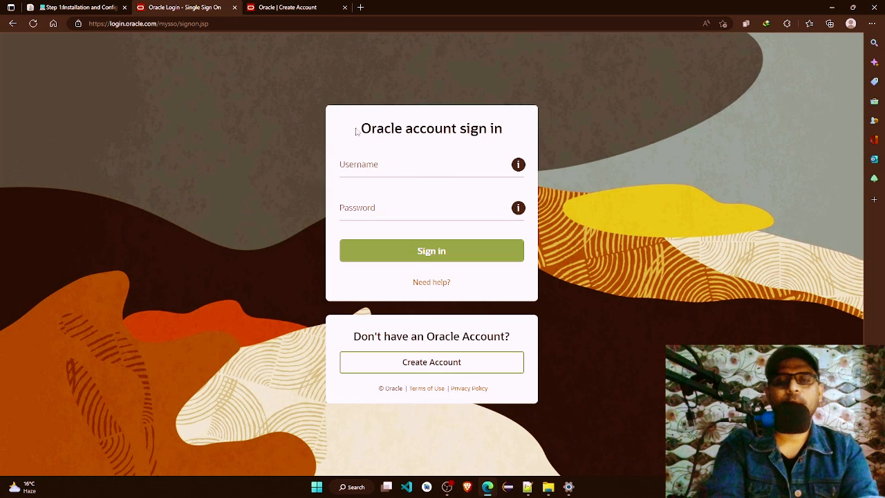
Step: Sign in to the Oracle account with the saved e-mail address as username and the account password
{"action": "left_click", "coordinate": [386, 161]}
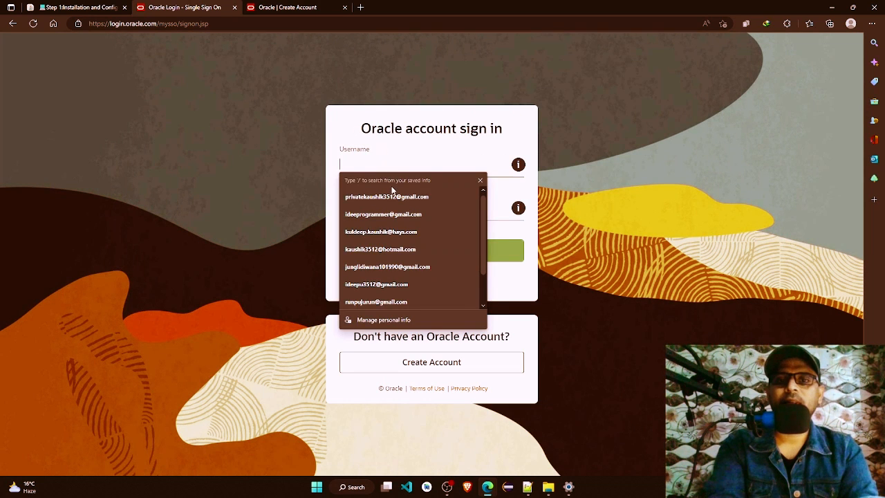
{"action": "left_click", "coordinate": [392, 197]}
{"action": "type", "text": "•"}
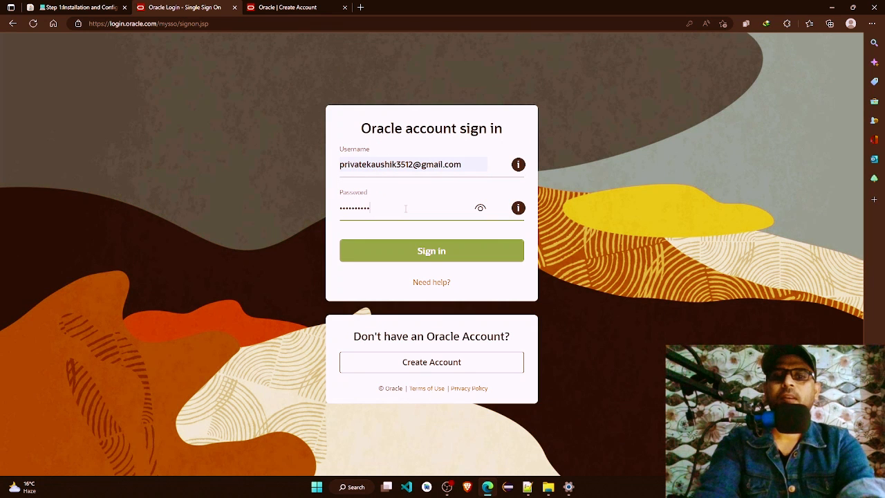
{"action": "left_click", "coordinate": [436, 250]}
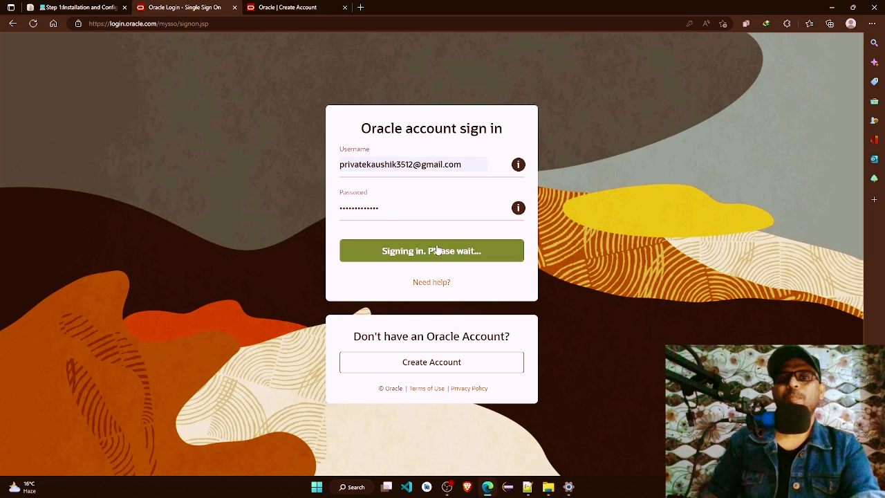
Step: Return to the Java SE 8 archive downloads and start downloading jdk-8u333-windows-x64.exe with the Programs category
{"action": "left_click", "coordinate": [346, 23]}
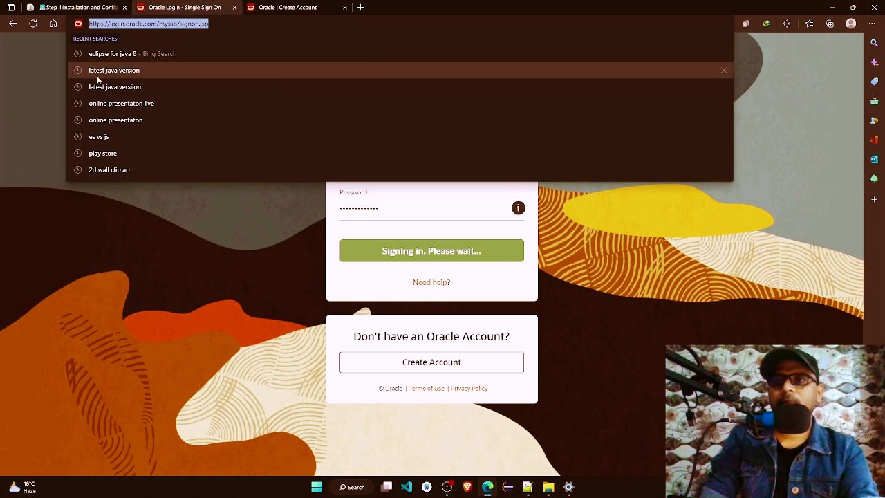
{"action": "left_click", "coordinate": [13, 24]}
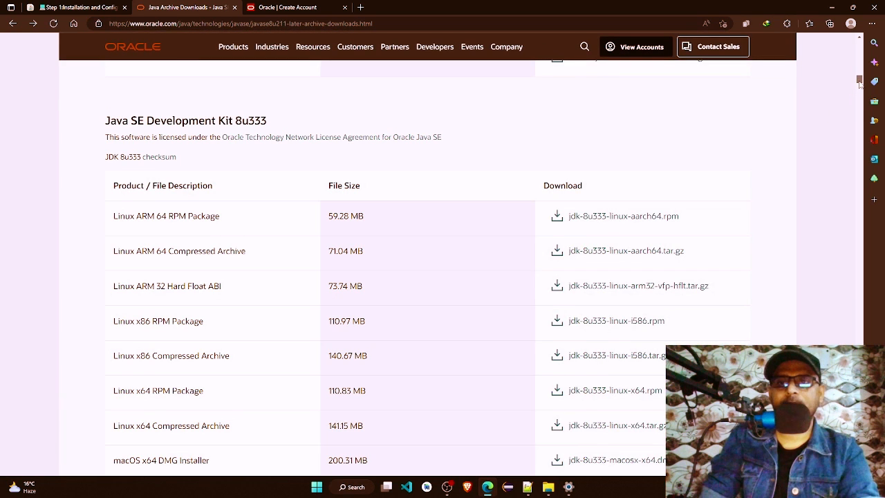
{"action": "left_click_drag", "start_coordinate": [860, 82], "coordinate": [861, 85]}
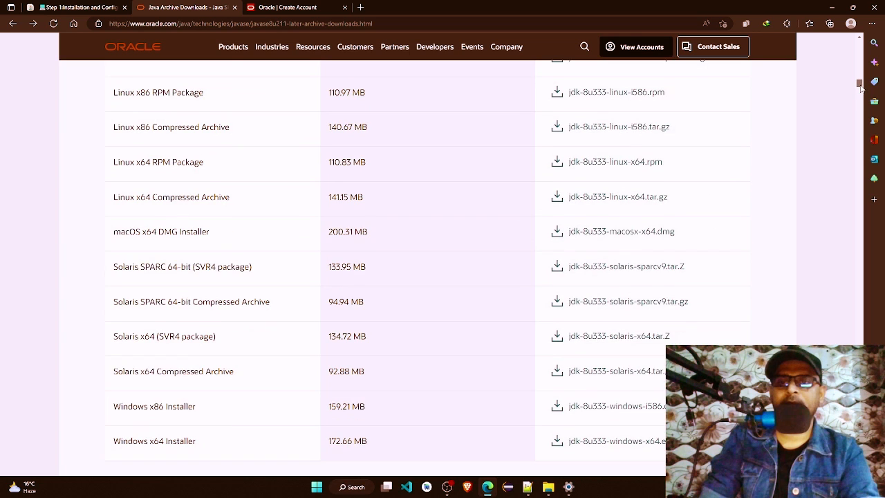
{"action": "left_click", "coordinate": [576, 443]}
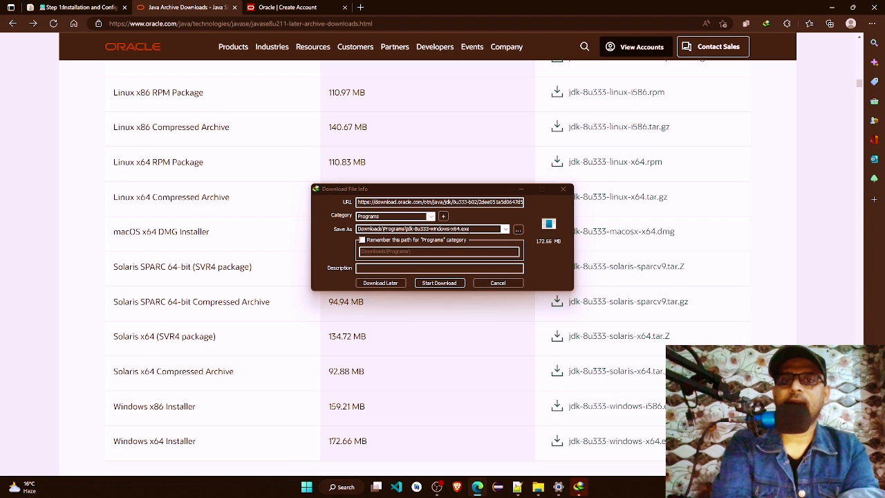
{"action": "left_click", "coordinate": [446, 283]}
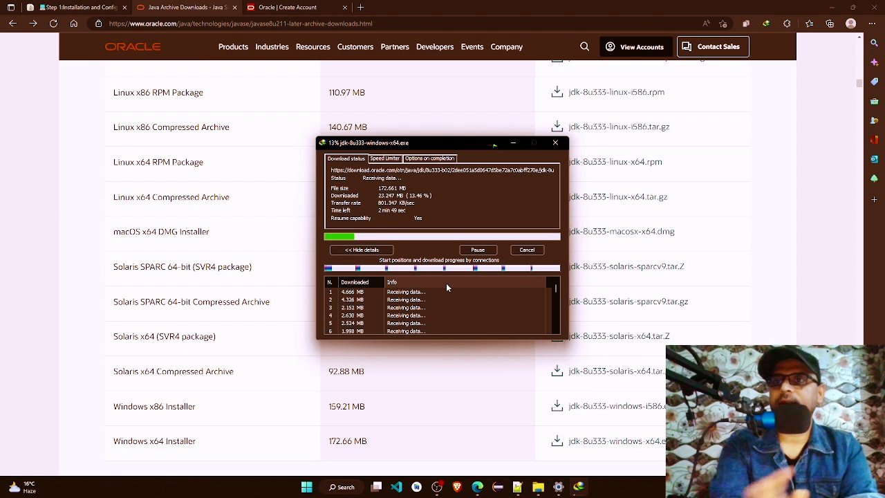
Step: Go back to the Java installation guide page and check the progress of the JDK 8u333 download
{"action": "left_click", "coordinate": [83, 7]}
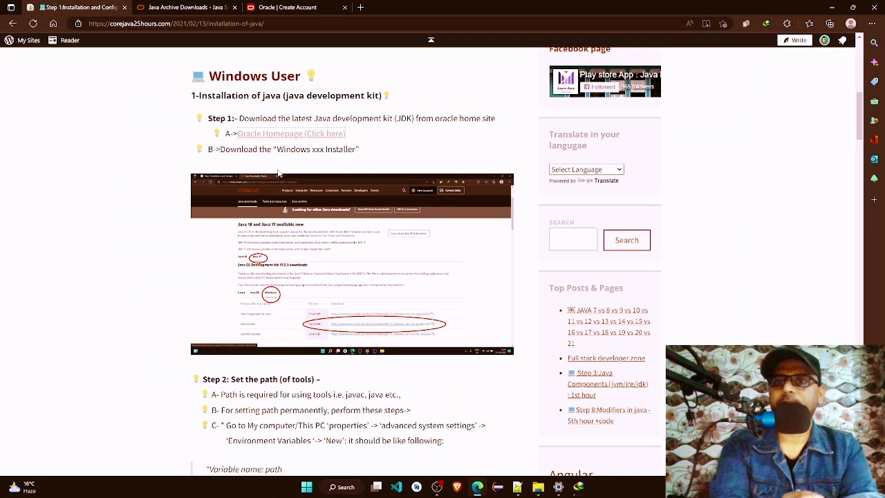
{"action": "left_click", "coordinate": [579, 487]}
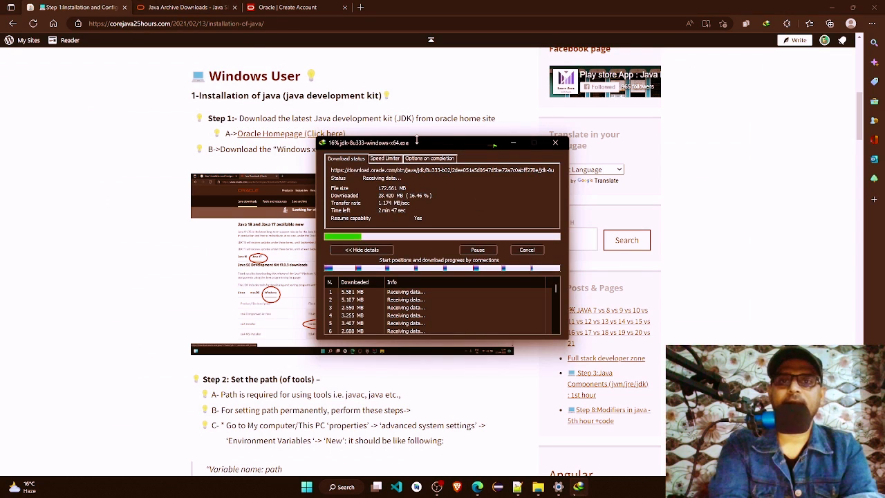
{"action": "left_click_drag", "start_coordinate": [417, 140], "coordinate": [447, 107]}
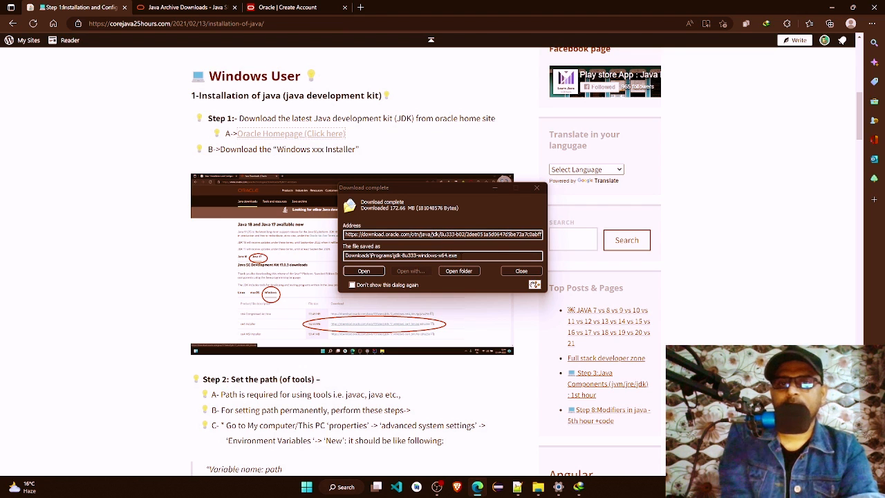
Step: Launch the downloaded jdk-8u333-windows-x64.exe, minimize the browser and close the settings and This PC windows to reach the notes
{"action": "left_click", "coordinate": [377, 271]}
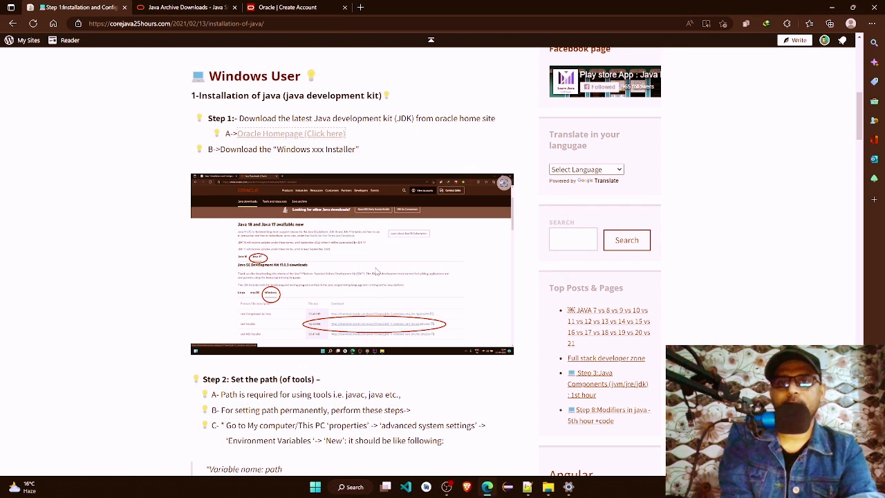
{"action": "left_click", "coordinate": [832, 7]}
{"action": "left_click", "coordinate": [873, 9]}
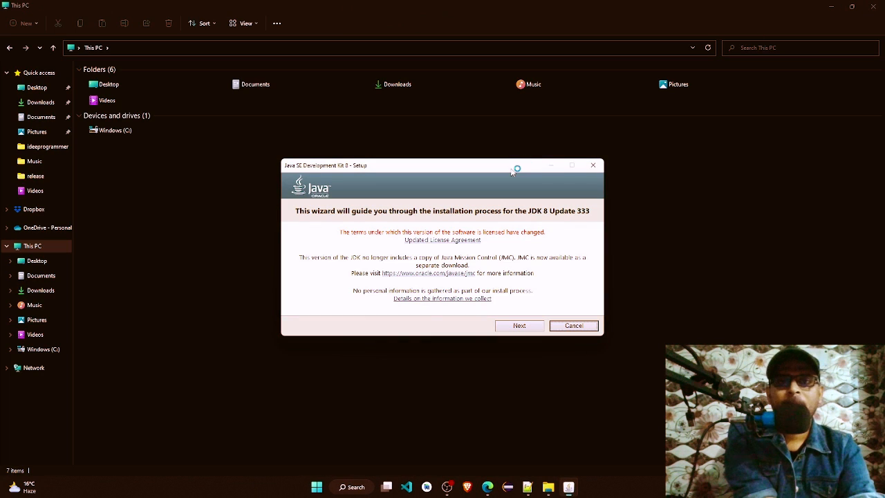
{"action": "left_click", "coordinate": [874, 6]}
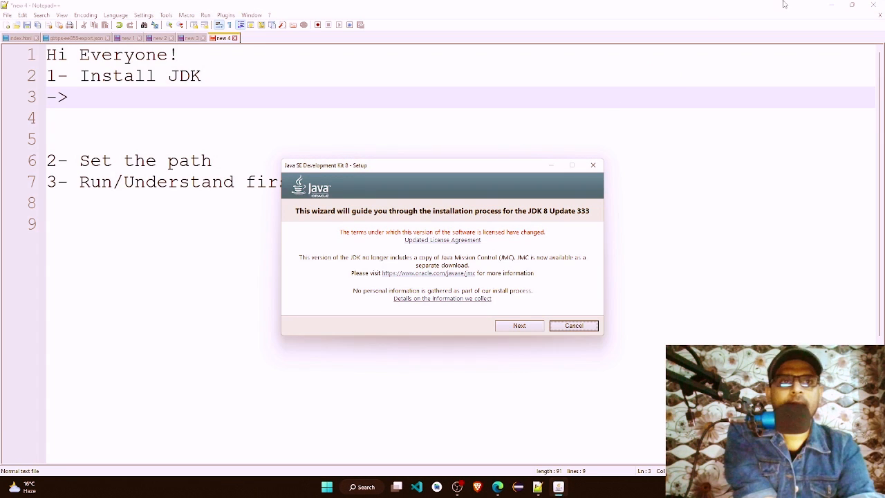
Step: Install JDK 8 Update 333 with the default options, keeping C:\Program Files\Java\jre1.8.0_333 as the JRE destination folder
{"action": "left_click", "coordinate": [522, 331]}
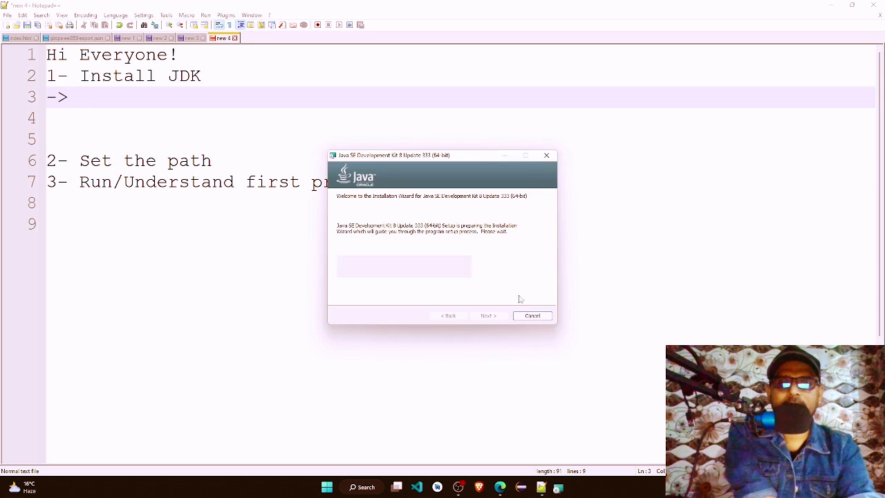
{"action": "left_click", "coordinate": [489, 316]}
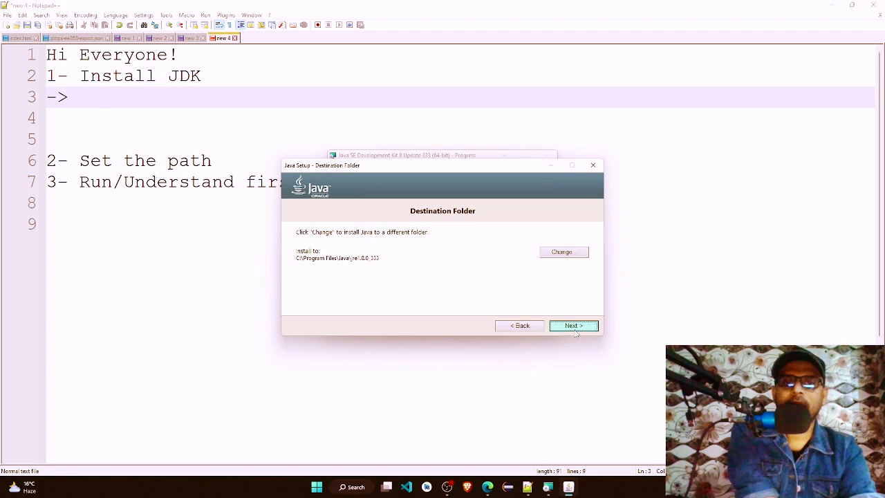
{"action": "left_click", "coordinate": [561, 323]}
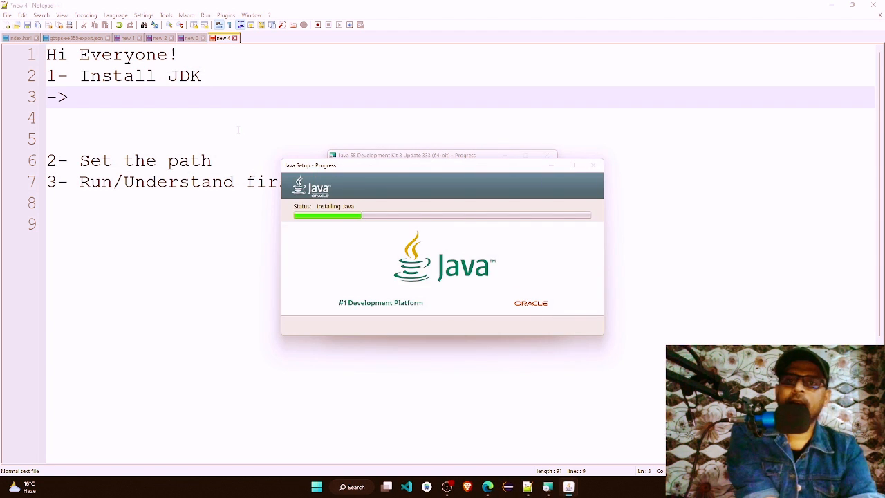
Step: Write "Homesite(oracle)" after the arrow under "1- Install JDK" in the Notepad++ notes, keeping the lines below it
{"action": "left_click", "coordinate": [153, 92]}
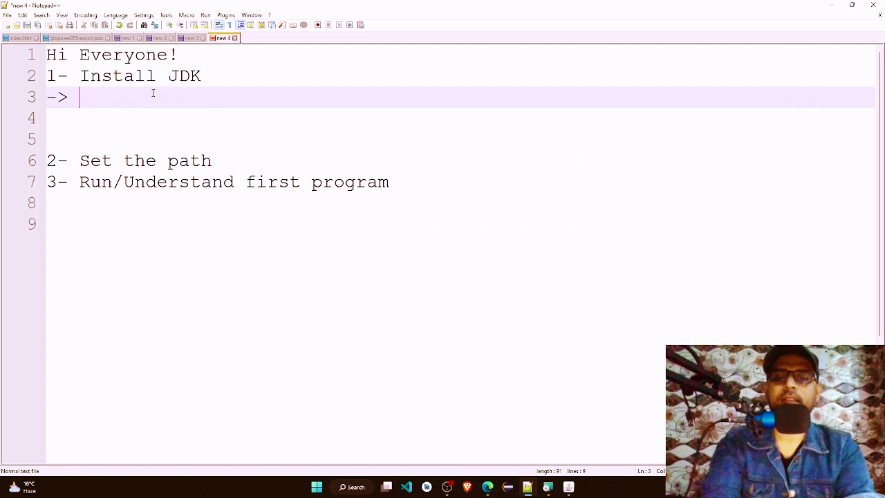
{"action": "type", "text": "Homesite"}
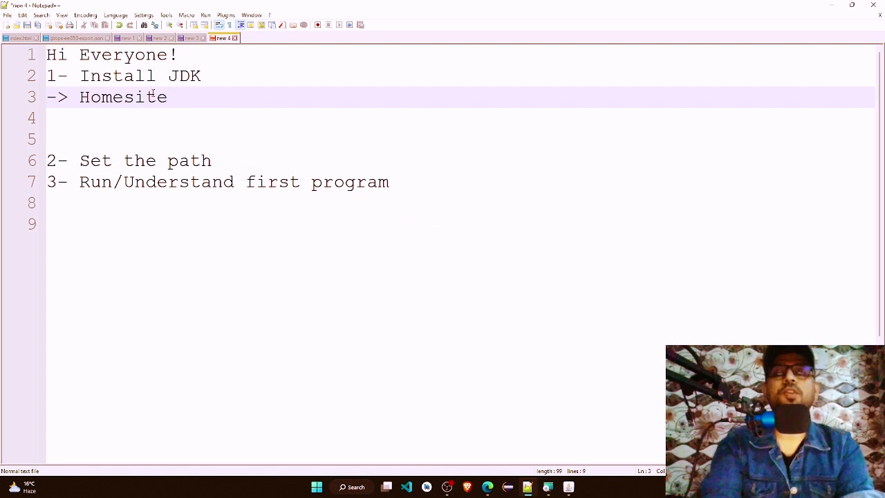
{"action": "type", "text": "("}
{"action": "key", "text": "ctrl+shift+End"}
{"action": "type", "text": "o"}
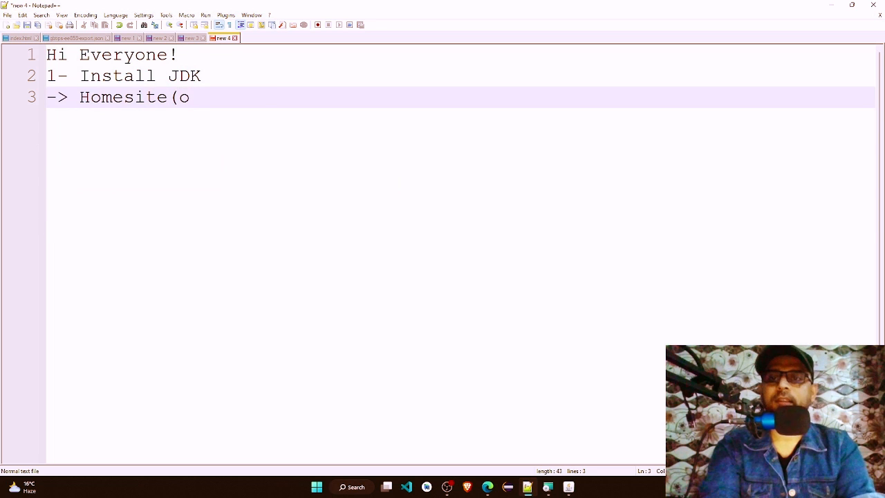
{"action": "key", "text": "ctrl+z"}
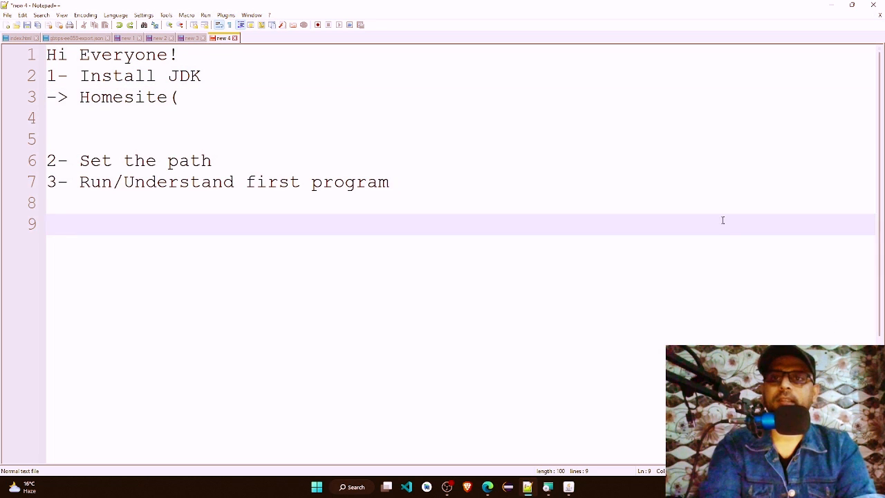
{"action": "left_click", "coordinate": [268, 95]}
{"action": "type", "text": "o"}
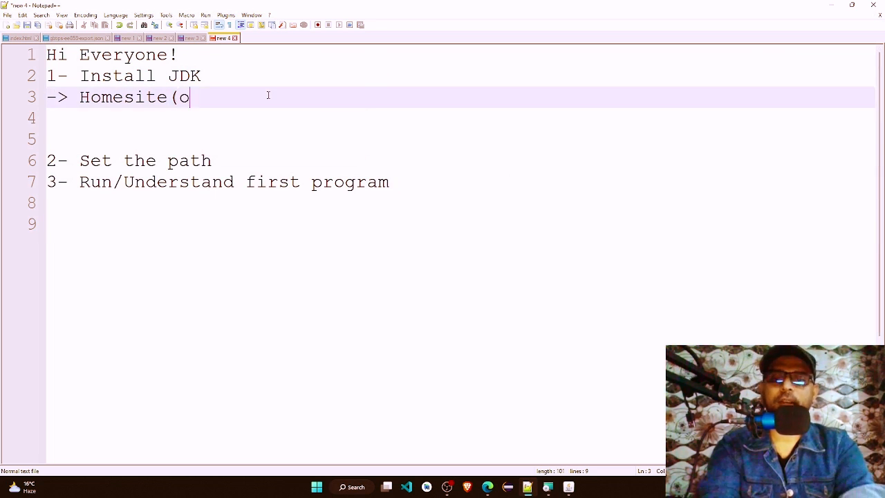
{"action": "type", "text": "racle)"}
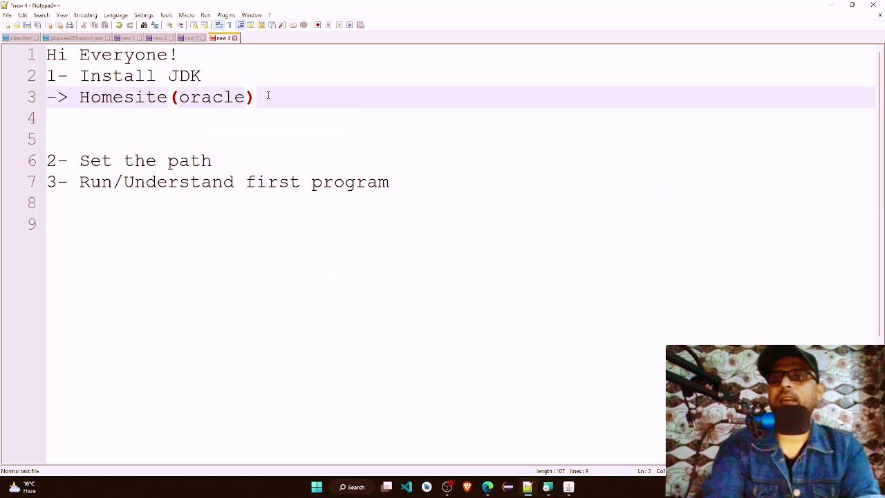
{"action": "type", "text": "->"}
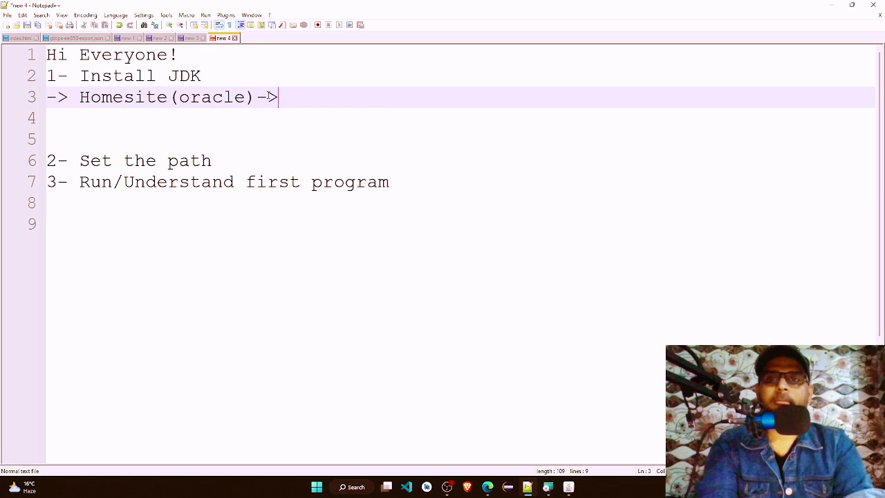
{"action": "type", "text": "stable"}
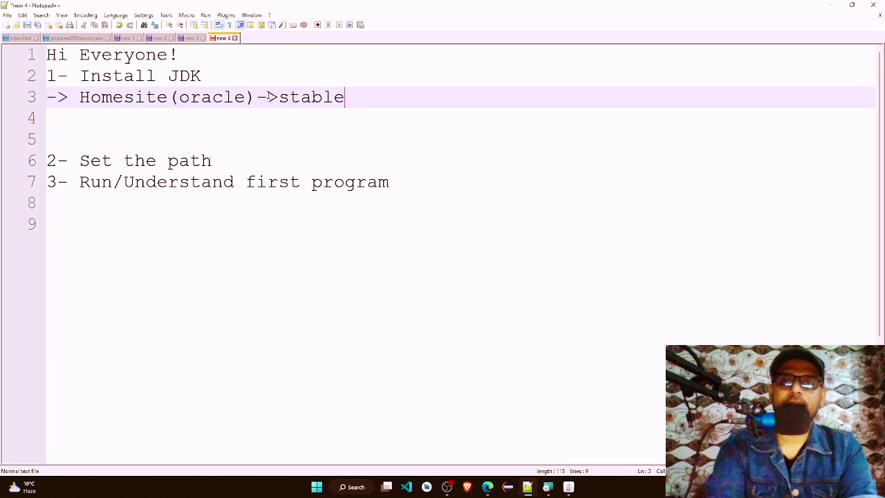
{"action": "type", "text": " version"}
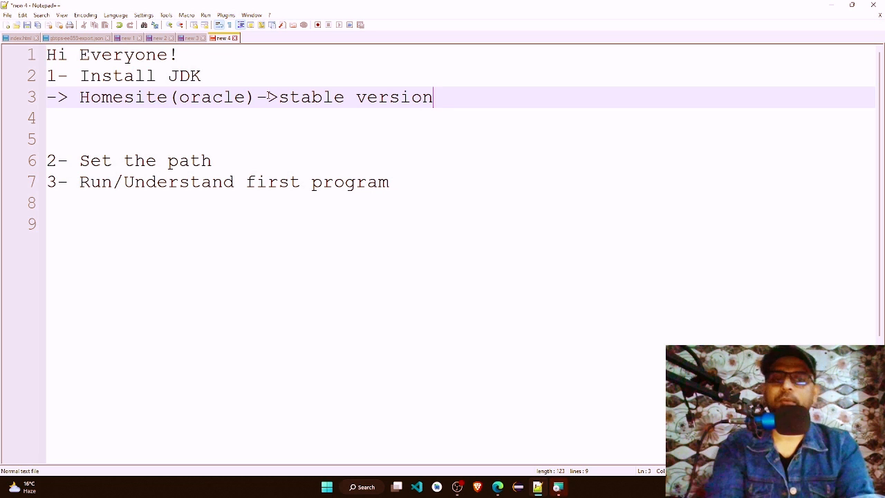
Step: Extend the "Homesite(oracle)" line with "->stable version java -(8)" and begin the line below with "->"
{"action": "type", "text": "java"}
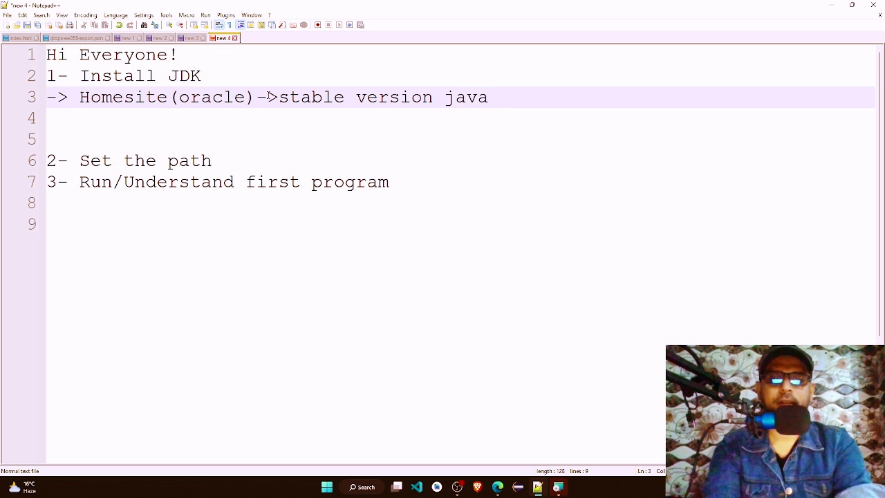
{"action": "type", "text": " -(8)"}
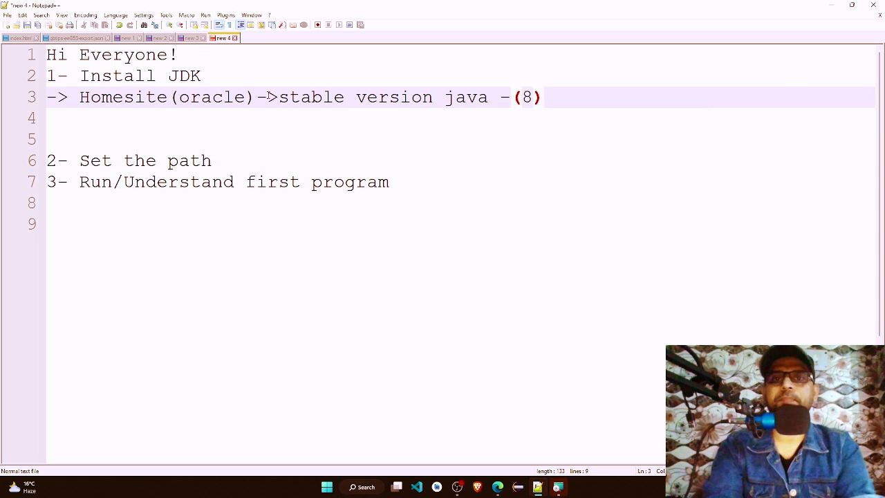
{"action": "key", "text": "Down"}
{"action": "type", "text": "->"}
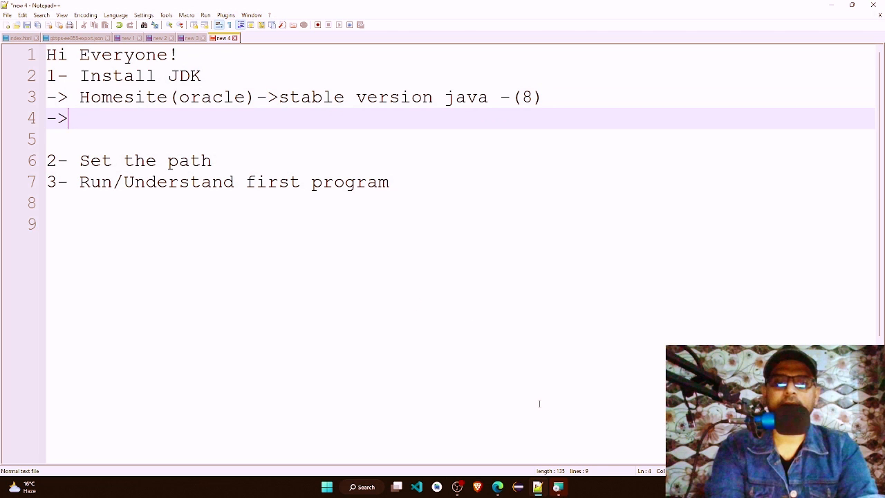
Step: Bring up the completed JDK 8 Update 333 installer and close it
{"action": "left_click", "coordinate": [558, 487]}
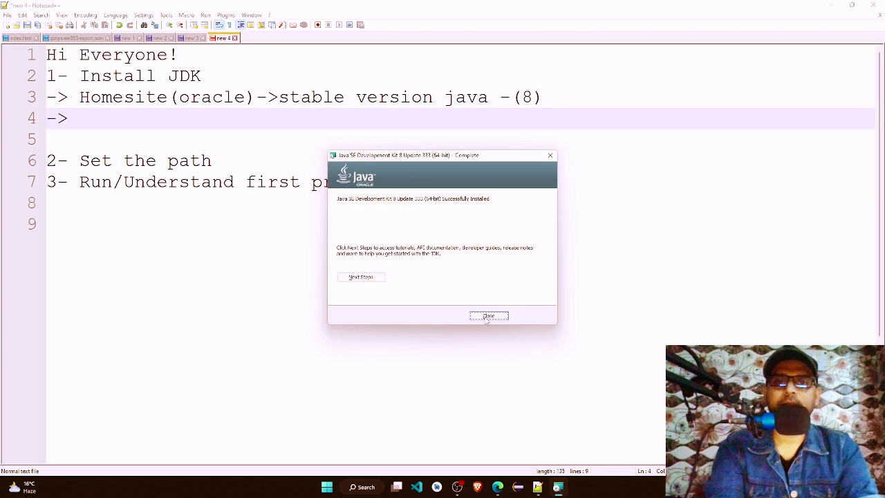
{"action": "left_click", "coordinate": [488, 316]}
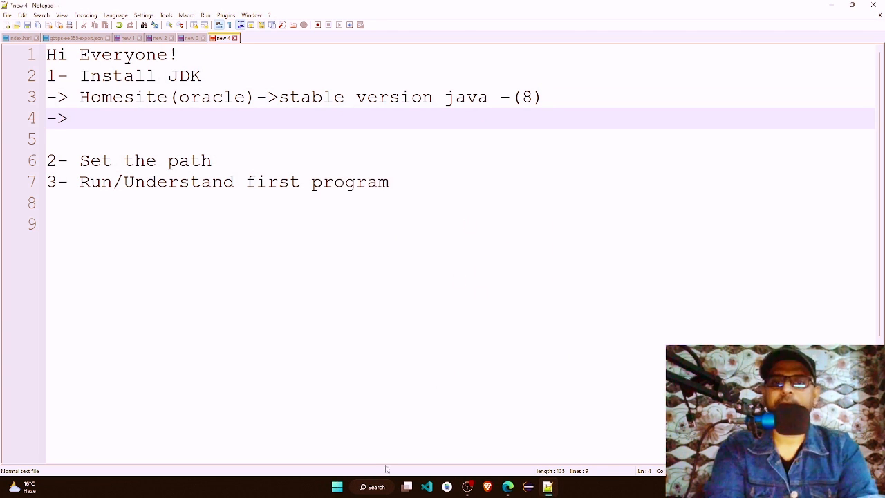
Step: Open File Explorer and go to the Java folder under Program Files on the Windows (C:) drive
{"action": "left_click", "coordinate": [381, 488]}
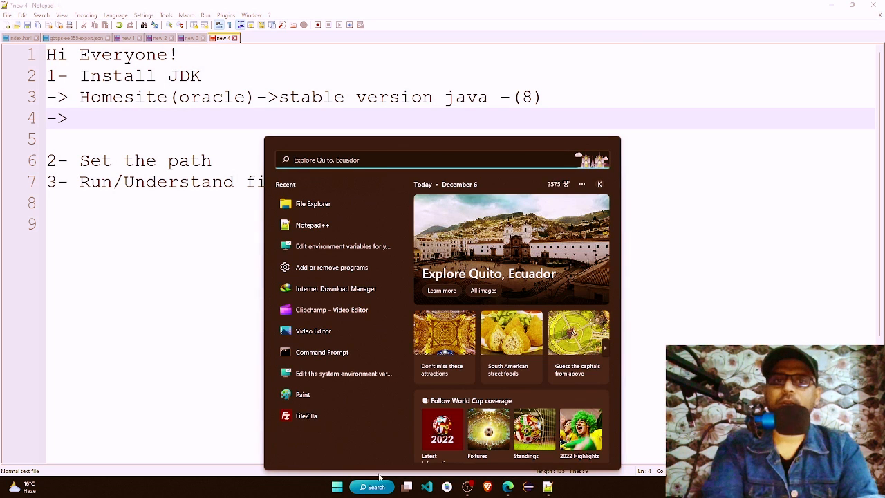
{"action": "left_click", "coordinate": [318, 206]}
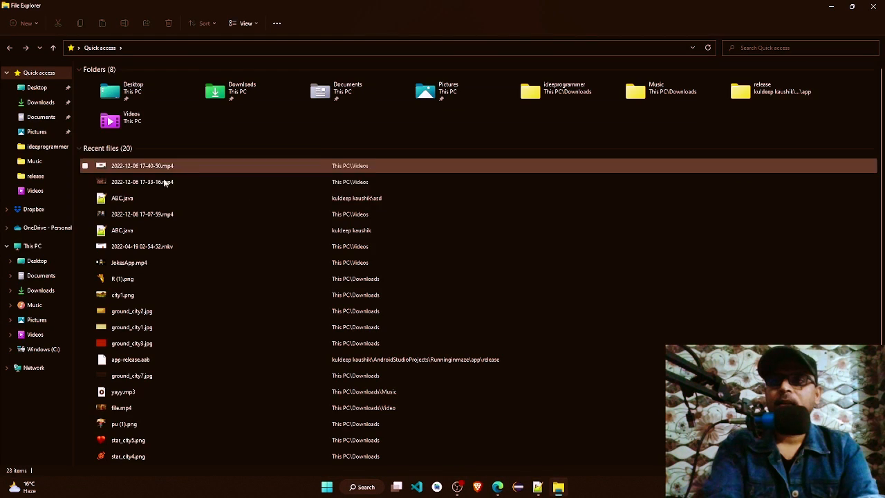
{"action": "left_click", "coordinate": [38, 249]}
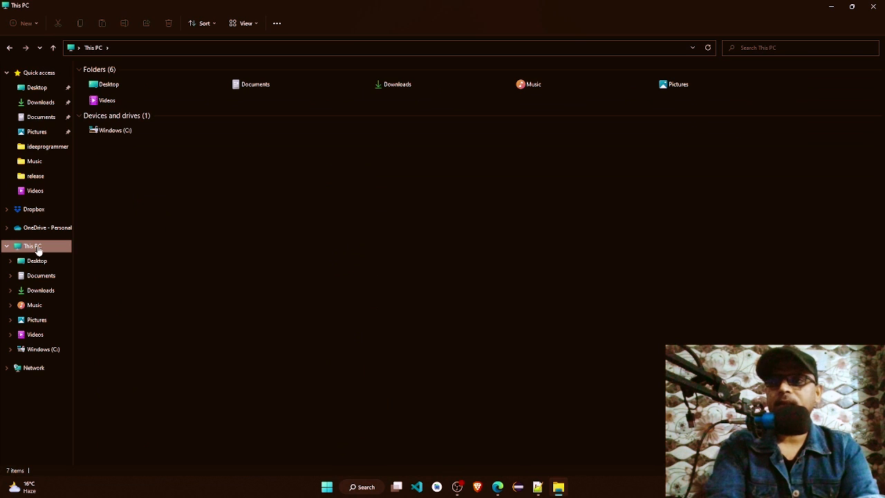
{"action": "left_click", "coordinate": [127, 136]}
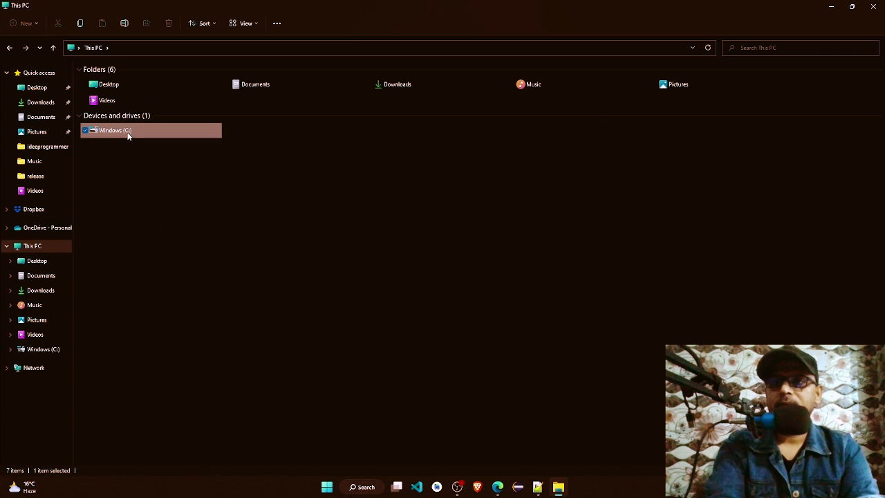
{"action": "double_click", "coordinate": [127, 136]}
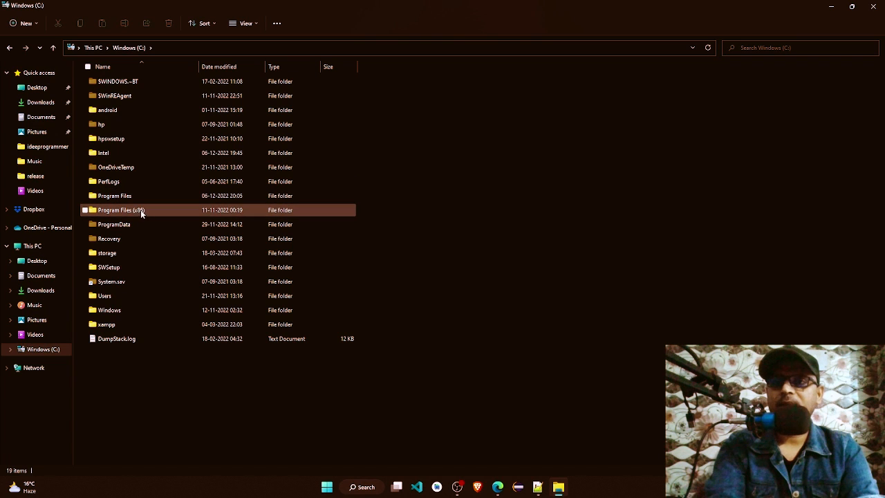
{"action": "mouse_move", "coordinate": [148, 216]}
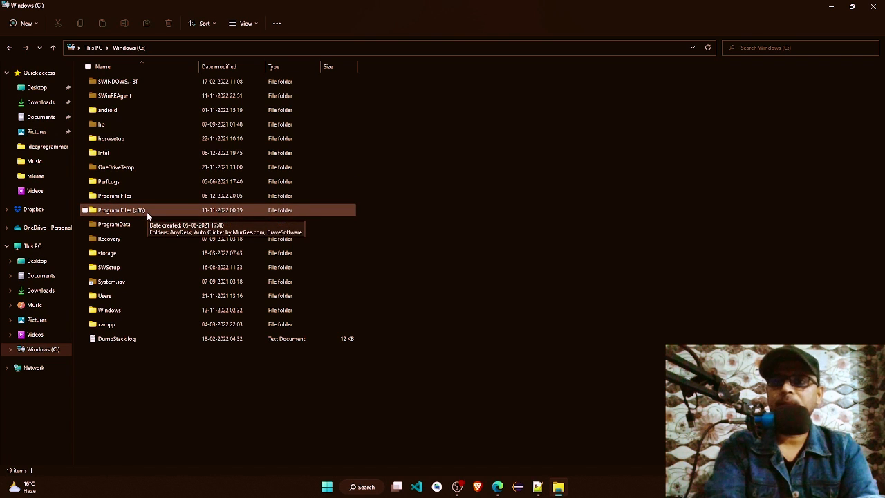
{"action": "left_click", "coordinate": [119, 199]}
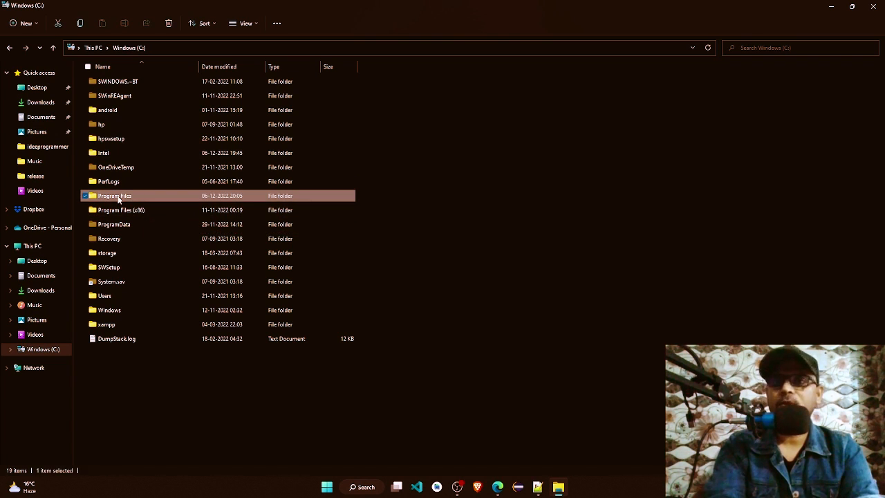
{"action": "double_click", "coordinate": [119, 198]}
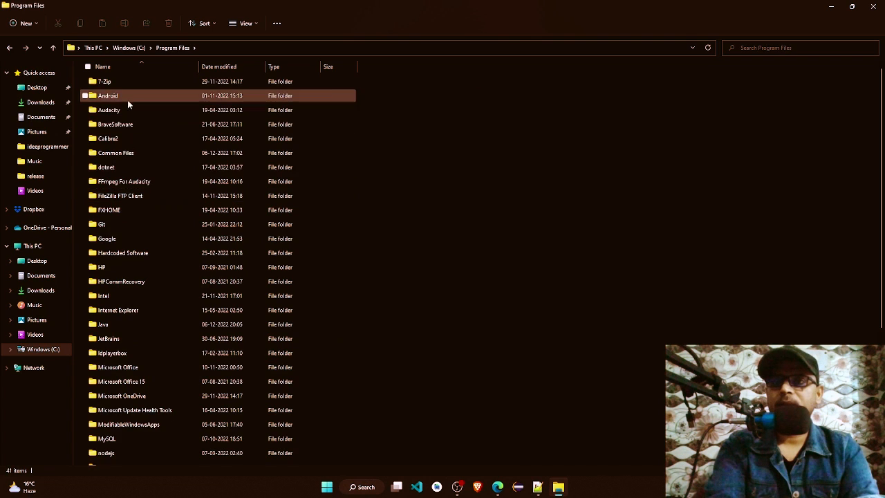
{"action": "left_click", "coordinate": [108, 326]}
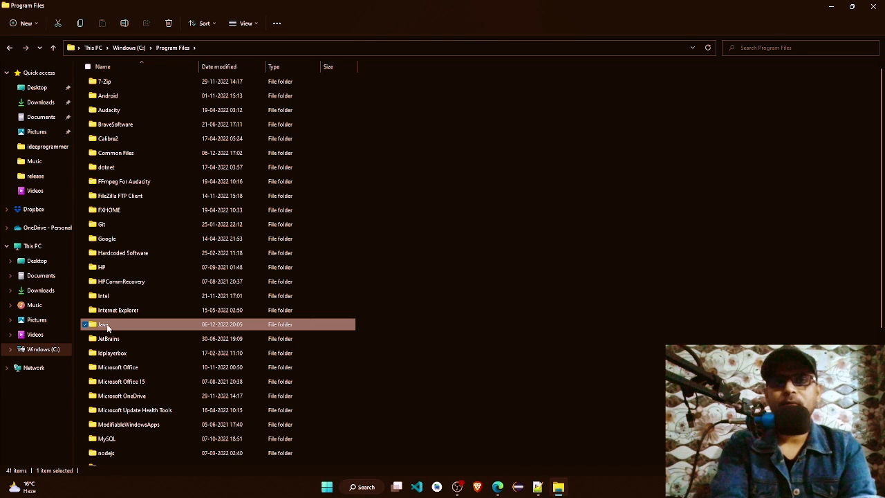
{"action": "double_click", "coordinate": [107, 326]}
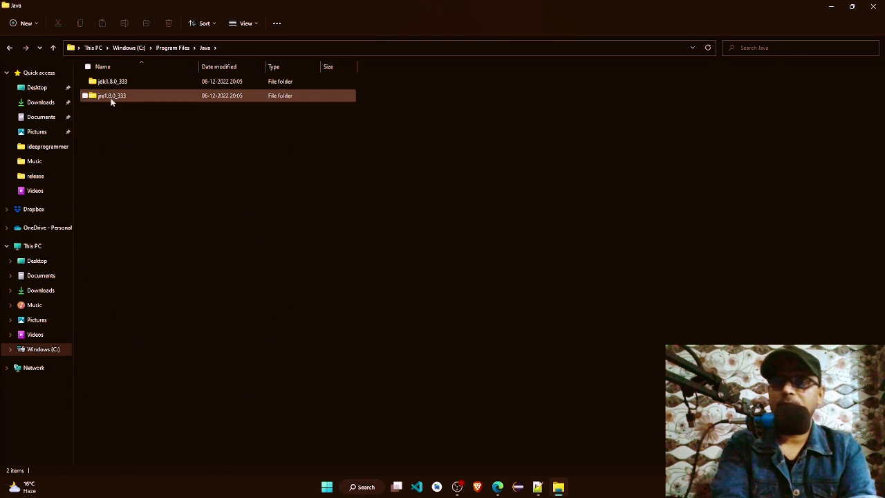
{"action": "mouse_move", "coordinate": [110, 101]}
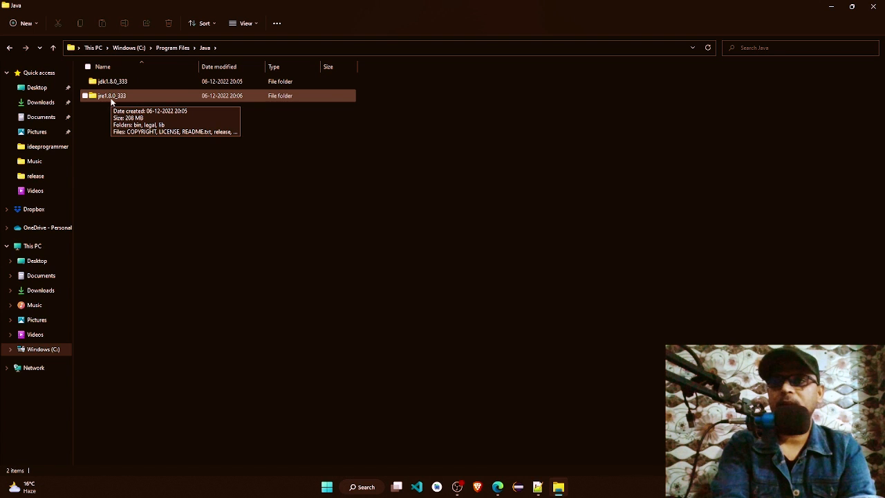
{"action": "mouse_move", "coordinate": [147, 99]}
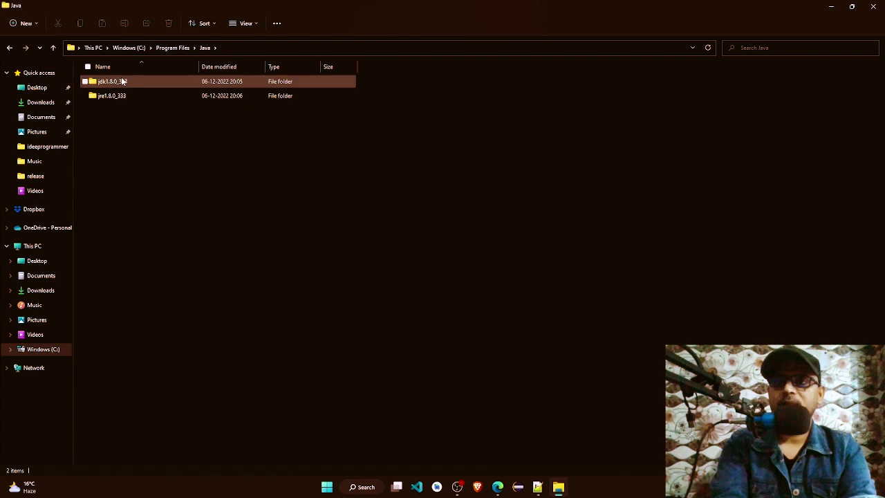
Step: Open the bin folder inside jdk1.8.0_333 and show its full path, C:\Program Files\Java\jdk1.8.0_333\bin, as selected text
{"action": "left_click", "coordinate": [121, 80]}
{"action": "double_click", "coordinate": [121, 81]}
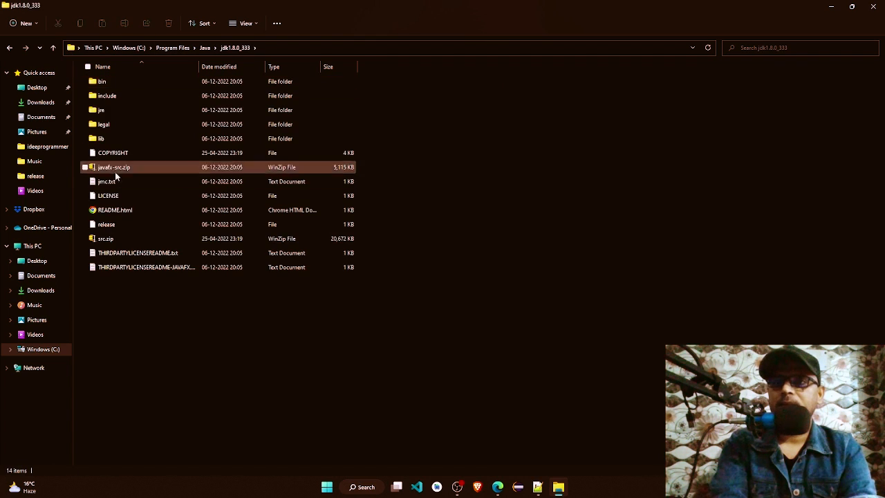
{"action": "double_click", "coordinate": [103, 81]}
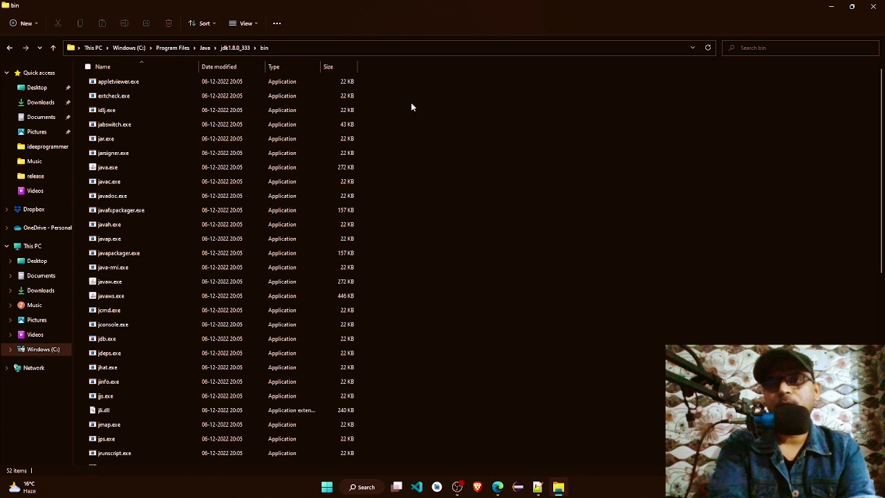
{"action": "left_click", "coordinate": [406, 50]}
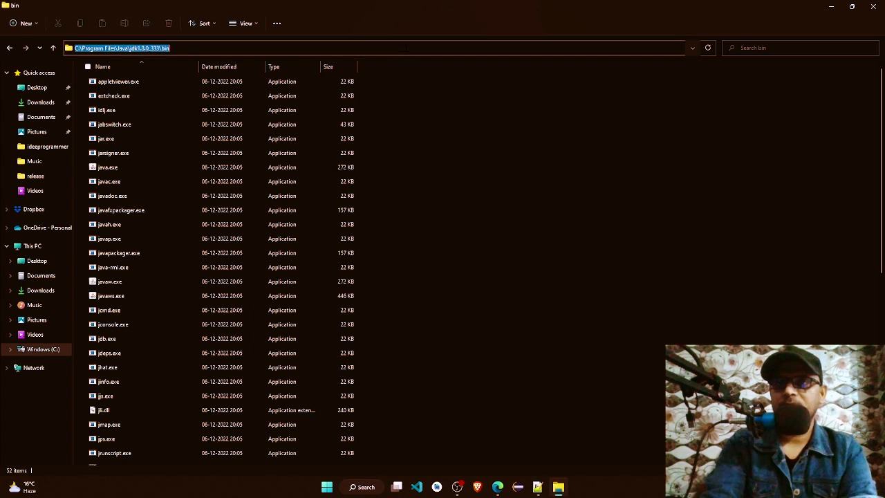
{"action": "left_click", "coordinate": [406, 48]}
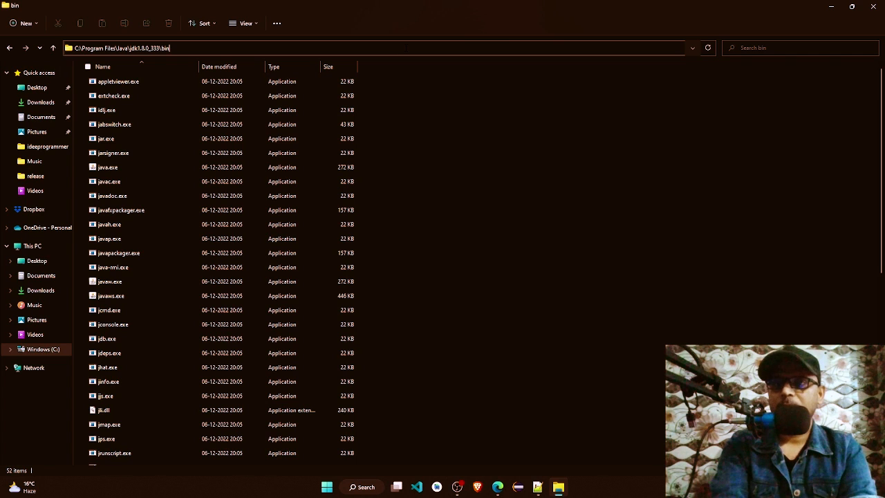
{"action": "key", "text": "ctrl+a"}
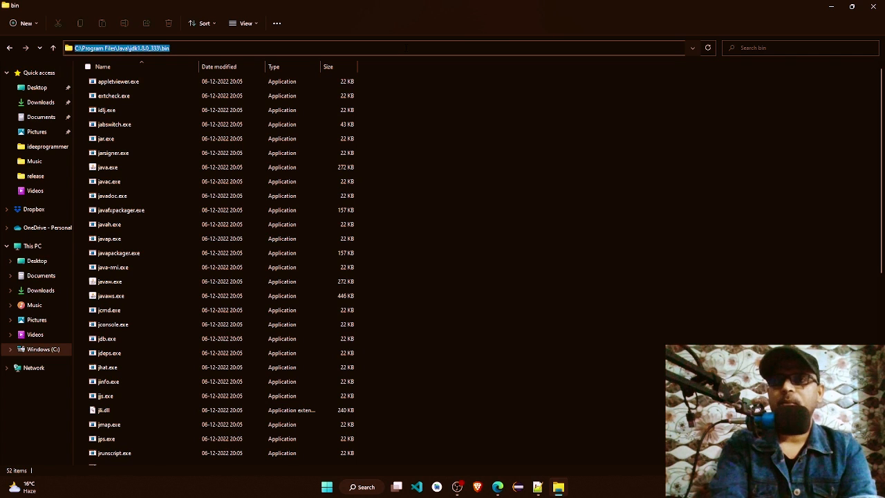
{"action": "left_click", "coordinate": [475, 291]}
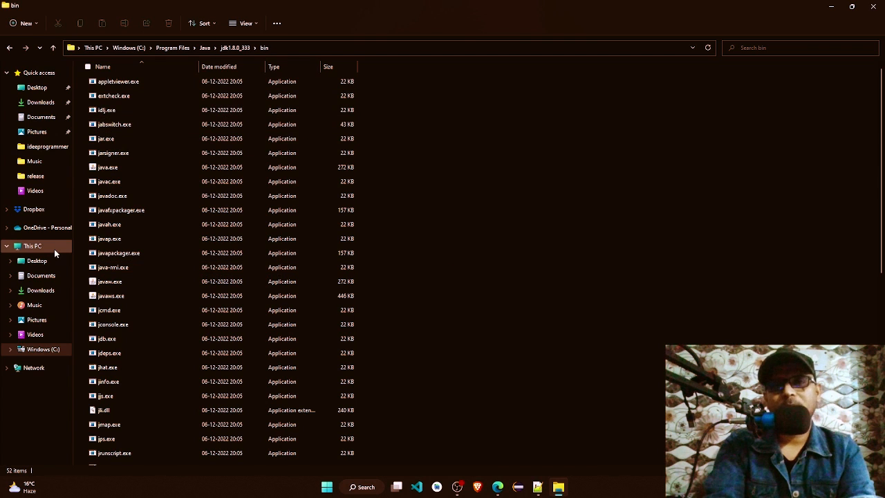
Step: Create a folder named Program in the personal user folder under C:\Users and open it
{"action": "left_click", "coordinate": [43, 350]}
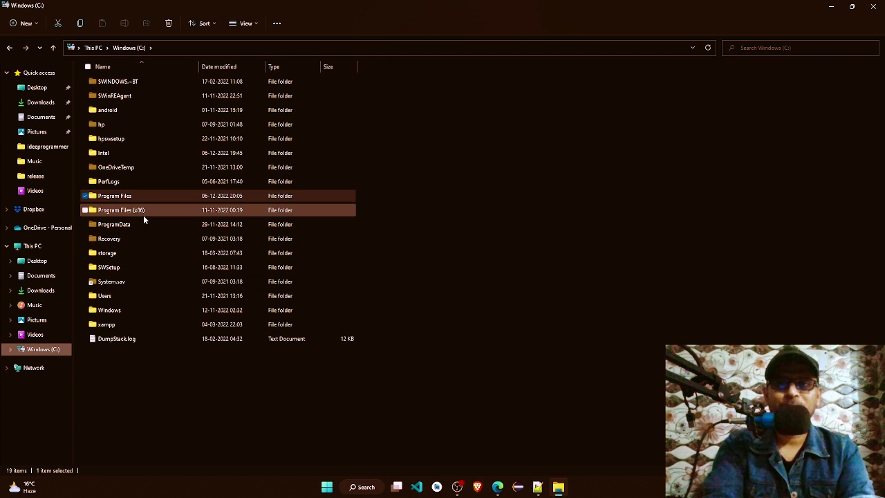
{"action": "double_click", "coordinate": [109, 299]}
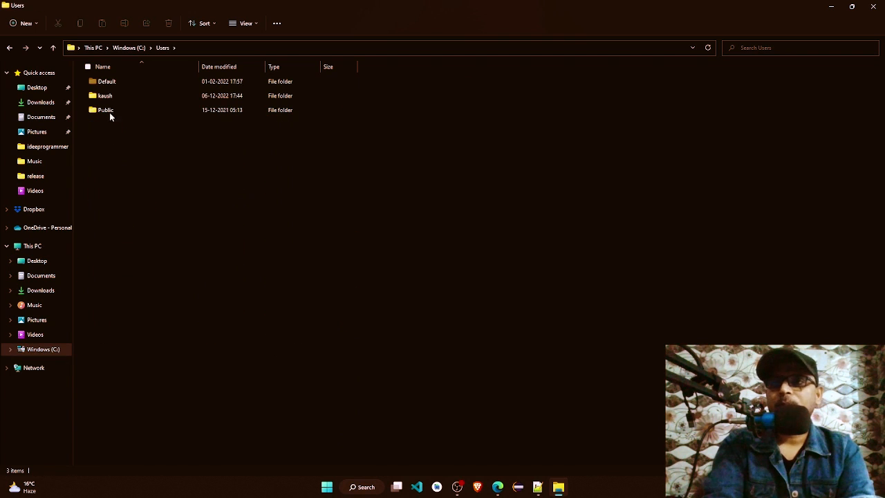
{"action": "left_click", "coordinate": [108, 101]}
{"action": "double_click", "coordinate": [109, 101]}
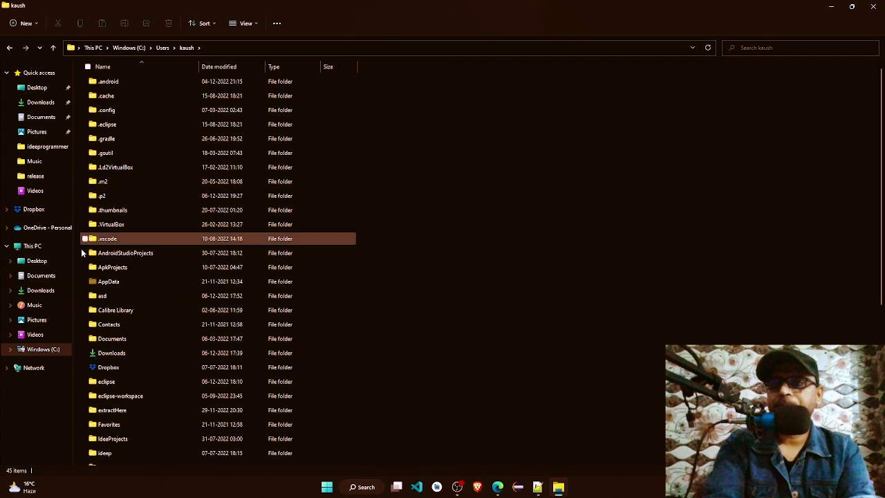
{"action": "right_click", "coordinate": [387, 146]}
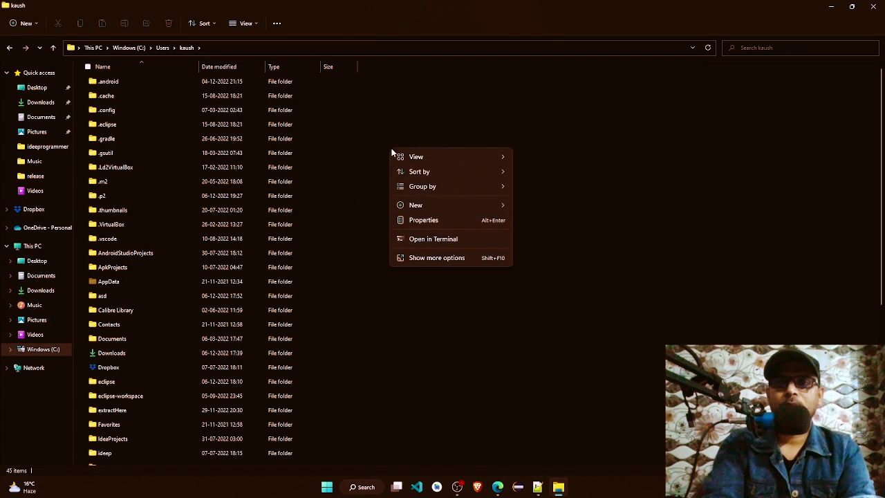
{"action": "mouse_move", "coordinate": [467, 209]}
{"action": "left_click", "coordinate": [549, 206]}
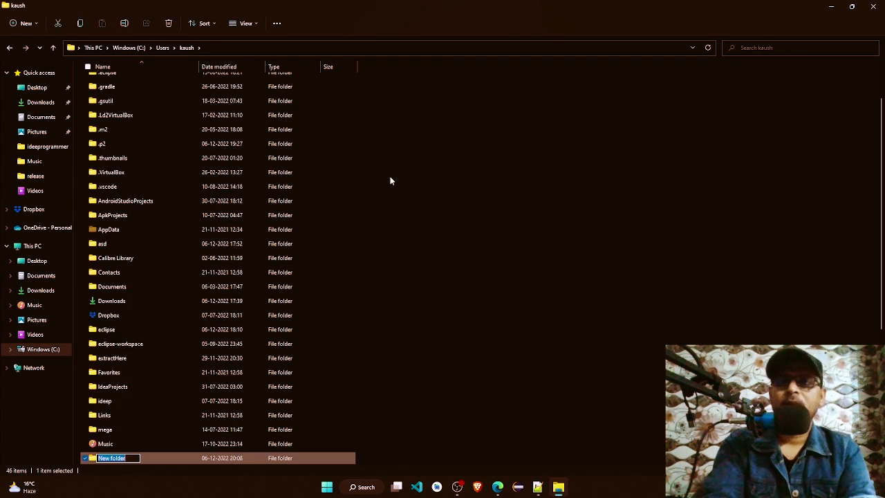
{"action": "type", "text": "Program"}
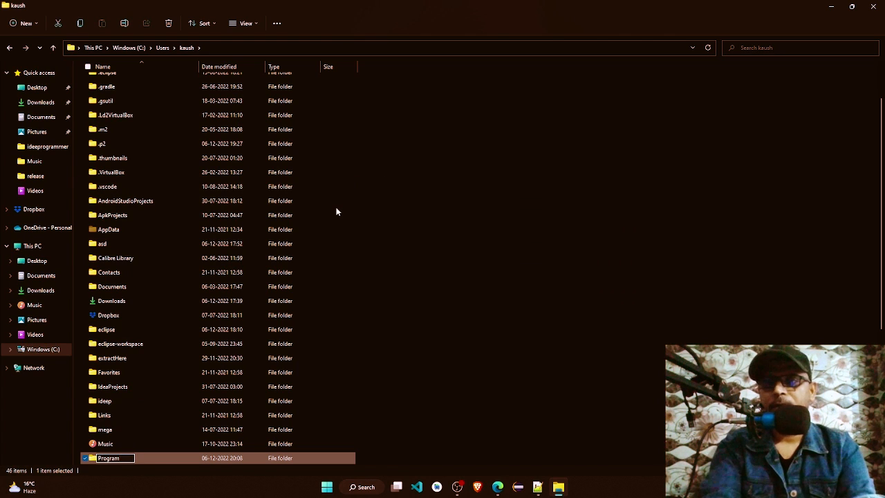
{"action": "key", "text": "Return"}
{"action": "key", "text": "Return"}
Step: Create a new text document in the Program folder and name it ABC.java, accepting the extension change
{"action": "right_click", "coordinate": [241, 152]}
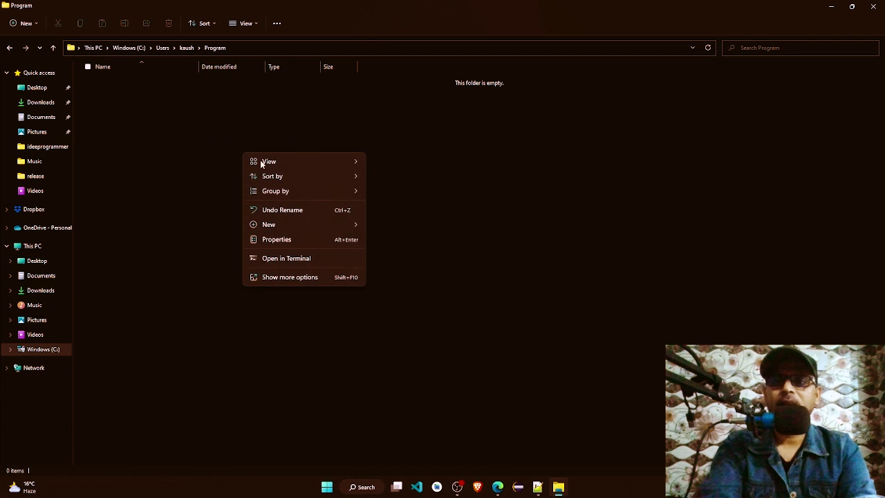
{"action": "mouse_move", "coordinate": [336, 225]}
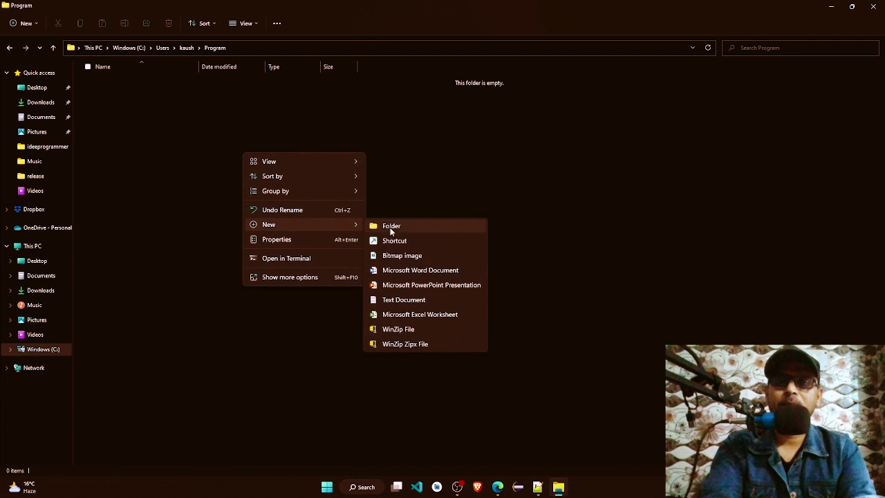
{"action": "left_click", "coordinate": [413, 303]}
{"action": "type", "text": "ABC"}
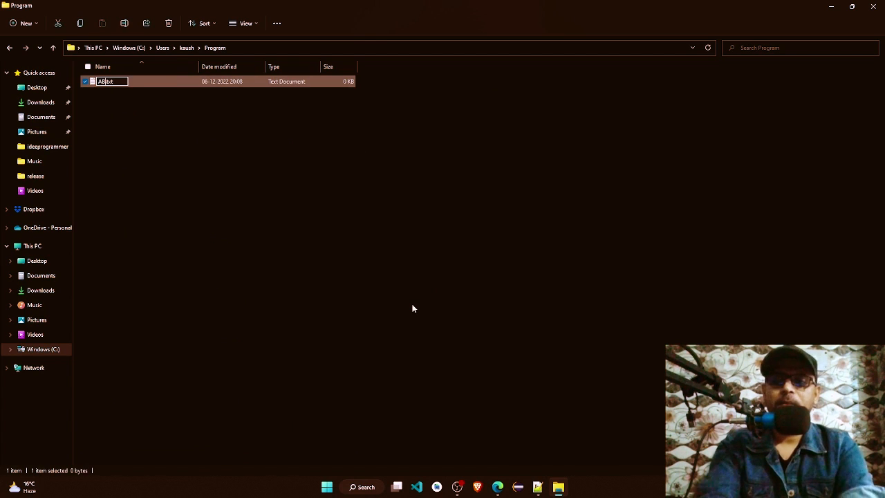
{"action": "key", "text": "BackSpace"}
{"action": "key", "text": "BackSpace"}
{"action": "key", "text": "BackSpace"}
{"action": "key", "text": "BackSpace"}
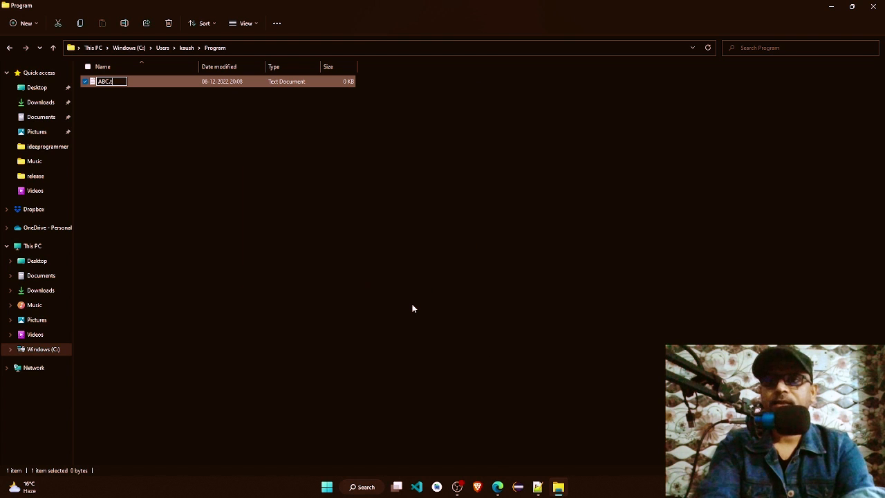
{"action": "type", "text": "."}
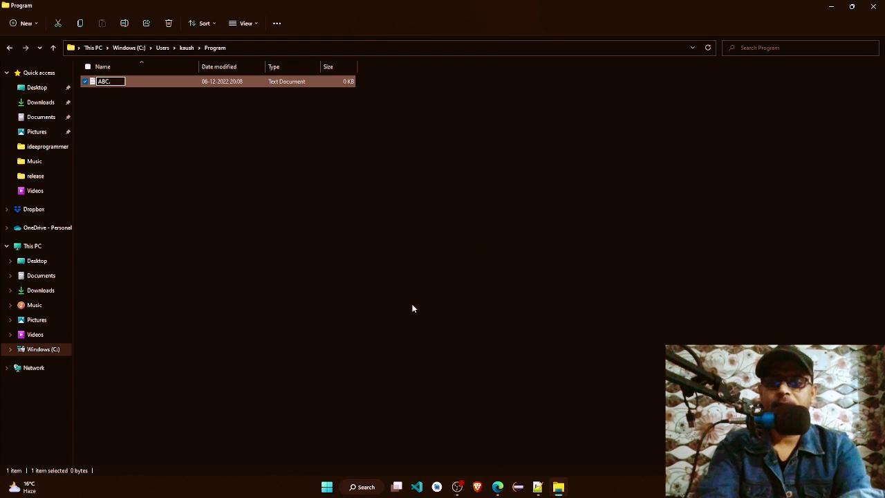
{"action": "type", "text": "java"}
{"action": "key", "text": "Return"}
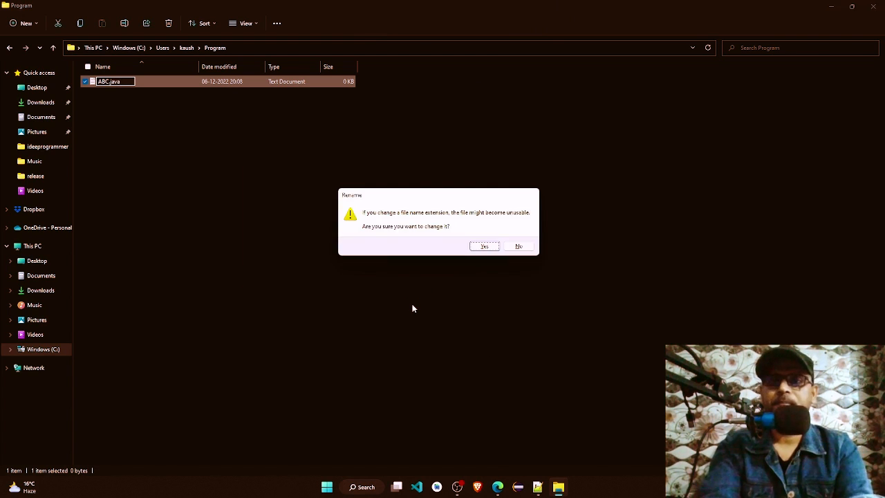
{"action": "key", "text": "Return"}
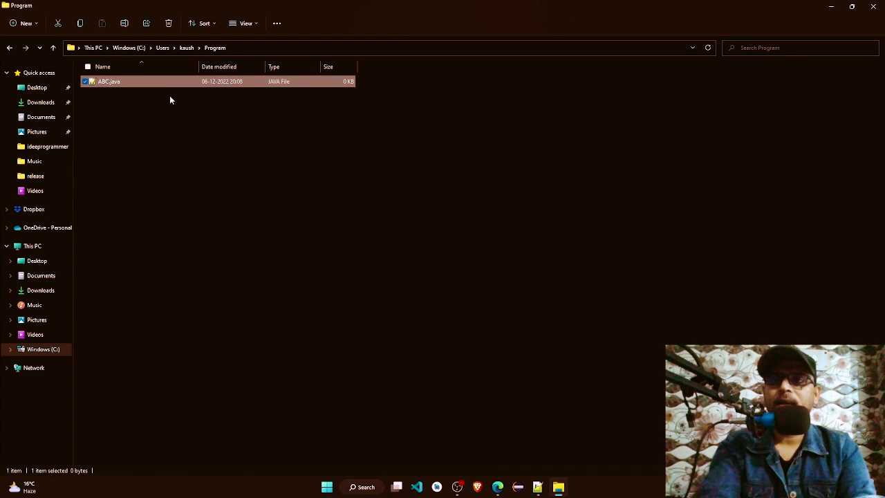
Step: Open ABC.java in Notepad++ and write an empty public class ABC with opening and closing braces, leaving blank lines between them
{"action": "right_click", "coordinate": [113, 82]}
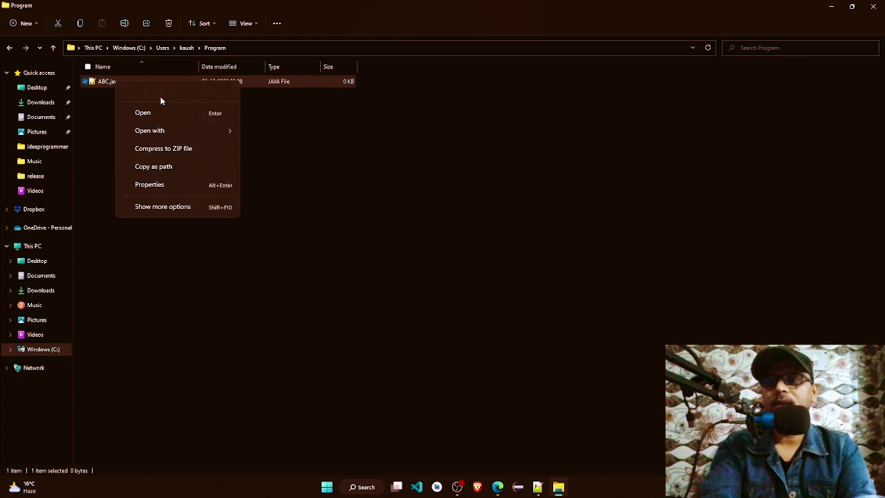
{"action": "left_click", "coordinate": [182, 110]}
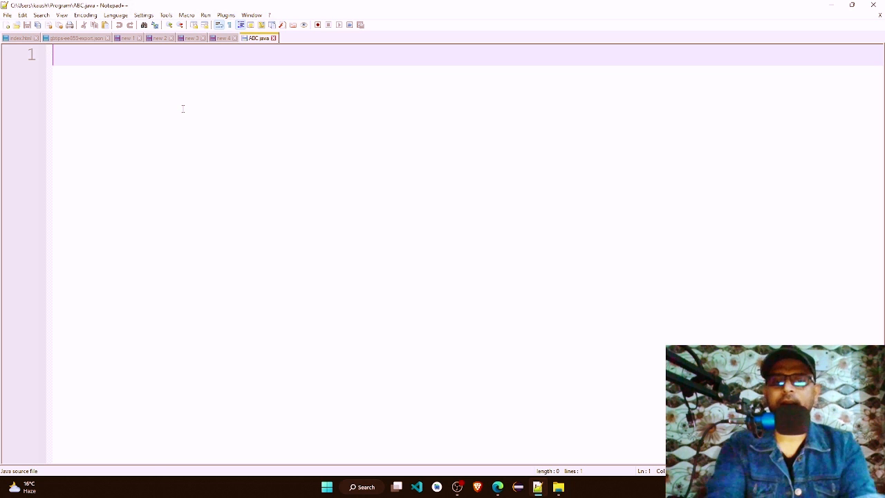
{"action": "type", "text": "public clkass"}
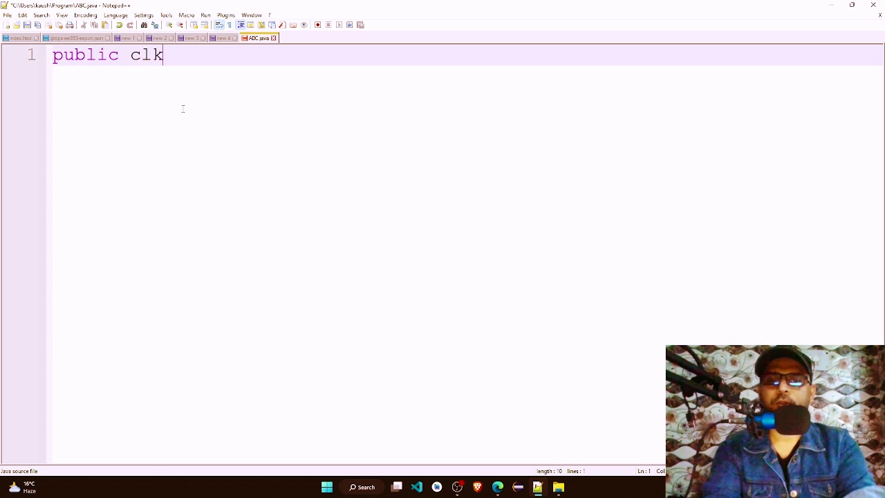
{"action": "key", "text": "BackSpace"}
{"action": "key", "text": "BackSpace"}
{"action": "key", "text": "BackSpace"}
{"action": "key", "text": "BackSpace"}
{"action": "type", "text": "ass ABC{"}
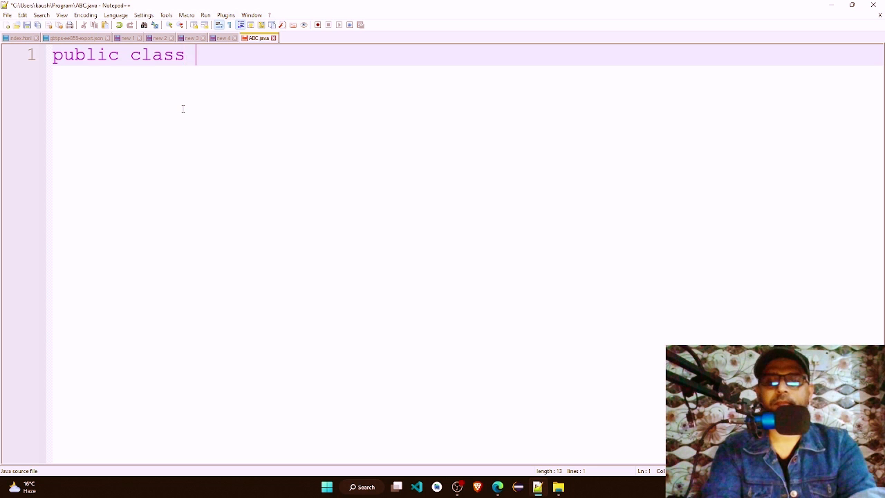
{"action": "key", "text": "Return"}
{"action": "key", "text": "Return"}
{"action": "key", "text": "Return"}
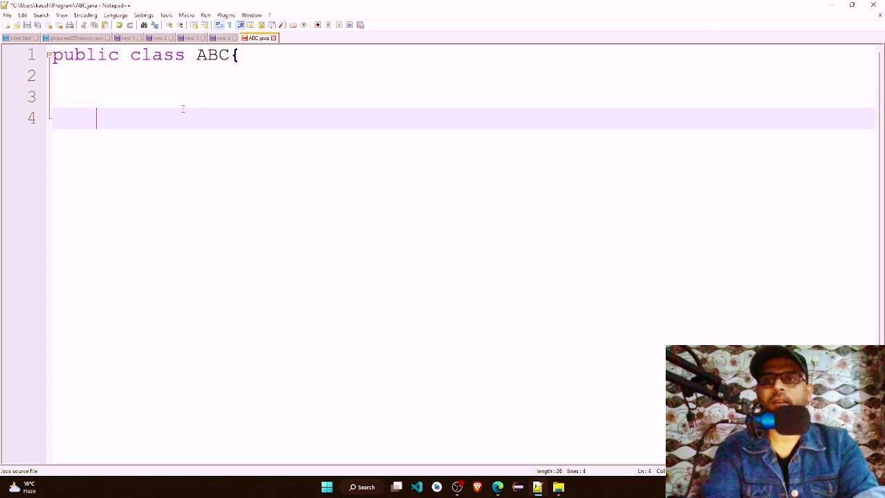
{"action": "type", "text": "}"}
Step: Inside class ABC, write the main method signature public static void main(String[] poi)
{"action": "key", "text": "Up"}
{"action": "key", "text": "Up"}
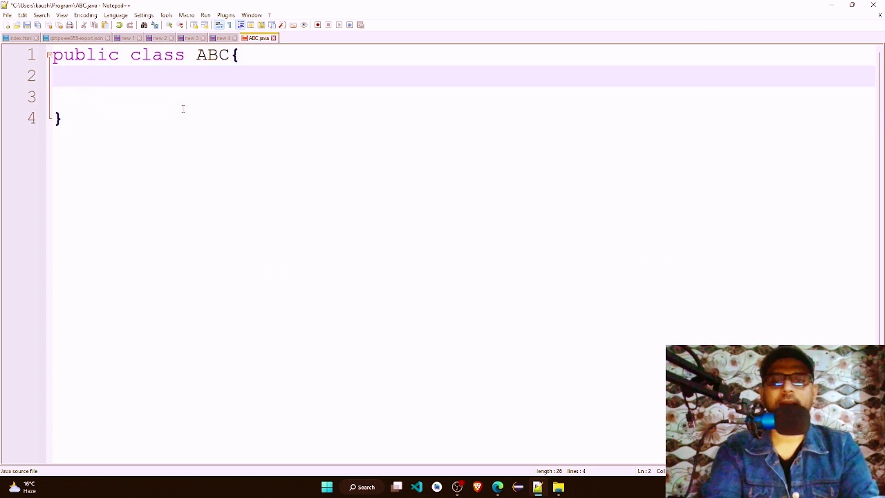
{"action": "type", "text": "public static v"}
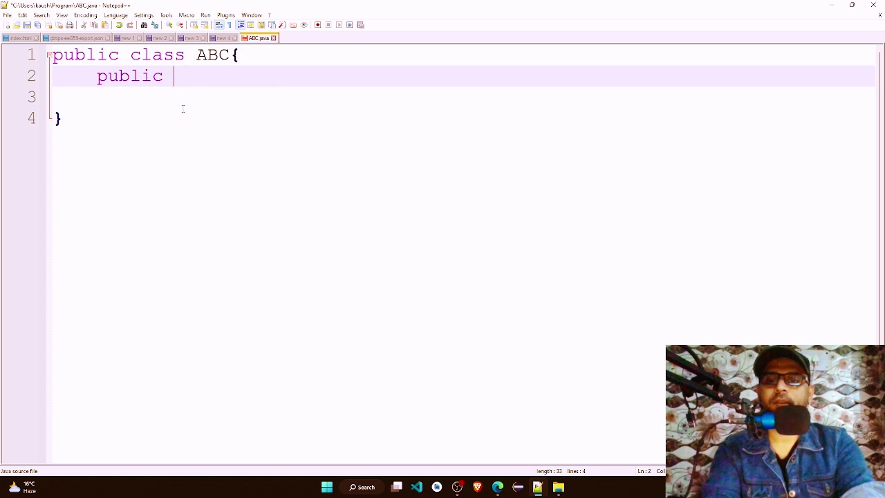
{"action": "type", "text": "oid "}
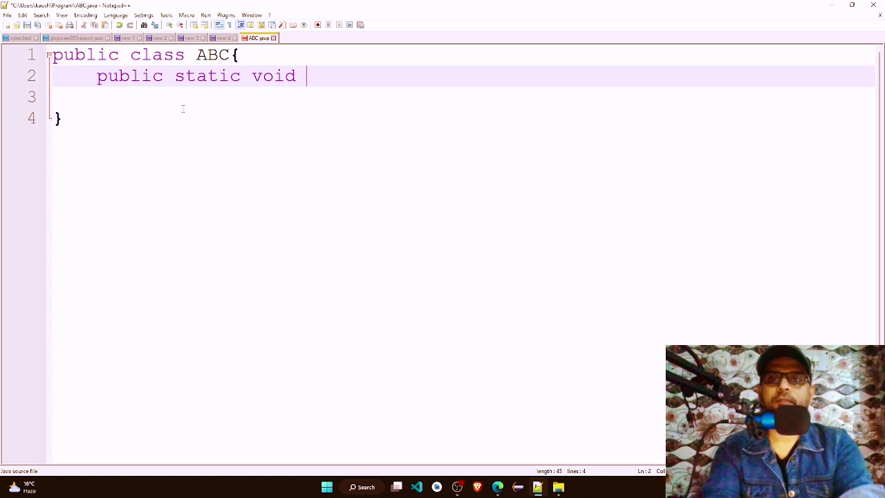
{"action": "type", "text": "maib"}
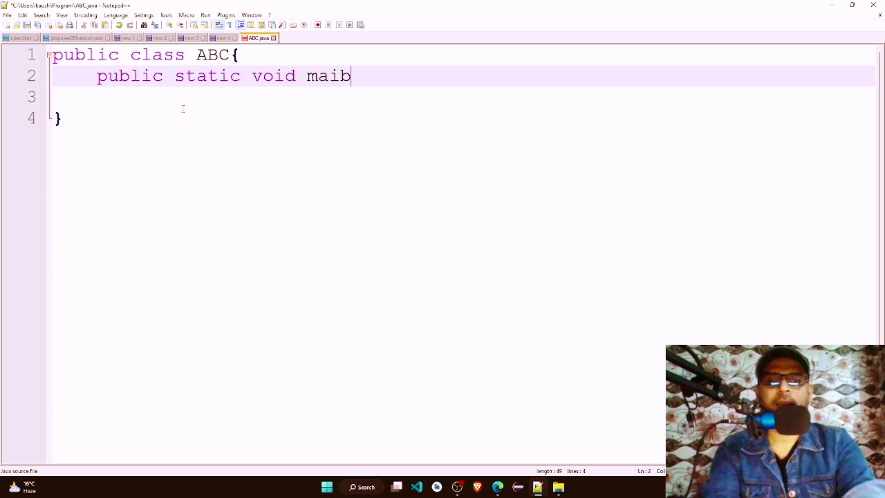
{"action": "key", "text": "BackSpace"}
{"action": "key", "text": "BackSpace"}
{"action": "type", "text": "in()"}
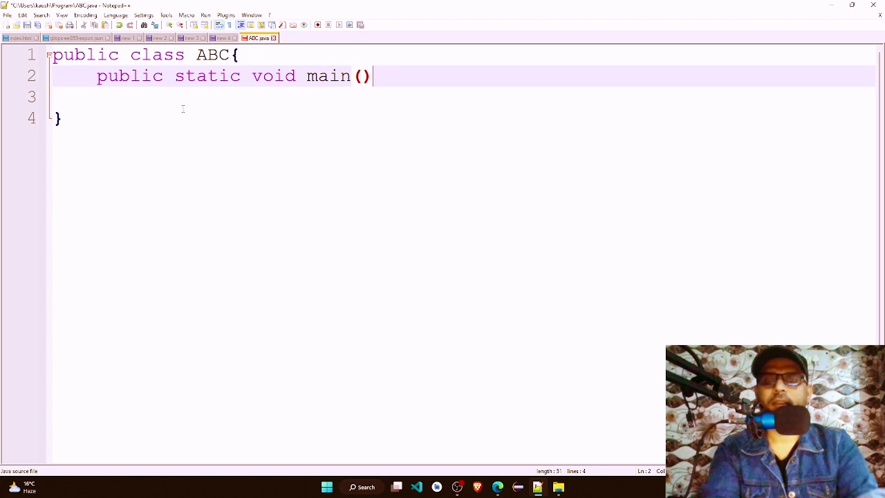
{"action": "key", "text": "Left"}
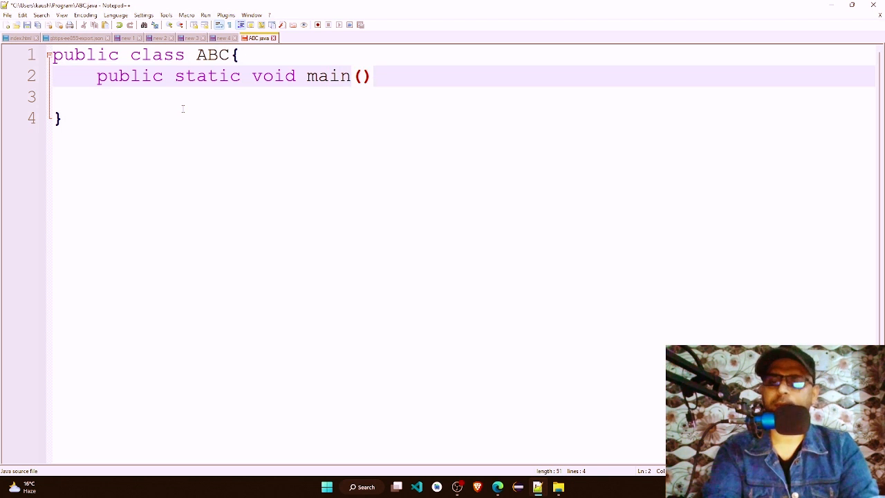
{"action": "type", "text": "String"}
{"action": "type", "text": "[] poi"}
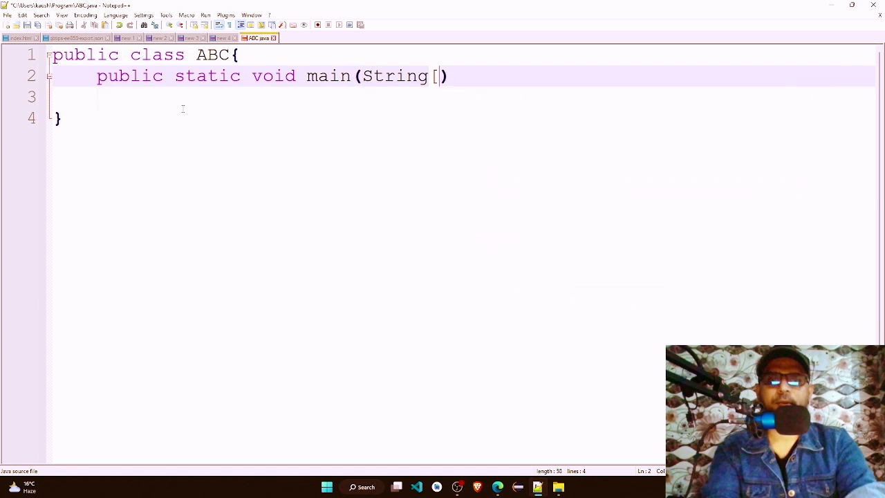
{"action": "key", "text": "Right"}
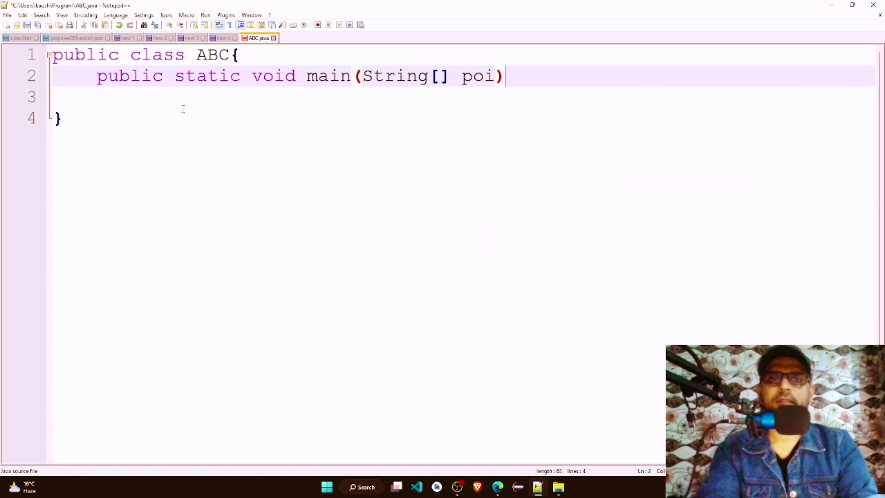
Step: Add the main method's opening and closing braces with an empty line between them, removing the extra line before the class's closing brace
{"action": "type", "text": "{"}
{"action": "key", "text": "Return"}
{"action": "key", "text": "Return"}
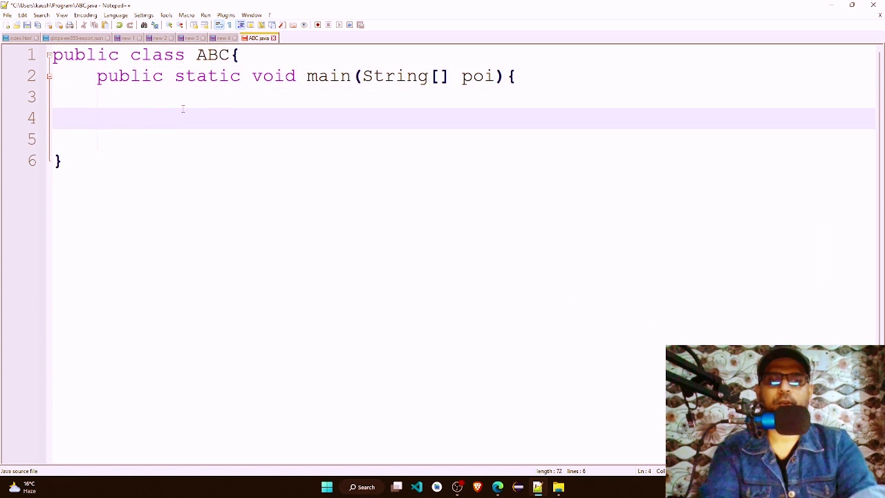
{"action": "type", "text": "}"}
{"action": "key", "text": "Return"}
{"action": "key", "text": "BackSpace"}
{"action": "type", "text": "\\"}
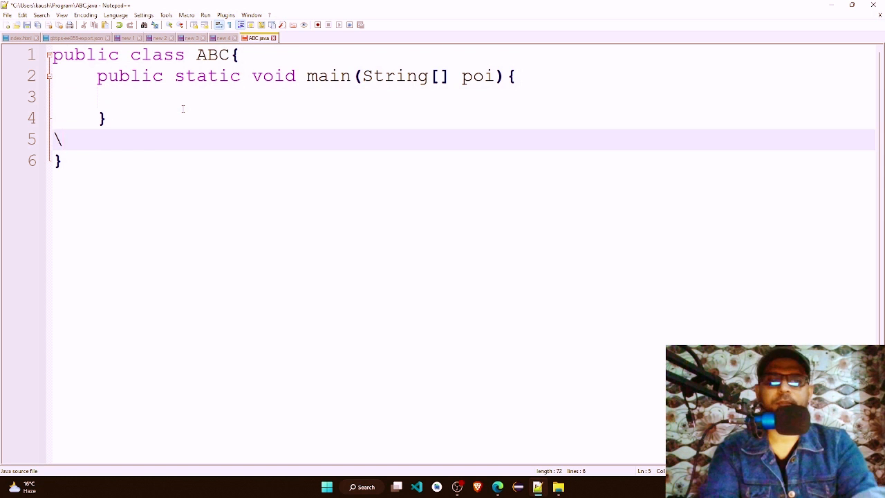
{"action": "key", "text": "BackSpace"}
{"action": "key", "text": "BackSpace"}
Step: Add the statement System.out.println("Hello World"); inside the main method and save ABC.java
{"action": "key", "text": "Up"}
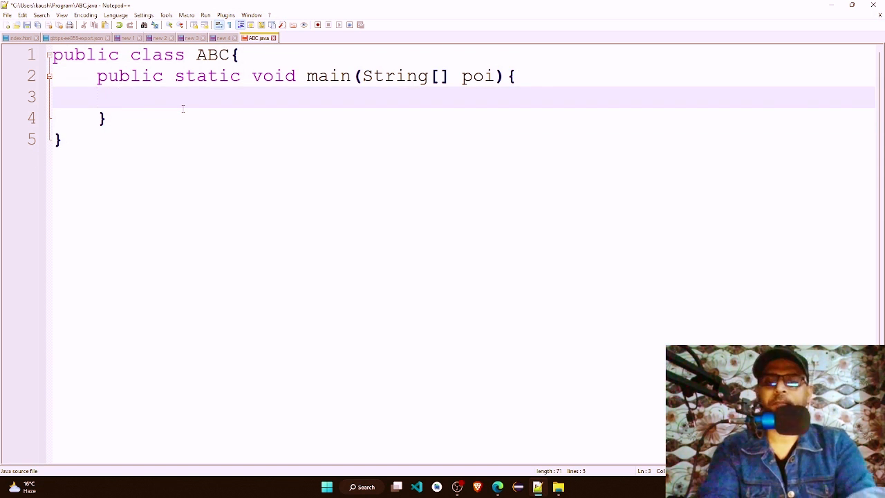
{"action": "type", "text": "System."}
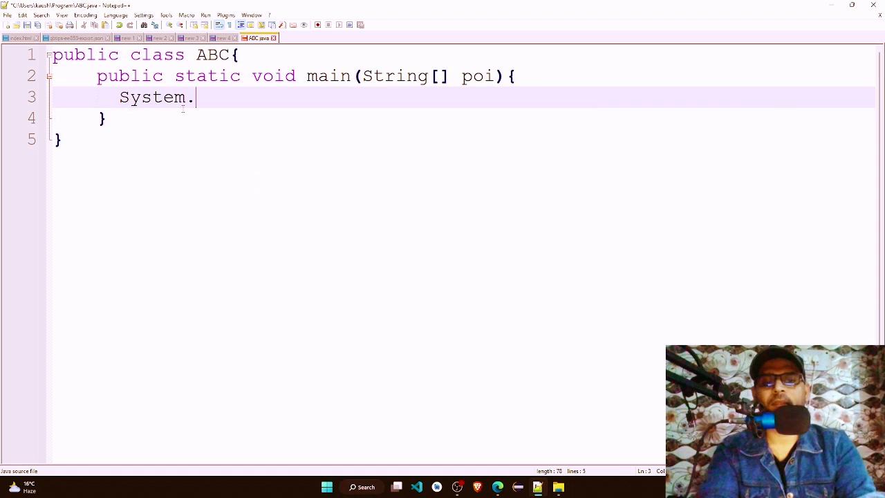
{"action": "type", "text": "out.println()"}
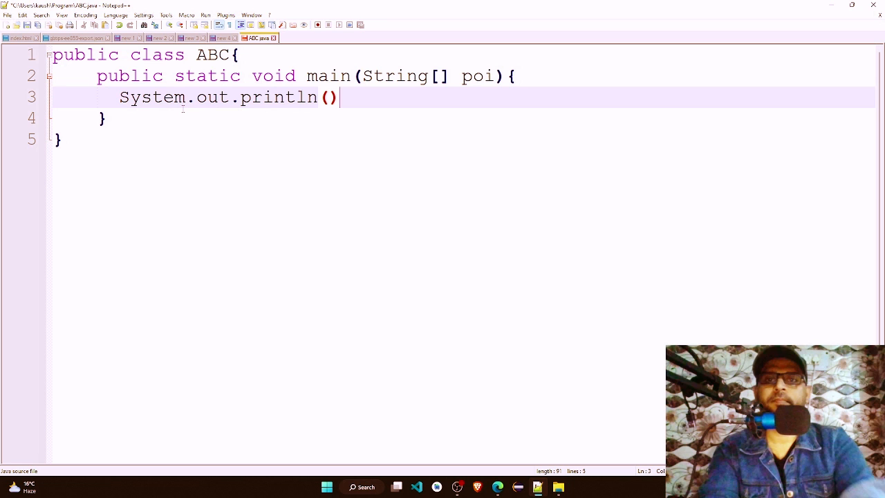
{"action": "key", "text": "Left"}
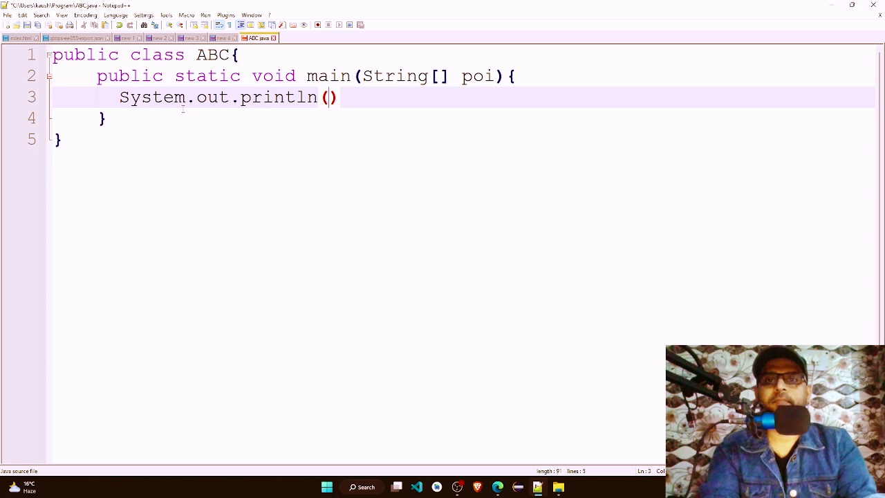
{"action": "type", "text": "\"Hell"}
{"action": "type", "text": "o World\""}
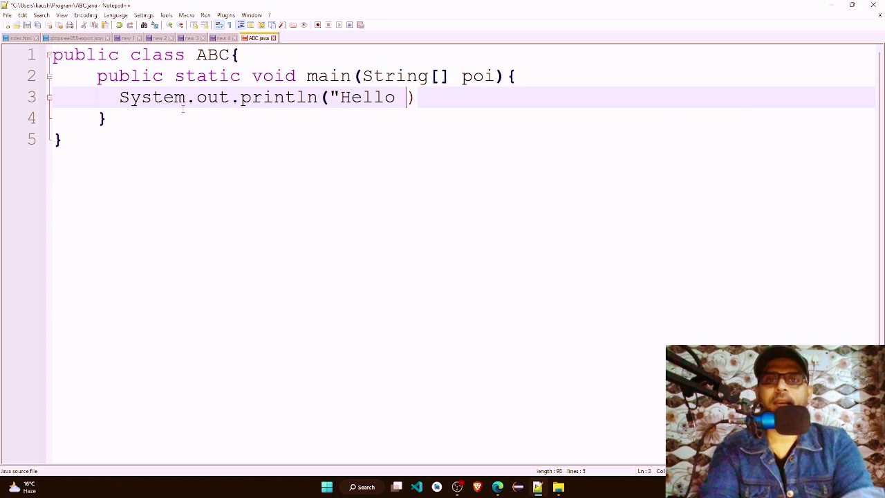
{"action": "key", "text": "Right"}
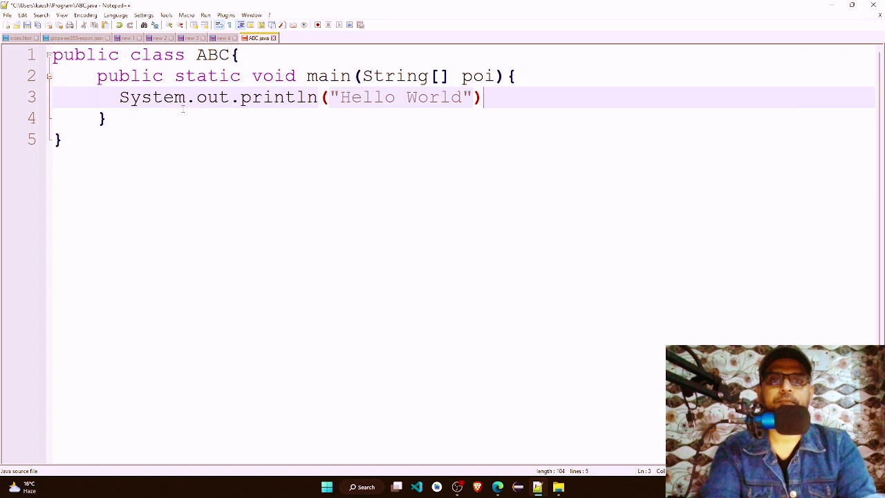
{"action": "type", "text": ";"}
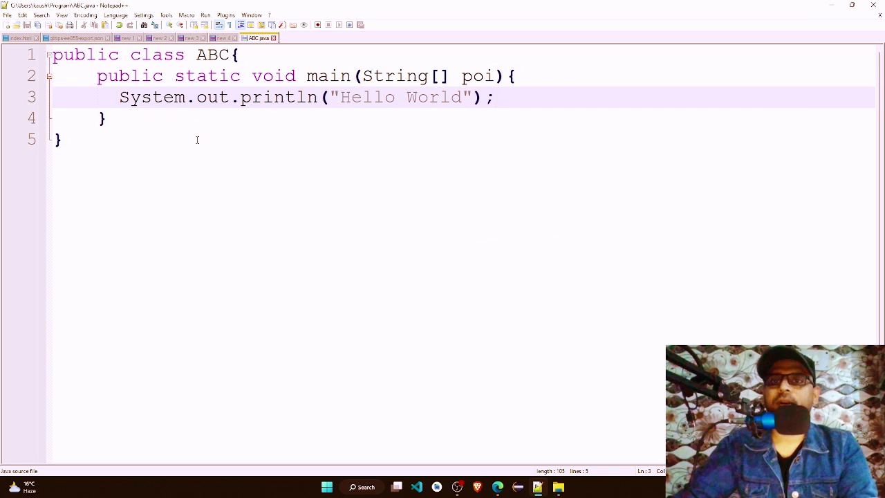
Step: Return to the Program folder in File Explorer and show its full path as selected text
{"action": "left_click", "coordinate": [834, 5]}
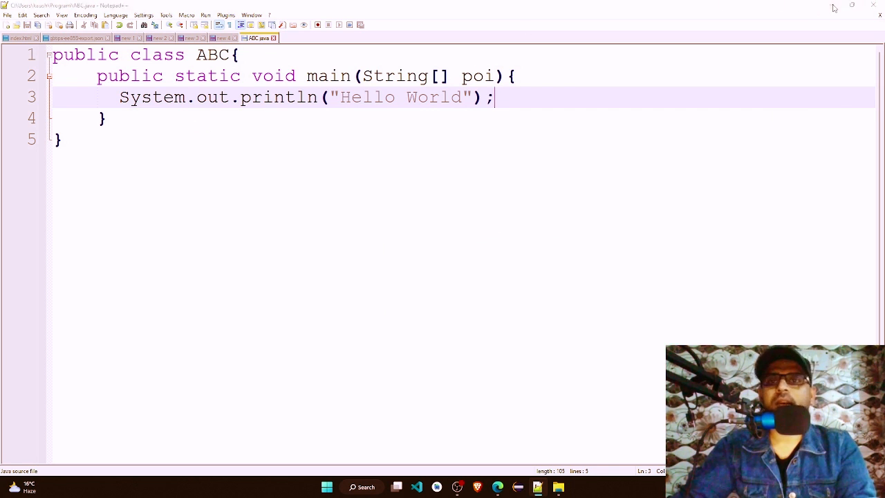
{"action": "left_click", "coordinate": [276, 167]}
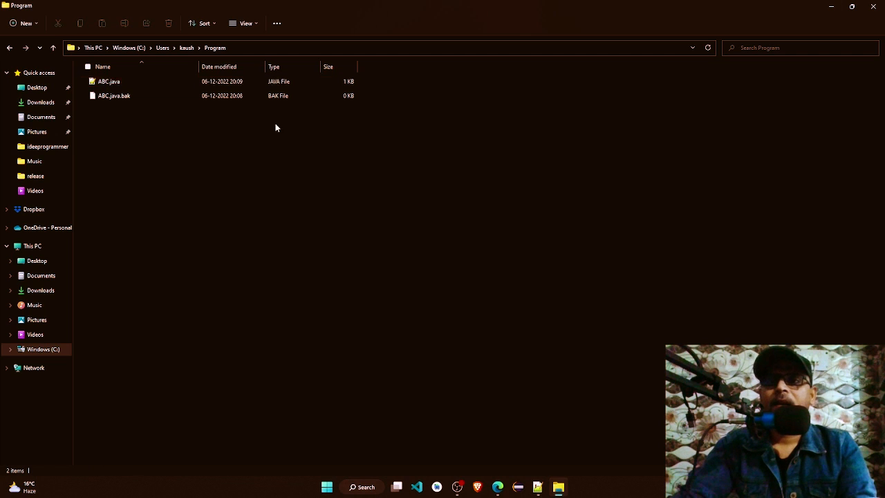
{"action": "left_click", "coordinate": [312, 47]}
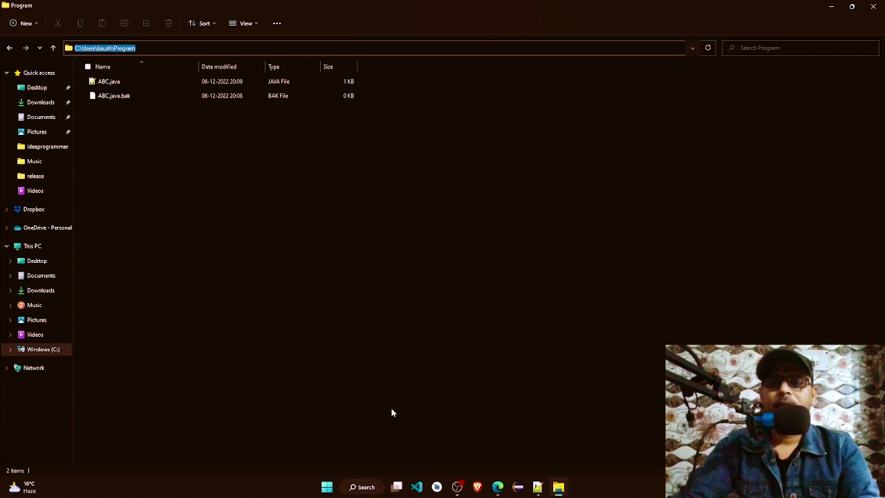
{"action": "left_click", "coordinate": [367, 487]}
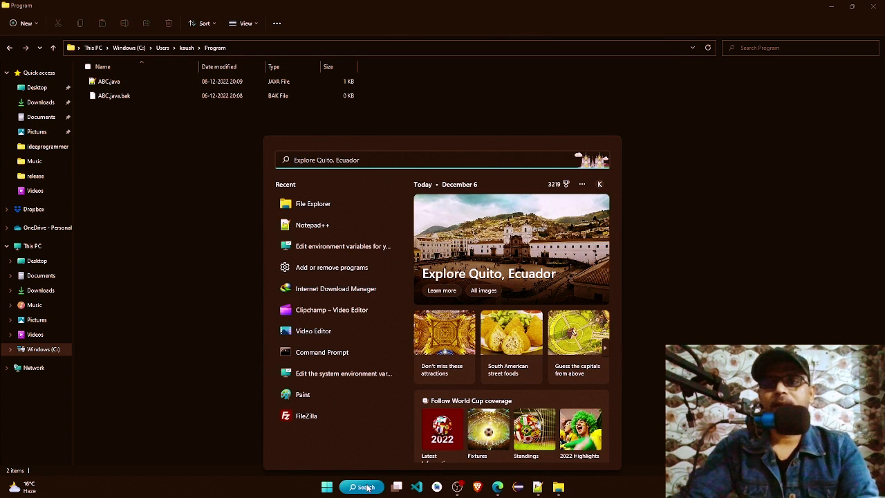
{"action": "type", "text": "cmd"}
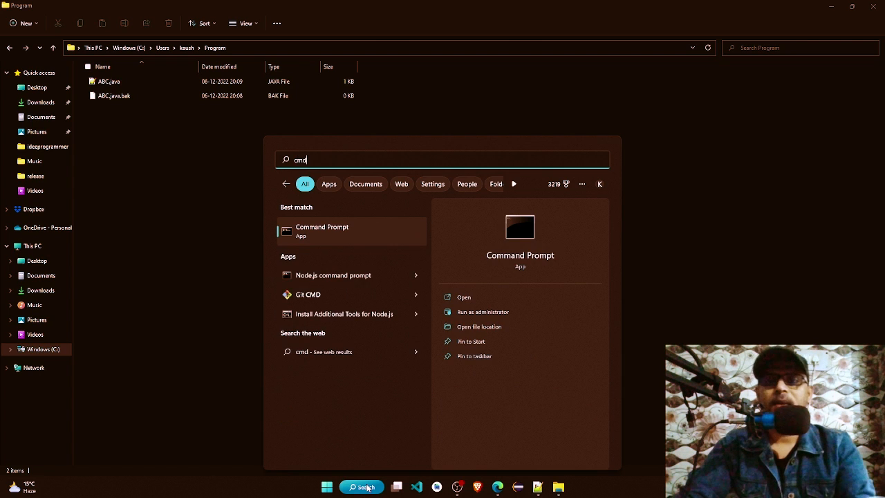
{"action": "key", "text": "Return"}
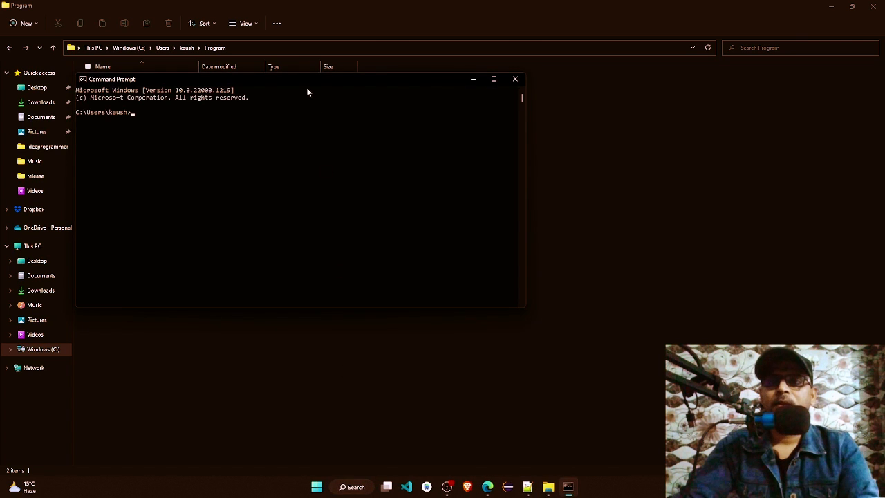
{"action": "left_click_drag", "start_coordinate": [305, 85], "coordinate": [418, 136]}
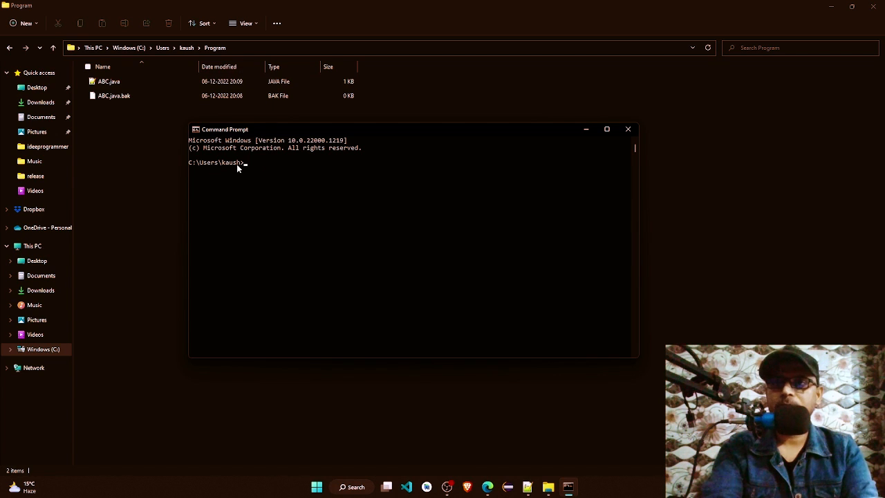
{"action": "left_click", "coordinate": [628, 132]}
Step: Open a command prompt directly in the Program folder from File Explorer with cmd, and move its window clear of the file list
{"action": "left_click", "coordinate": [390, 47]}
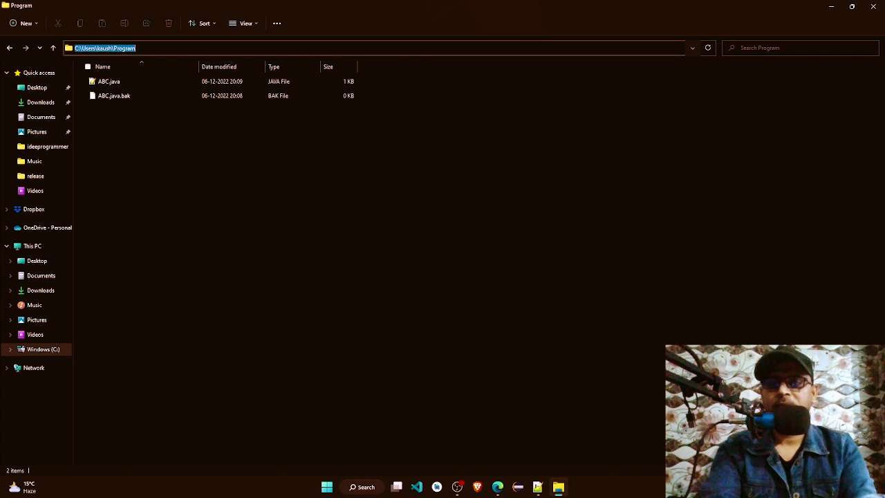
{"action": "type", "text": "cmd"}
{"action": "key", "text": "Return"}
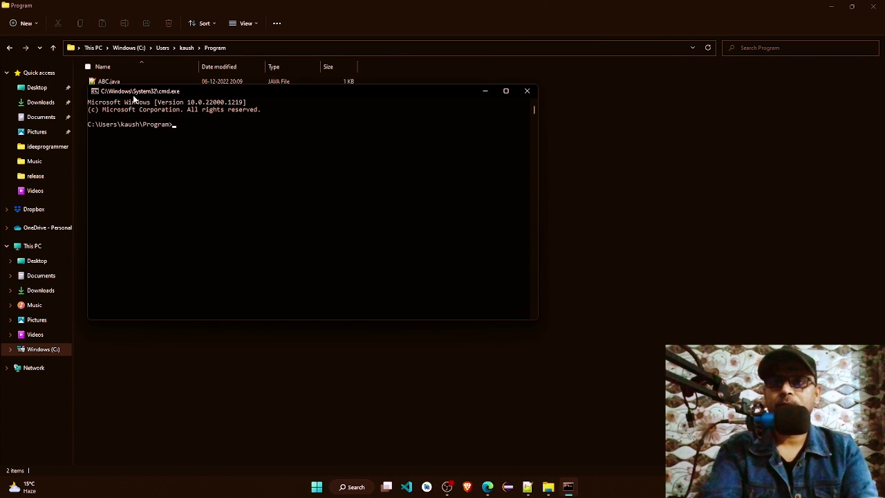
{"action": "left_click_drag", "start_coordinate": [197, 93], "coordinate": [365, 164]}
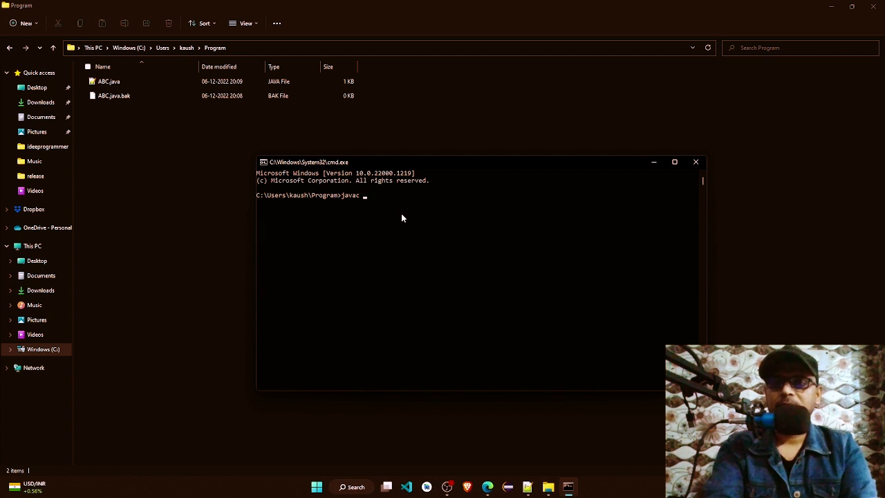
Step: Try to compile the program by running javac ABC.java in the command prompt
{"action": "type", "text": "ABC"}
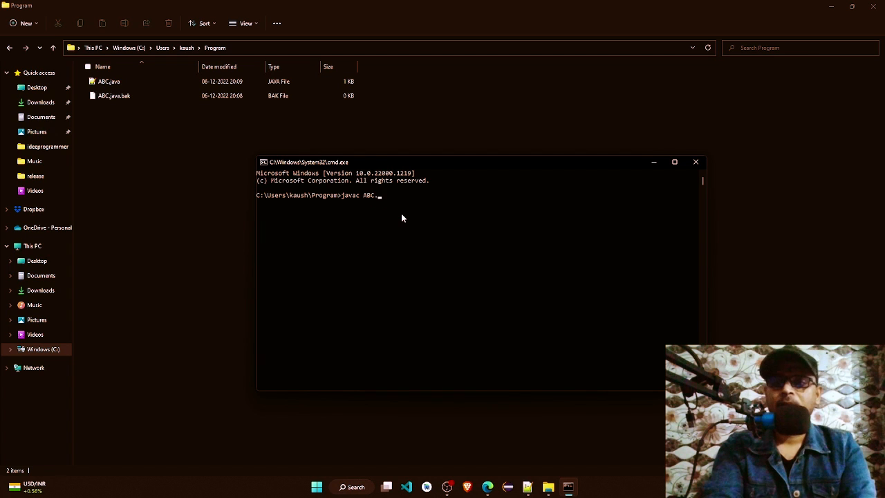
{"action": "type", "text": ".java"}
{"action": "key", "text": "Return"}
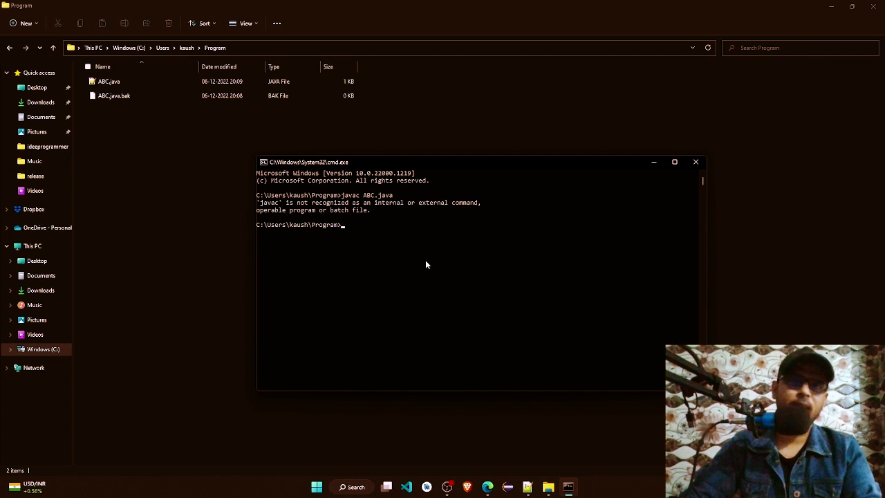
Step: Open the environment variables for the account and start a new user variable named path
{"action": "left_click", "coordinate": [354, 487]}
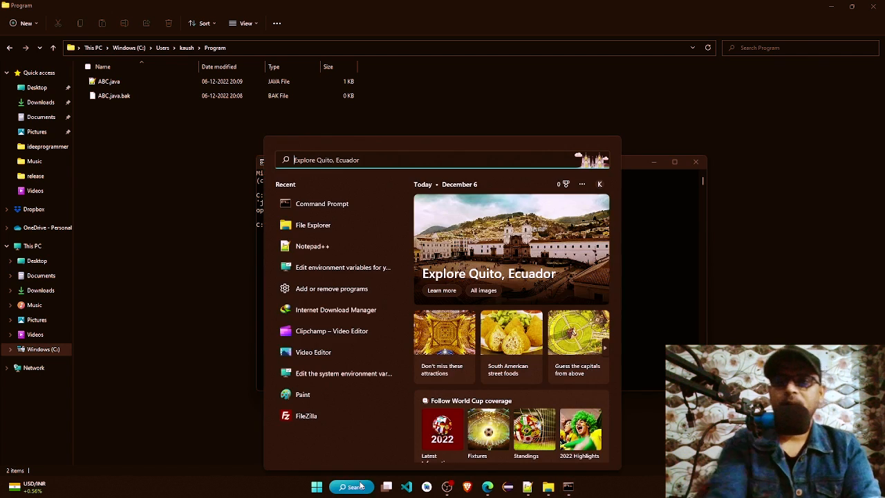
{"action": "type", "text": "env"}
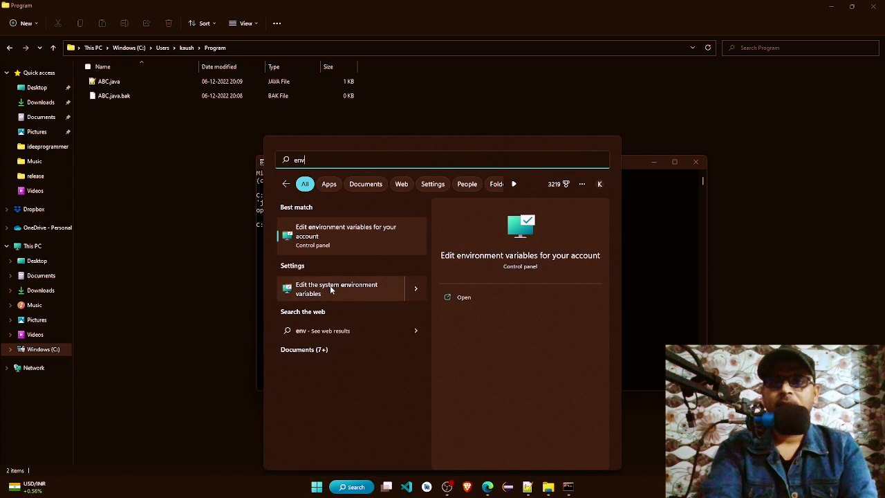
{"action": "left_click", "coordinate": [323, 233]}
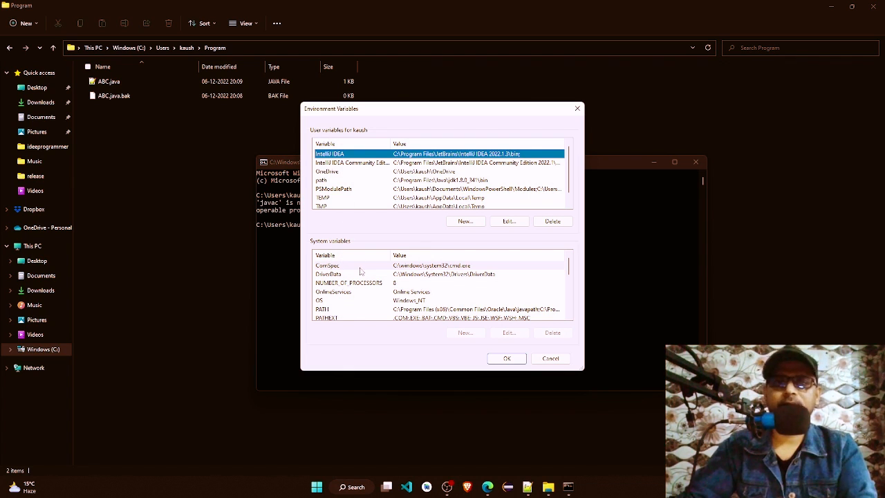
{"action": "left_click", "coordinate": [464, 221]}
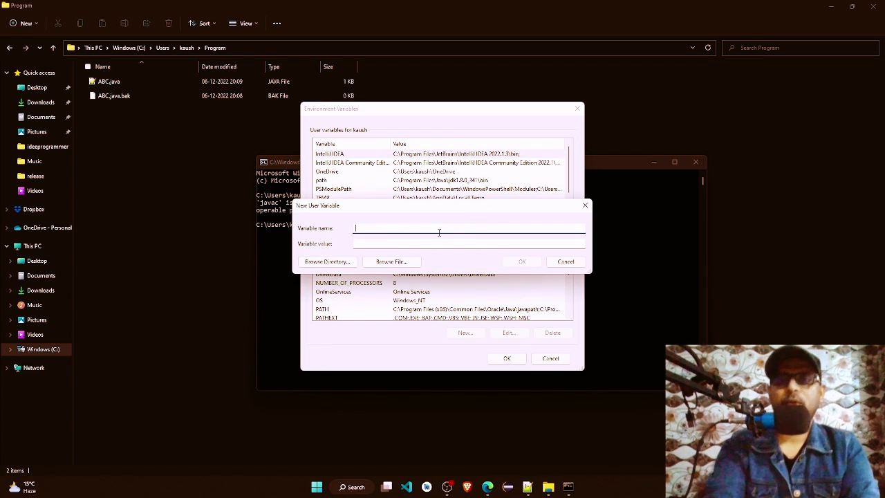
{"action": "type", "text": "path"}
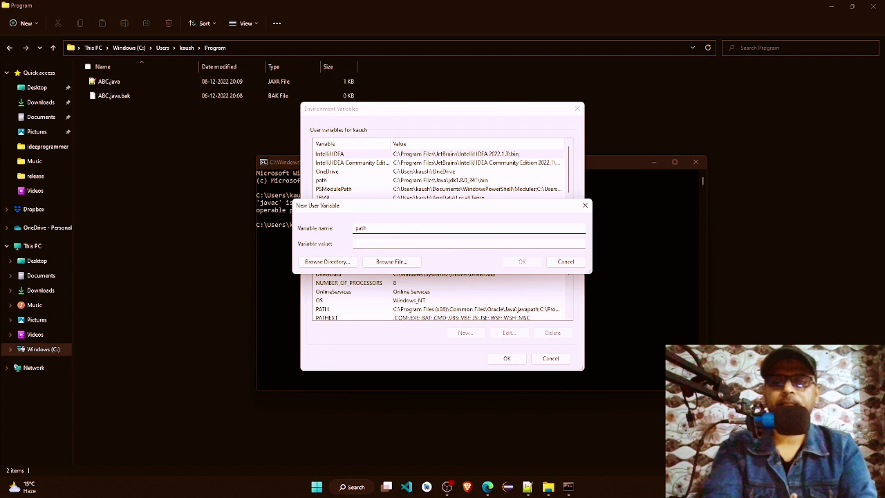
{"action": "key", "text": "Tab"}
Step: Browse in File Explorer to C:\Program Files\Java\jdk1.8.0_333\bin and copy the folder's full path
{"action": "left_click", "coordinate": [548, 488]}
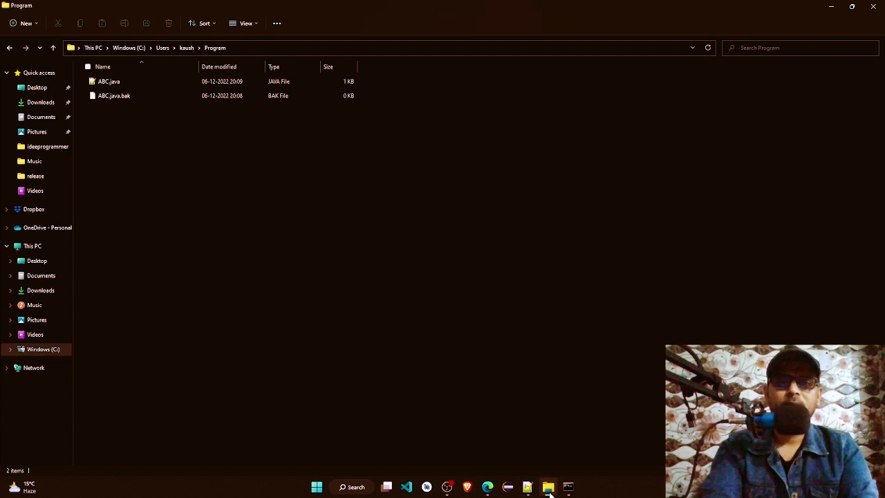
{"action": "left_click", "coordinate": [40, 350]}
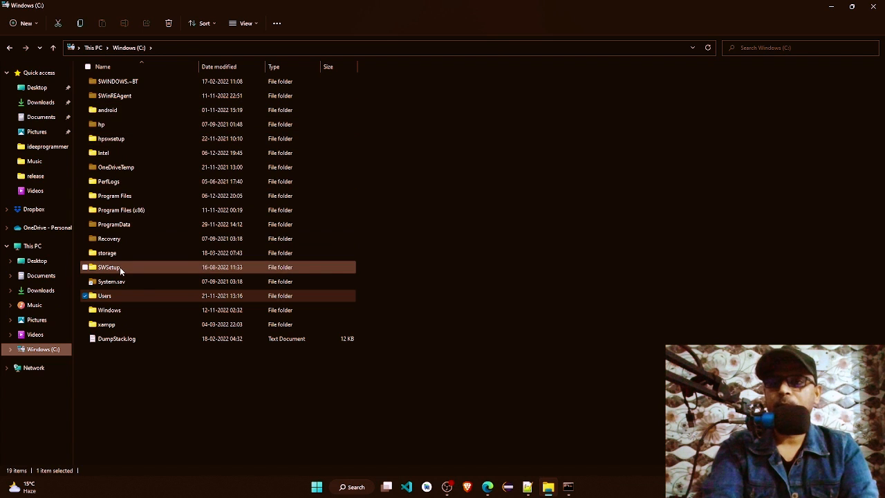
{"action": "double_click", "coordinate": [126, 196]}
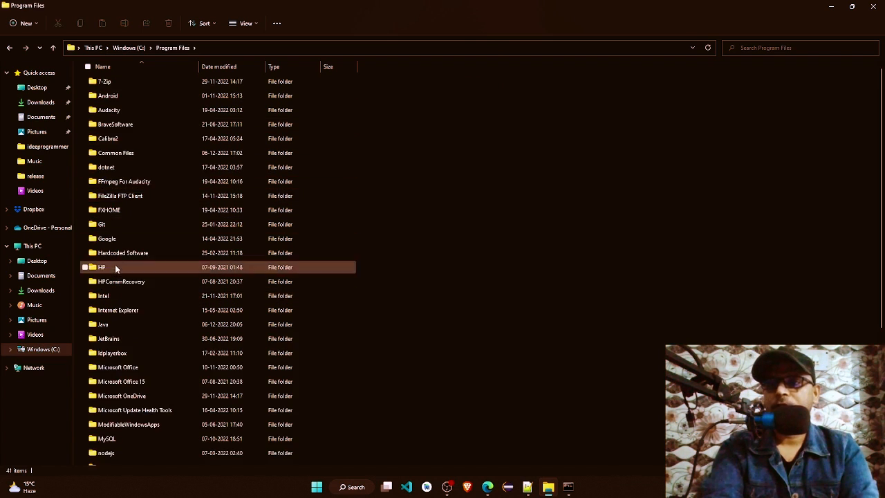
{"action": "left_click", "coordinate": [104, 325]}
{"action": "double_click", "coordinate": [104, 325]}
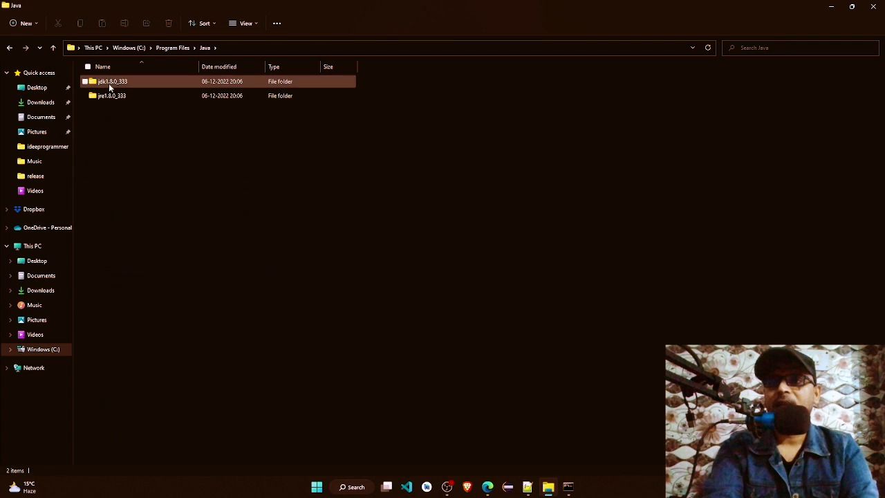
{"action": "double_click", "coordinate": [109, 83]}
{"action": "double_click", "coordinate": [111, 84]}
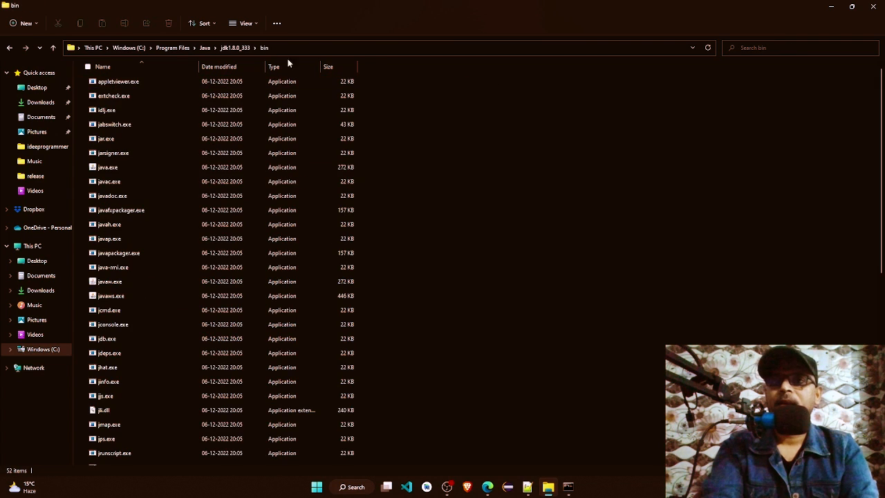
{"action": "left_click", "coordinate": [310, 49]}
{"action": "key", "text": "ctrl+c"}
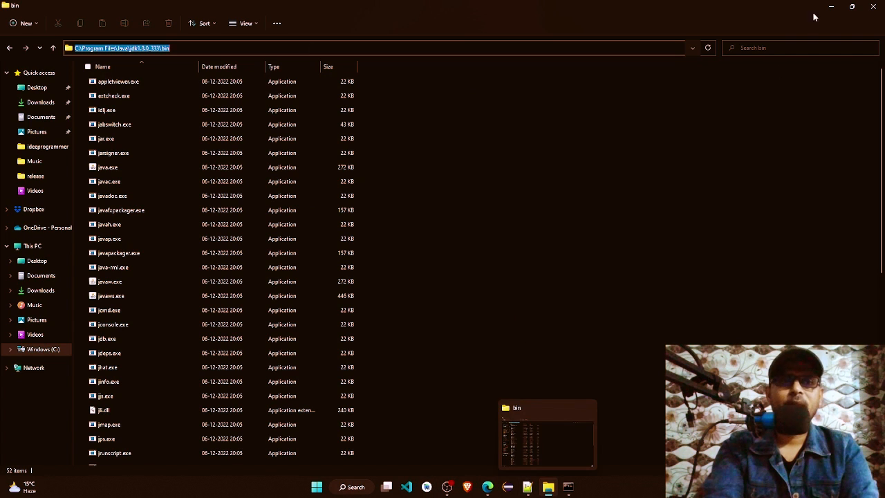
Step: Set the path variable's value to C:\Program Files\Java\jdk1.8.0_333\bin and save the environment variables
{"action": "left_click", "coordinate": [548, 488]}
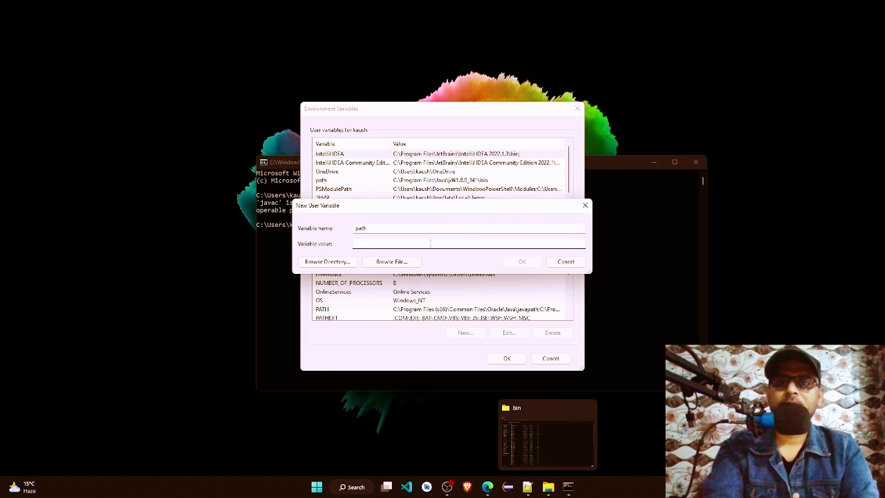
{"action": "key", "text": "ctrl+v"}
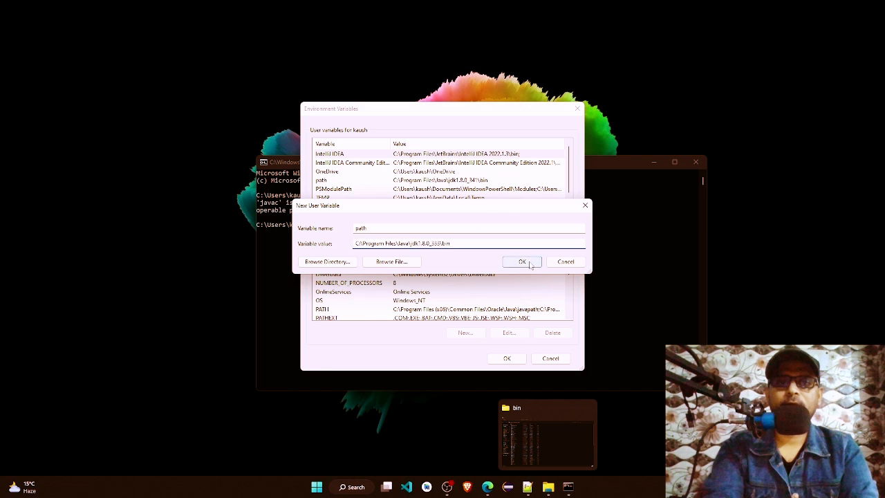
{"action": "left_click", "coordinate": [523, 261]}
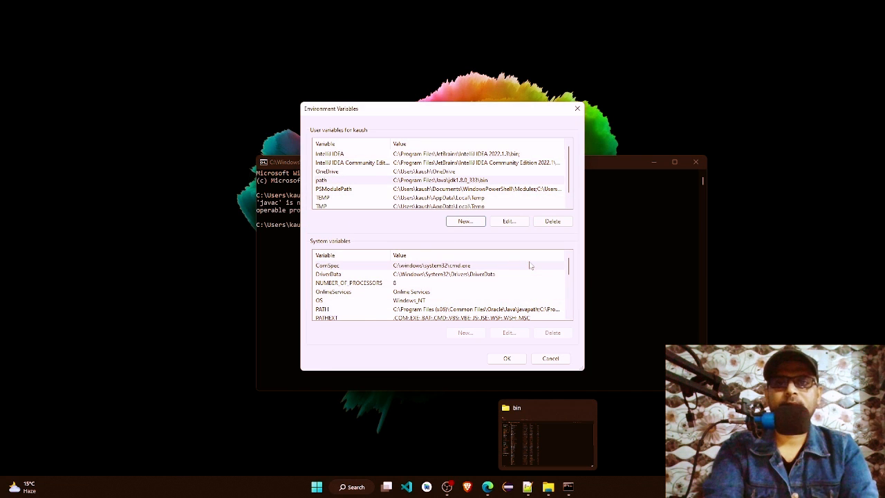
{"action": "left_click", "coordinate": [516, 357]}
Step: Close the old command prompt and open a fresh one in the Program folder from File Explorer with cmd
{"action": "left_click", "coordinate": [479, 262]}
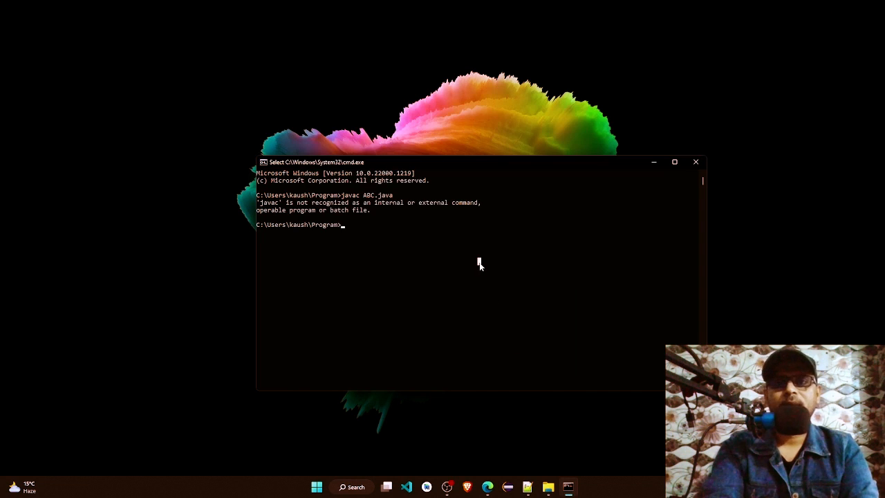
{"action": "left_click", "coordinate": [695, 164]}
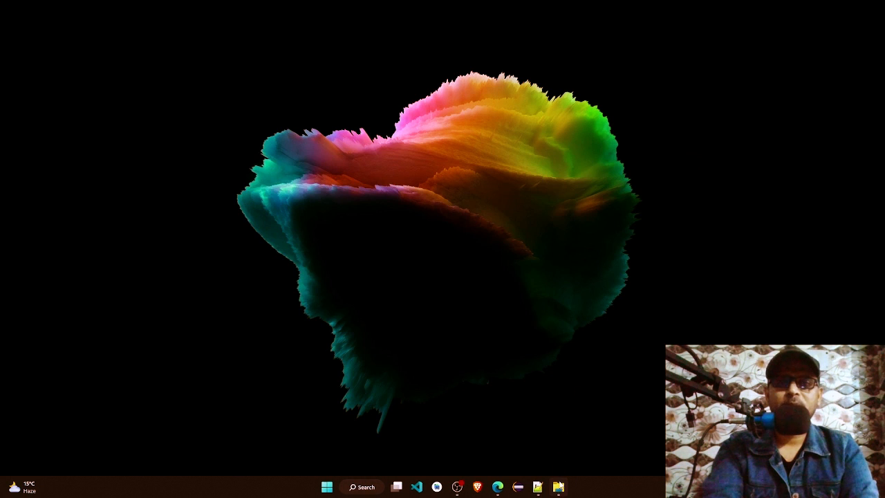
{"action": "left_click", "coordinate": [557, 487]}
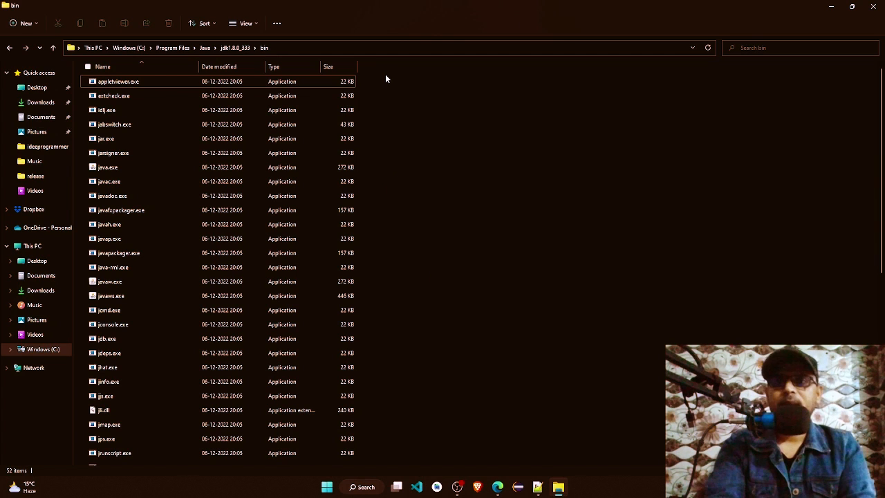
{"action": "left_click", "coordinate": [11, 48]}
{"action": "left_click", "coordinate": [11, 48]}
{"action": "left_click", "coordinate": [11, 48]}
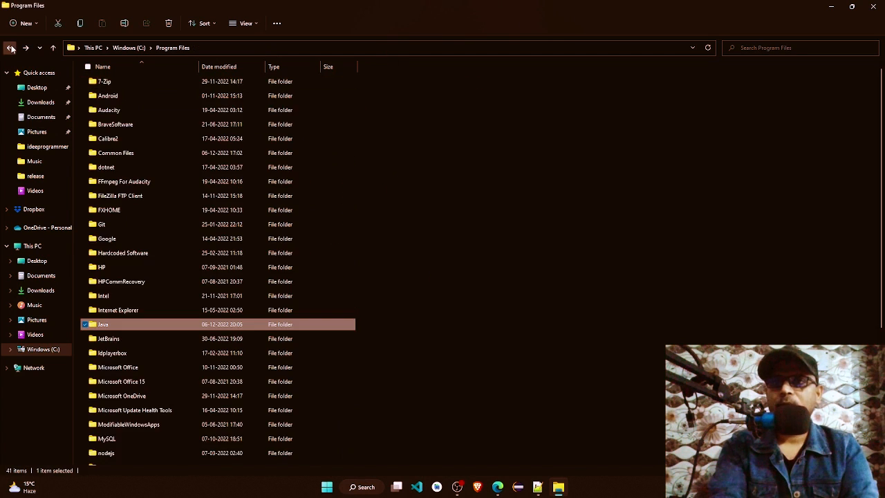
{"action": "left_click", "coordinate": [11, 48]}
{"action": "left_click", "coordinate": [11, 47]}
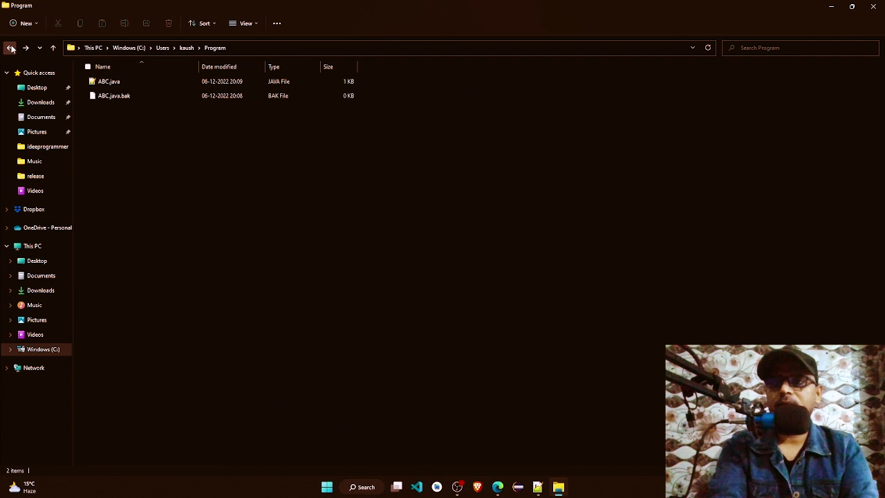
{"action": "left_click", "coordinate": [295, 50]}
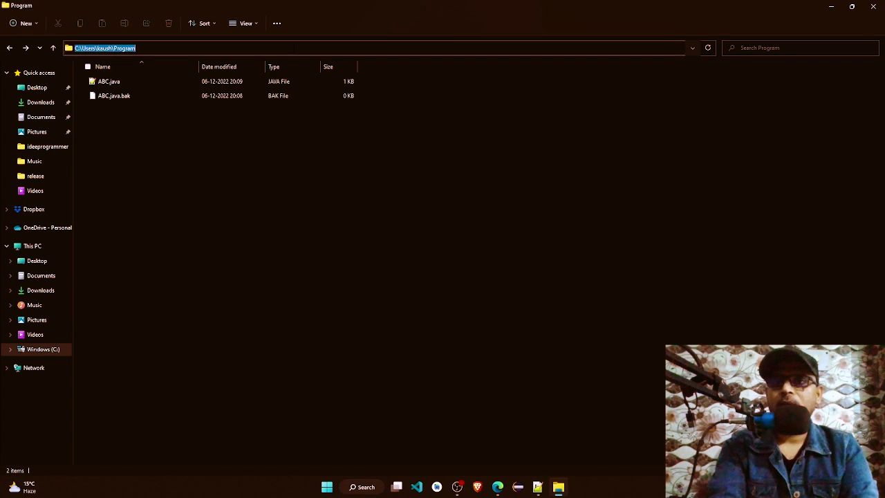
{"action": "type", "text": "cmd"}
{"action": "key", "text": "Return"}
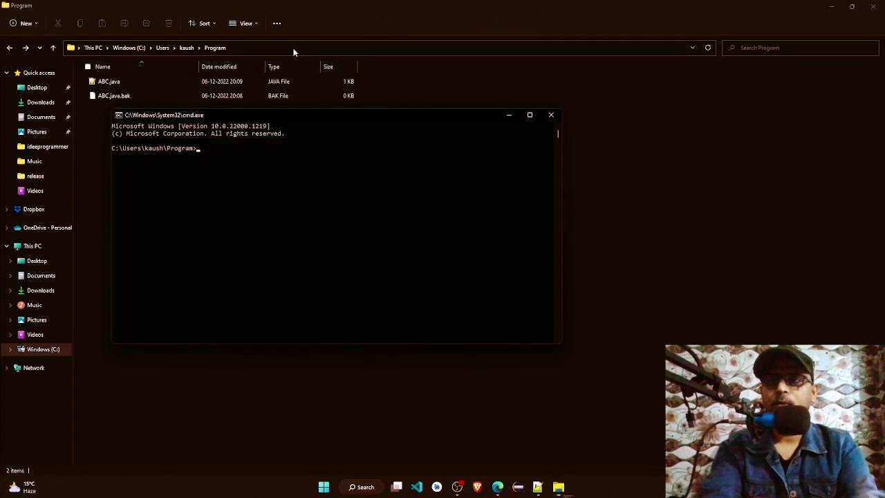
Step: Compile the program by running javac ABC.java in the new command prompt
{"action": "type", "text": "j"}
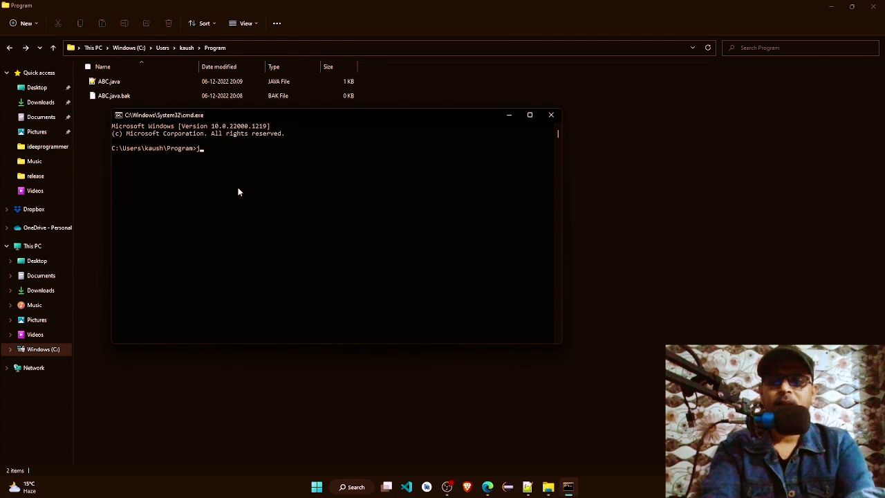
{"action": "type", "text": "avac AB"}
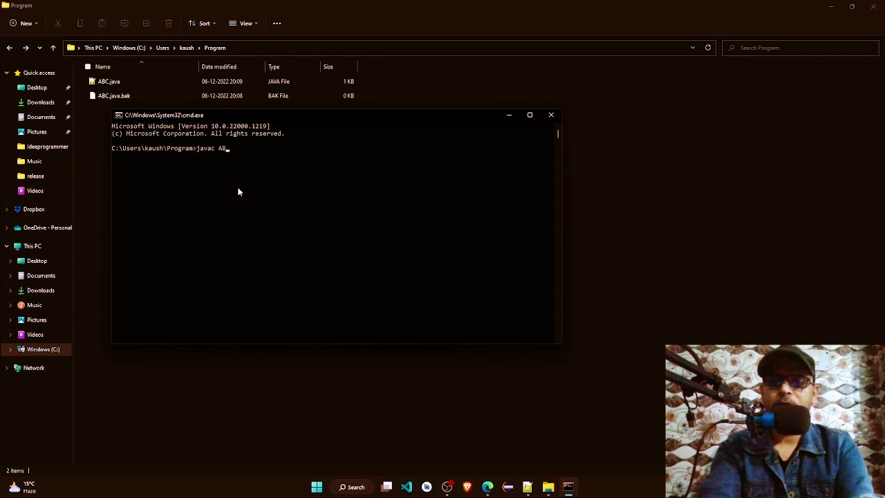
{"action": "type", "text": "C.java"}
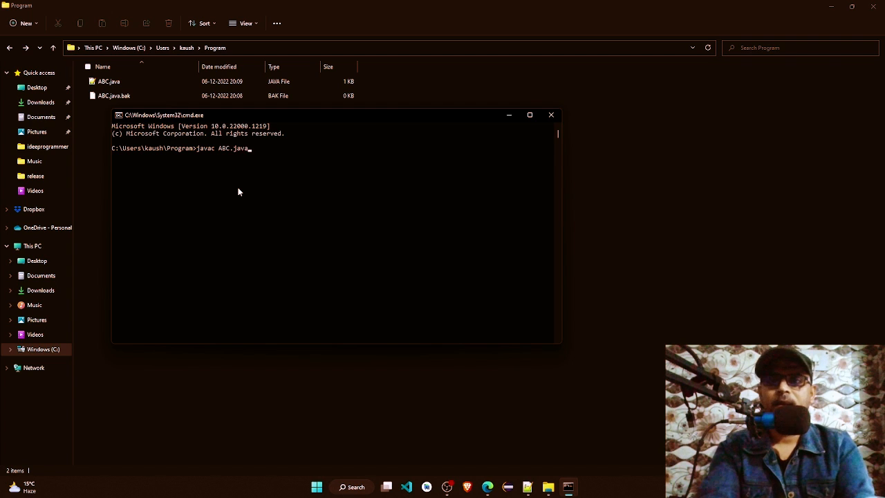
{"action": "key", "text": "Return"}
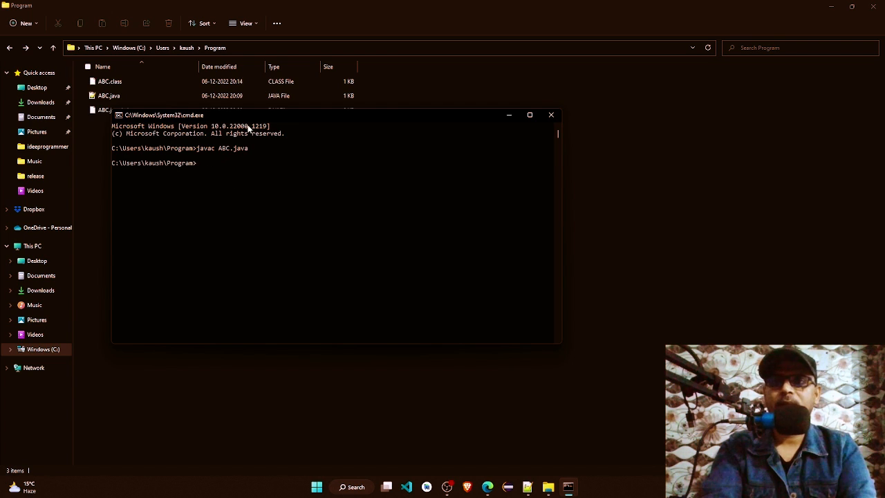
Step: Move the command prompt clear of the file list, run the compiled program with java ABC, and minimize the window
{"action": "left_click_drag", "start_coordinate": [279, 116], "coordinate": [482, 182]}
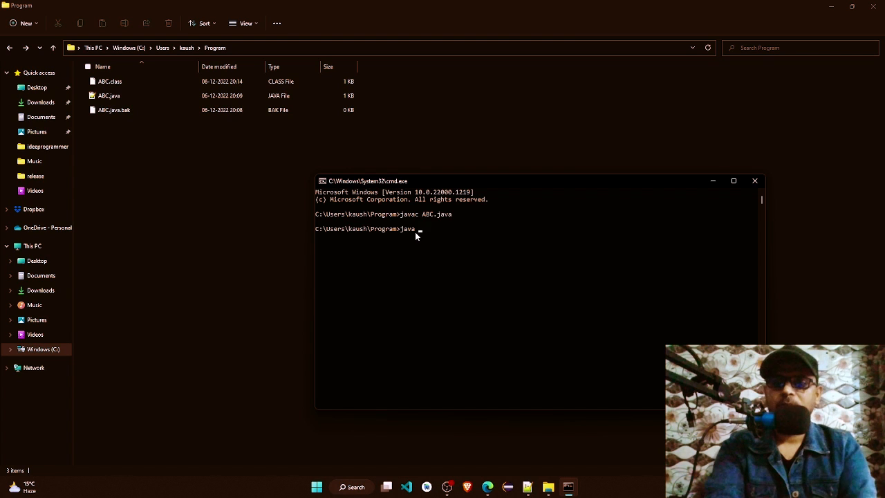
{"action": "key", "text": "Return"}
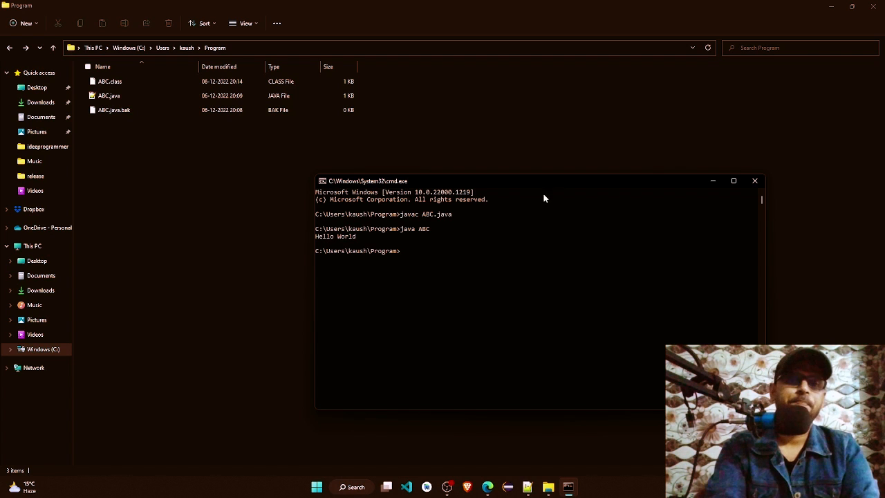
{"action": "left_click", "coordinate": [490, 253]}
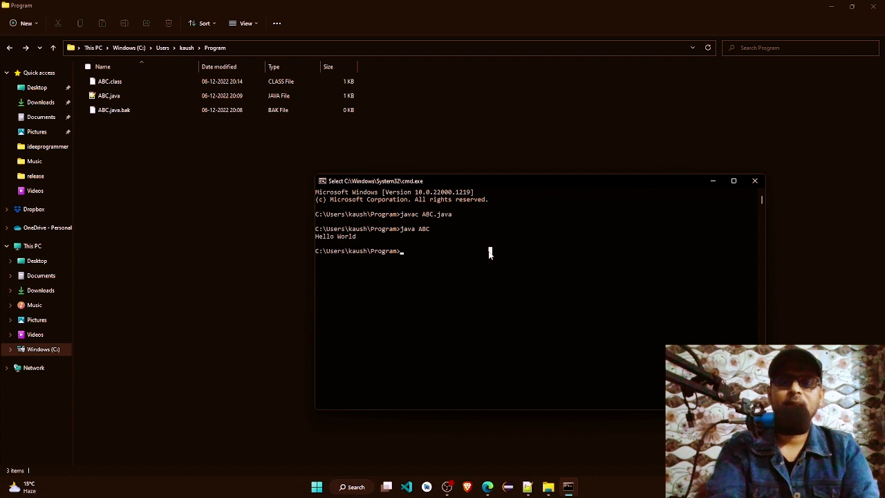
{"action": "left_click", "coordinate": [713, 181]}
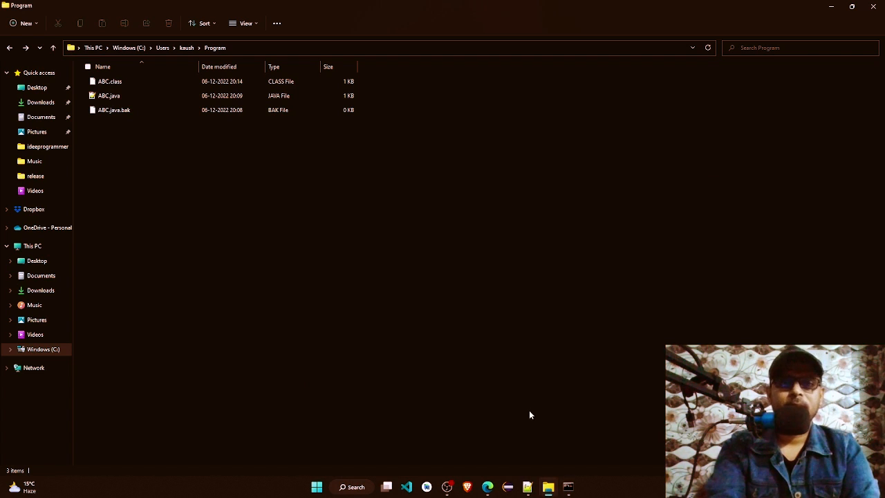
Step: Switch to the "new 4" notes in Notepad++ and remove the empty arrow line under the Install JDK section
{"action": "left_click", "coordinate": [487, 487]}
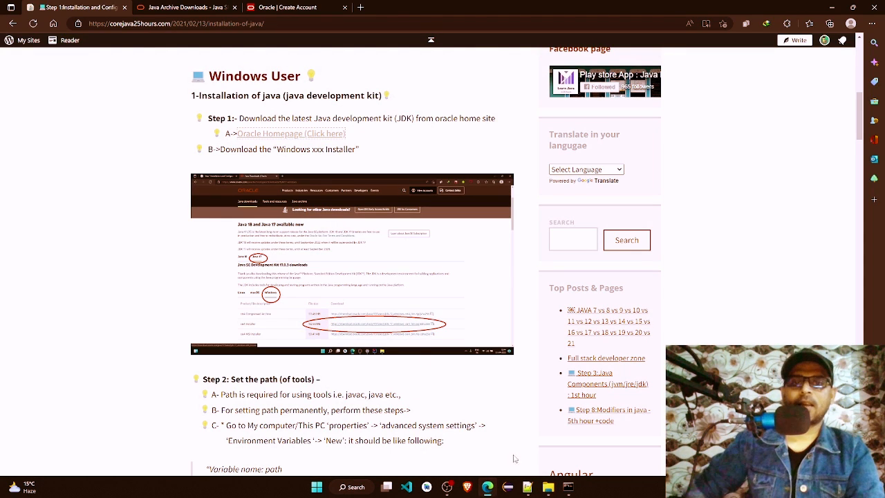
{"action": "left_click", "coordinate": [527, 487]}
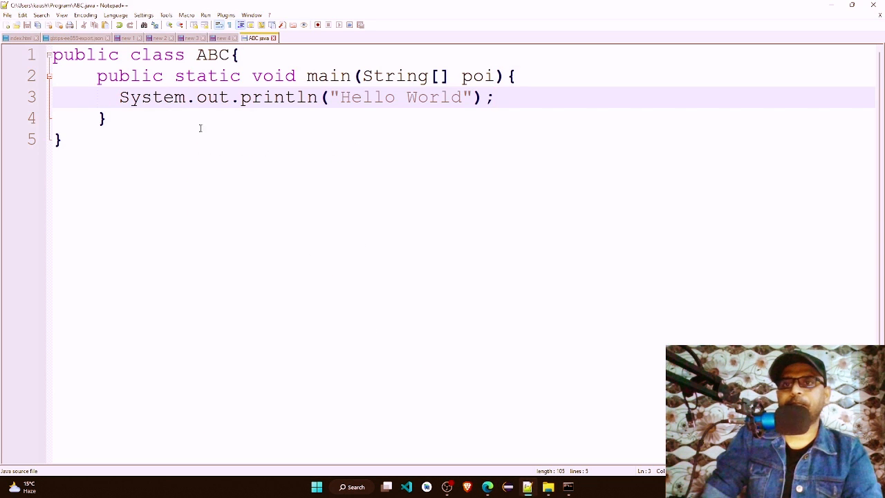
{"action": "left_click", "coordinate": [219, 38]}
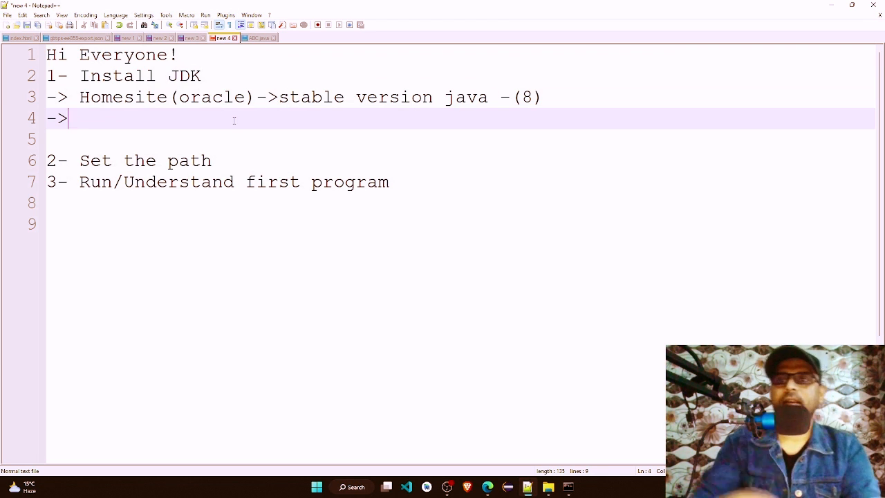
{"action": "key", "text": "BackSpace"}
{"action": "key", "text": "BackSpace"}
{"action": "key", "text": "BackSpace"}
{"action": "key", "text": "BackSpace"}
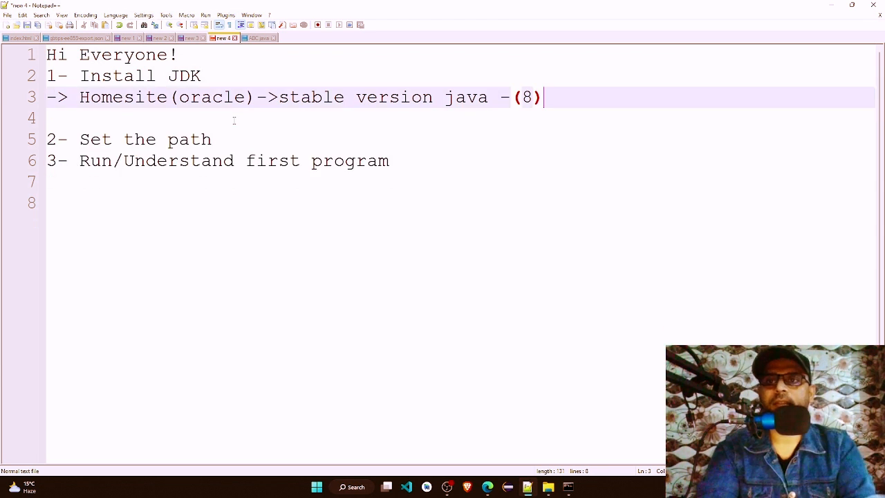
Step: Add the line "-> bin folder of jdk" beneath "2- Set the path" in the notes
{"action": "key", "text": "Down"}
{"action": "key", "text": "Down"}
{"action": "key", "text": "Return"}
{"action": "type", "text": "-> "}
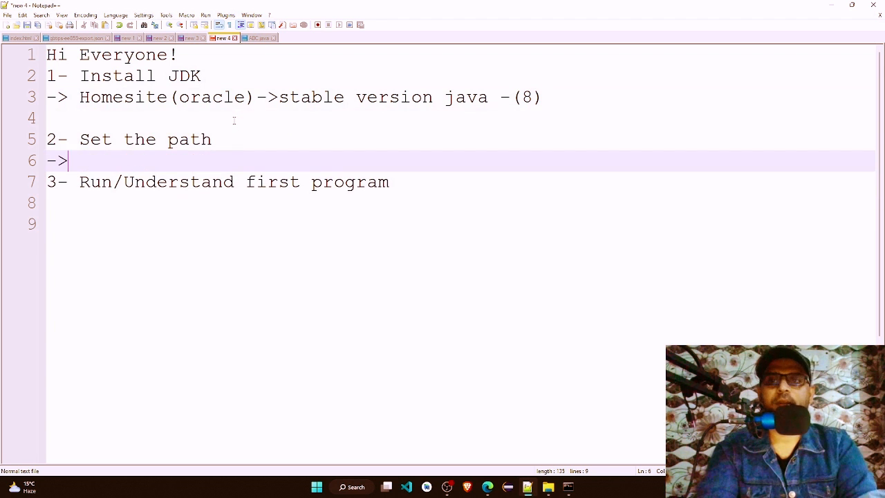
{"action": "type", "text": "bin folfe"}
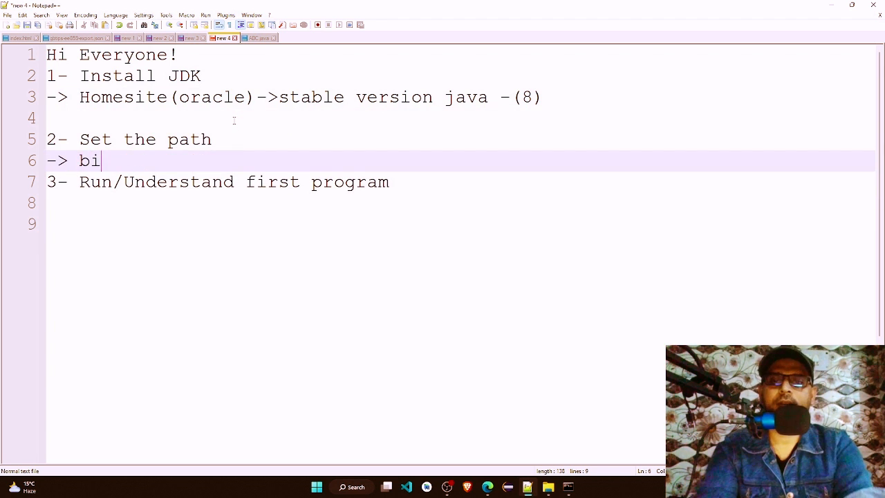
{"action": "key", "text": "BackSpace"}
{"action": "key", "text": "BackSpace"}
{"action": "key", "text": "BackSpace"}
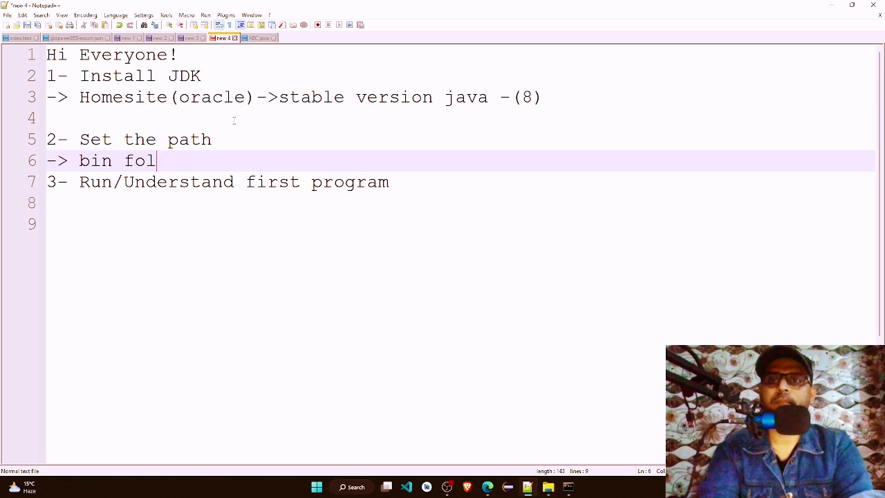
{"action": "type", "text": "der o"}
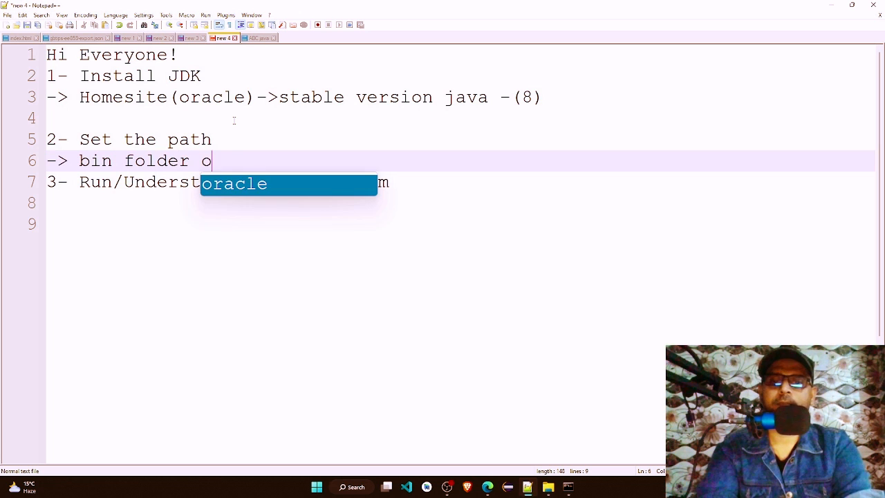
{"action": "type", "text": "f jdk-"}
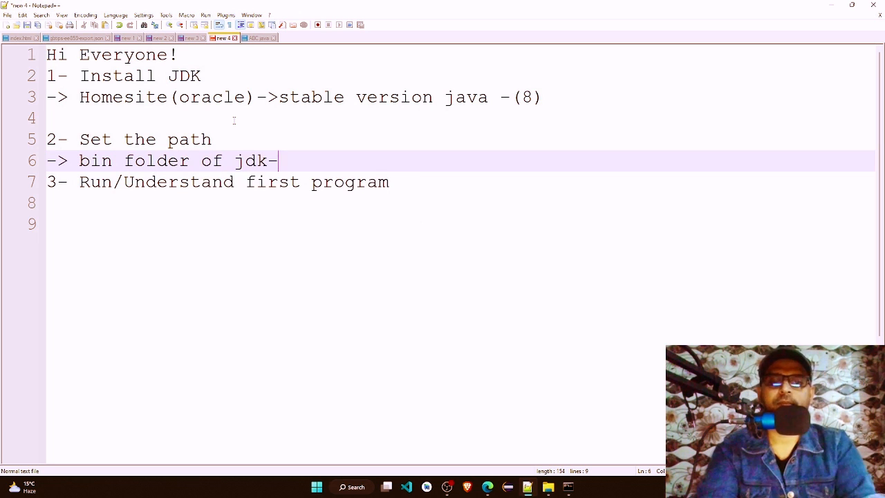
{"action": "type", "text": "> enviro"}
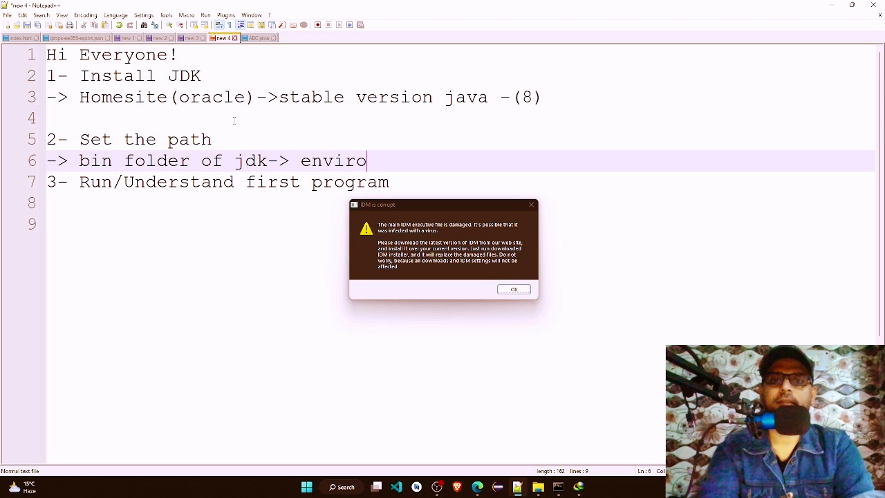
Step: Extend the bin folder line with "-> environment variable", dismissing the IDM warning that interrupts the note
{"action": "left_click", "coordinate": [532, 205]}
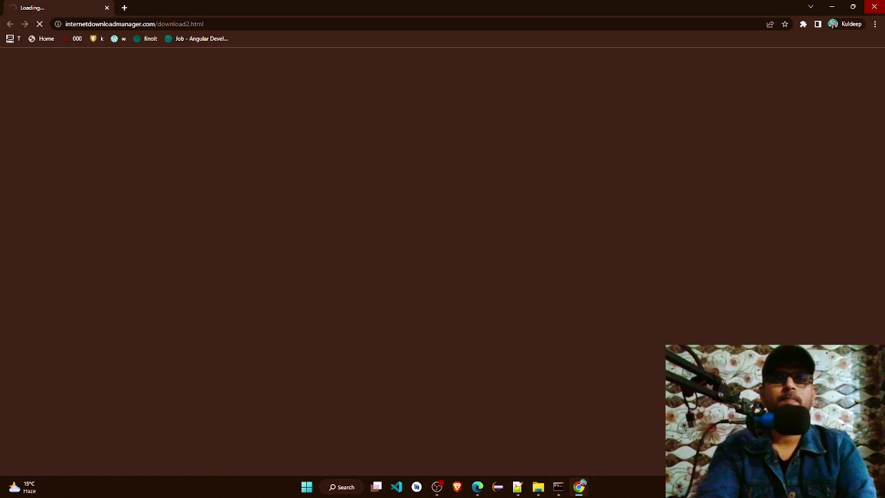
{"action": "left_click", "coordinate": [875, 6]}
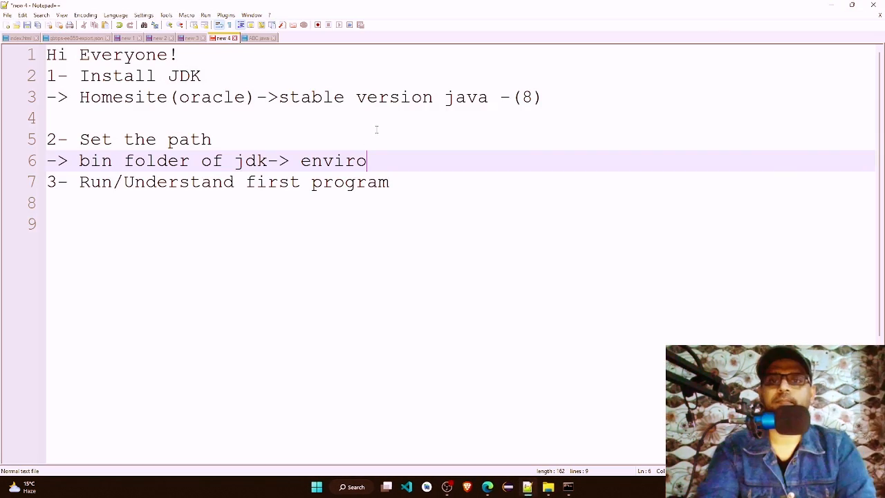
{"action": "type", "text": "nment va"}
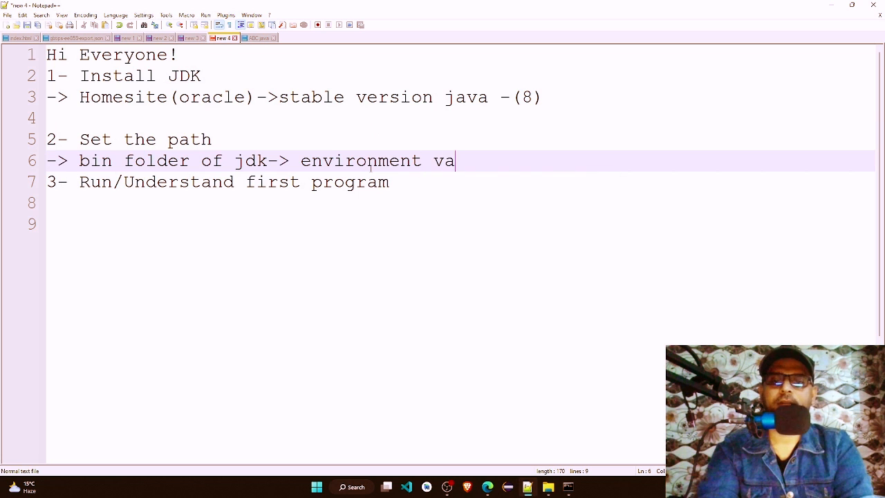
{"action": "type", "text": "riable"}
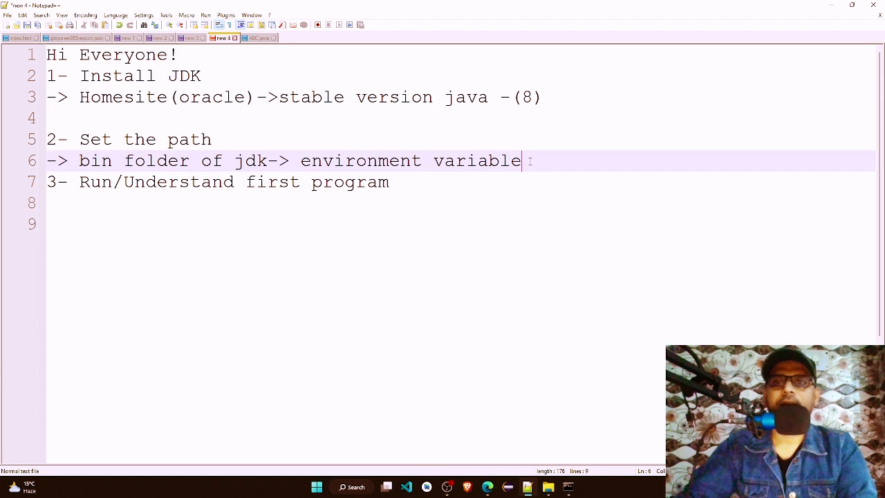
Step: Insert a blank line above section 3 and start a "->" line beneath "3- Run/Understand first program"
{"action": "key", "text": "Return"}
{"action": "left_click", "coordinate": [474, 204]}
{"action": "key", "text": "Return"}
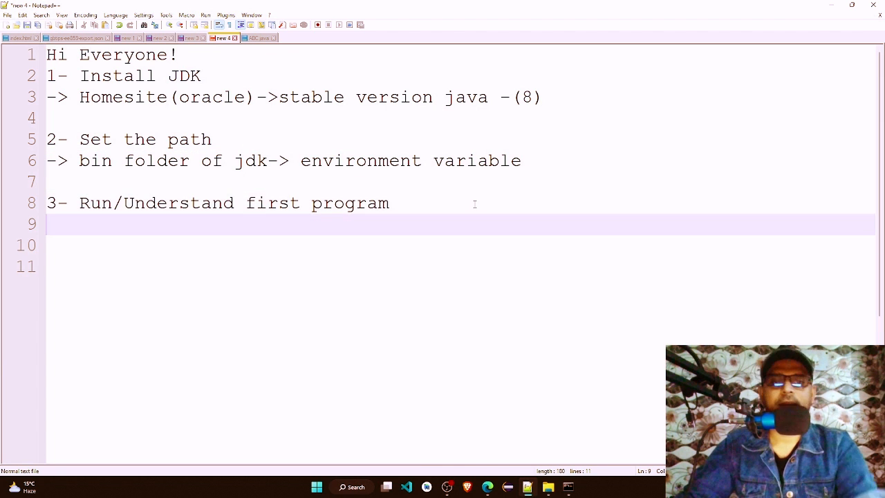
{"action": "type", "text": "-"}
{"action": "key", "text": "Return"}
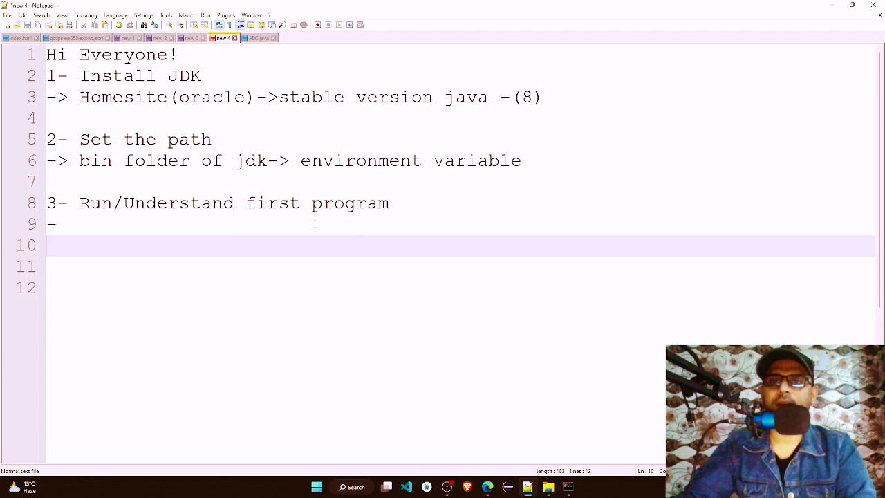
{"action": "left_click", "coordinate": [314, 221]}
{"action": "type", "text": ">"}
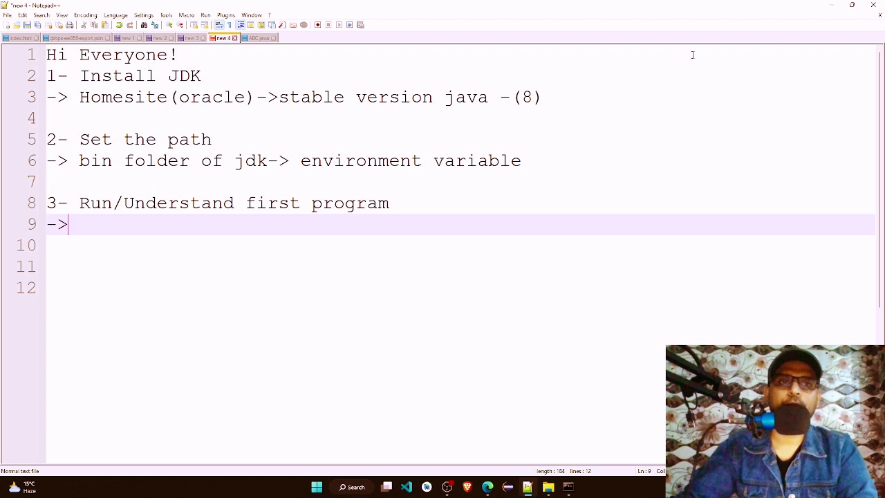
Step: Switch to the installation article in the browser and examine the FirstProg sample code and the filename rule in the First Java Program section
{"action": "left_click", "coordinate": [832, 5]}
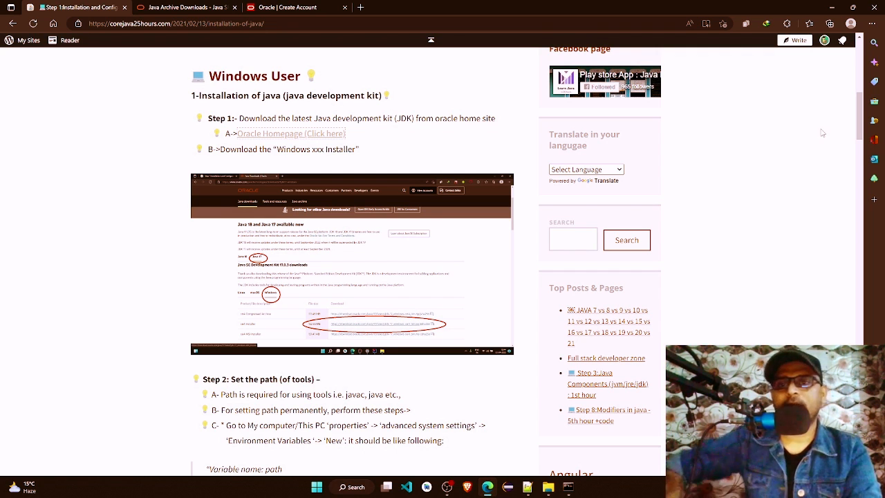
{"action": "left_click_drag", "start_coordinate": [861, 104], "coordinate": [852, 302]}
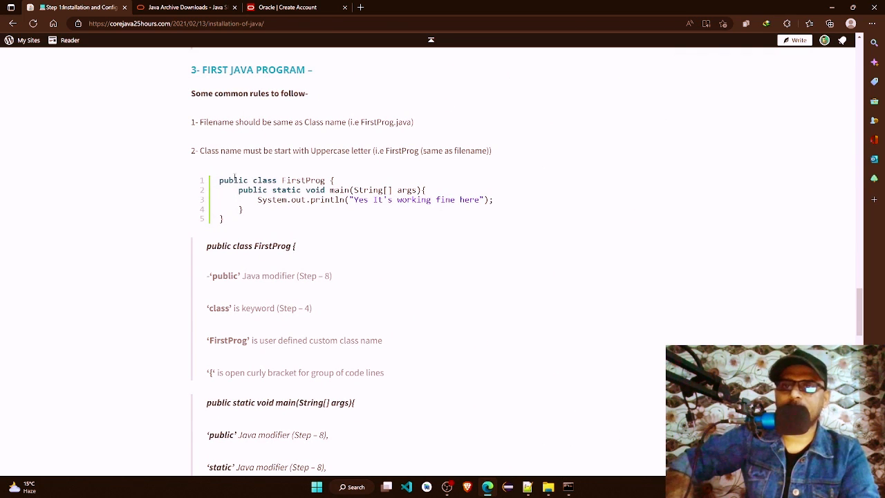
{"action": "left_click_drag", "start_coordinate": [218, 180], "coordinate": [224, 212]}
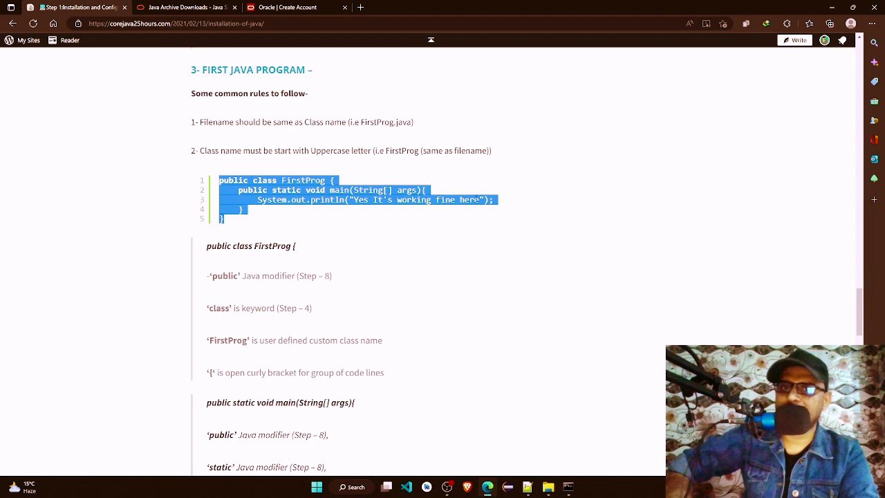
{"action": "left_click", "coordinate": [385, 190]}
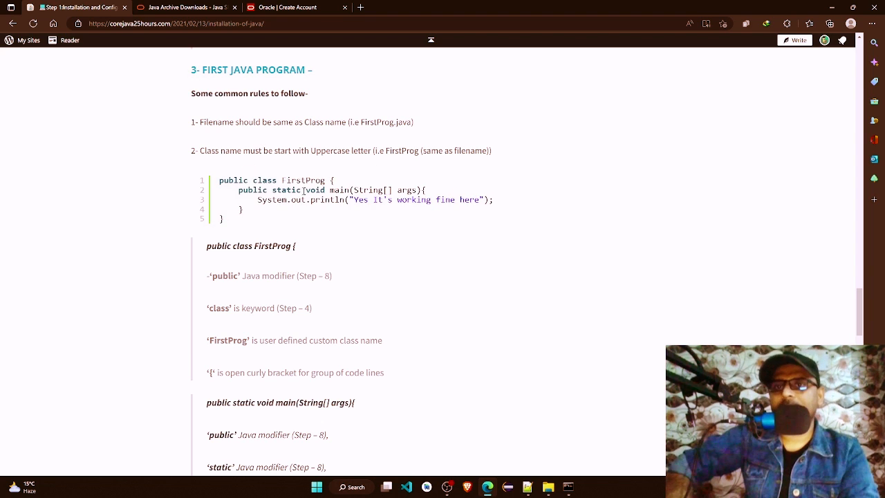
{"action": "left_click_drag", "start_coordinate": [200, 122], "coordinate": [413, 123]}
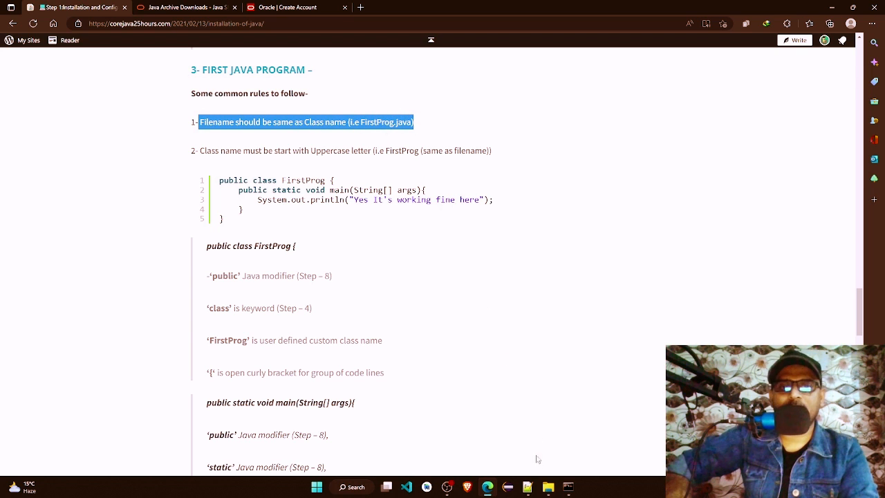
Step: Check the file names in the Program folder against the class name ABC in ABC.java in Notepad++
{"action": "left_click", "coordinate": [548, 486]}
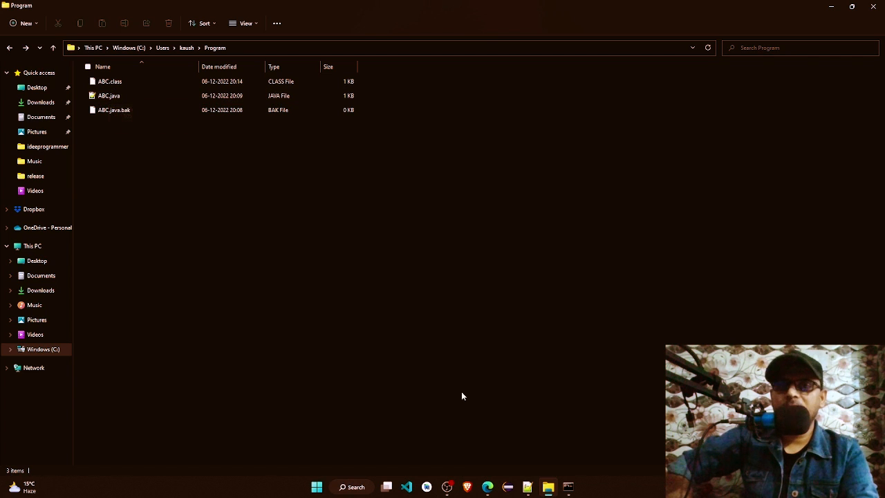
{"action": "left_click", "coordinate": [527, 486]}
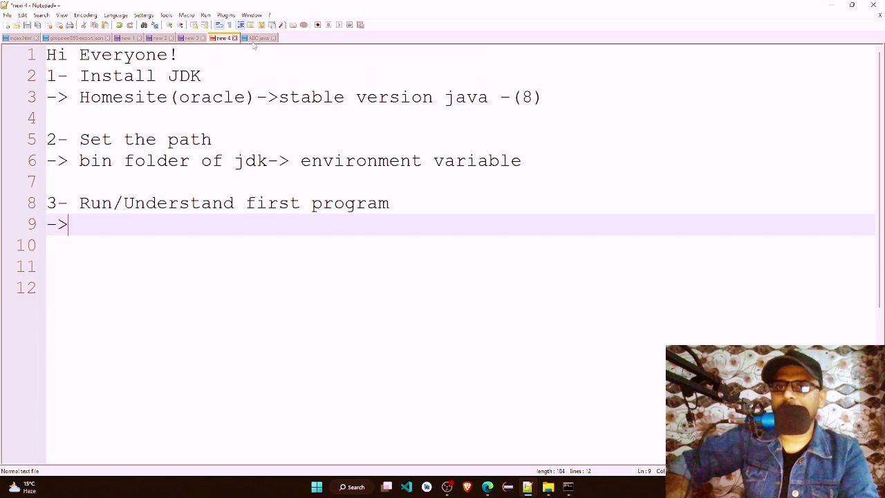
{"action": "left_click", "coordinate": [257, 38]}
{"action": "left_click_drag", "start_coordinate": [197, 56], "coordinate": [230, 55]}
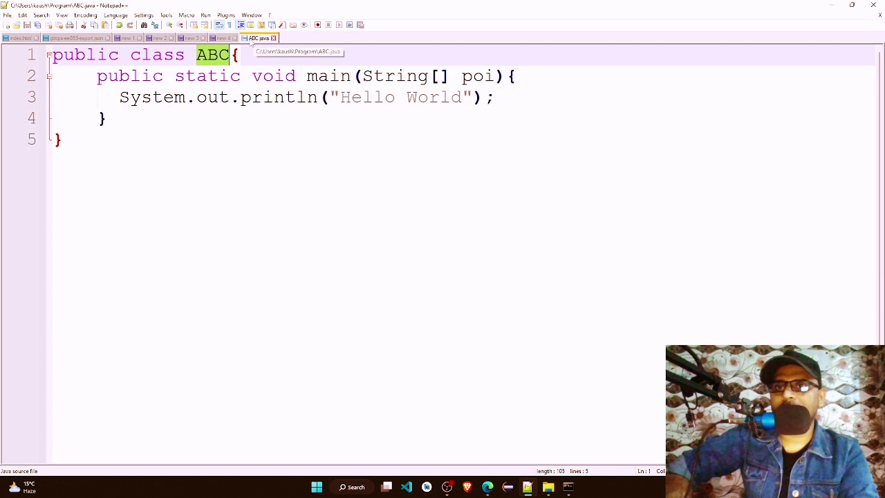
{"action": "left_click", "coordinate": [832, 5]}
Step: Review the naming rules in the browser article, then examine the uppercase first letter of class ABC in ABC.java
{"action": "left_click", "coordinate": [488, 487]}
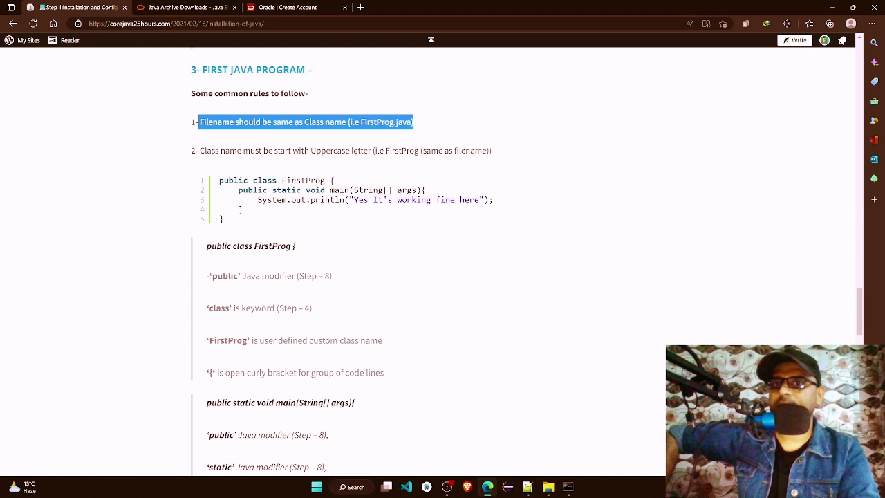
{"action": "left_click", "coordinate": [528, 487]}
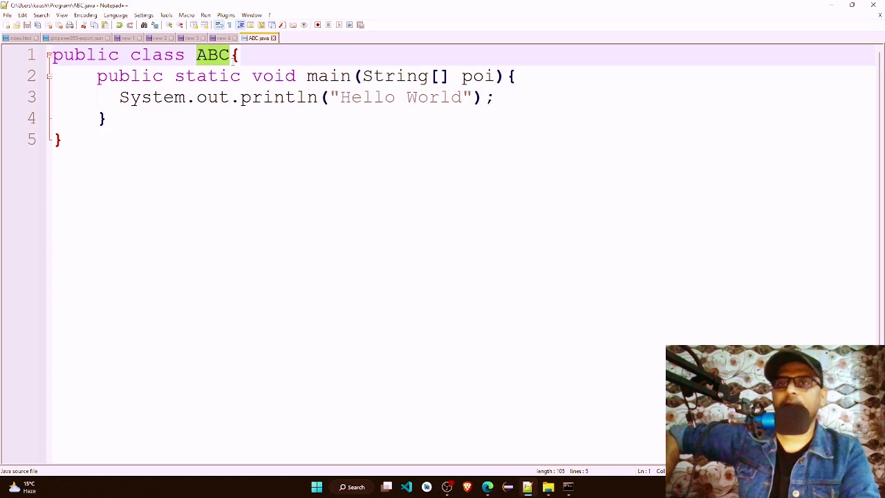
{"action": "left_click", "coordinate": [228, 55]}
{"action": "mouse_move", "coordinate": [208, 56]}
{"action": "left_mouse_down"}
{"action": "mouse_move", "coordinate": [229, 56]}
{"action": "mouse_move", "coordinate": [204, 60]}
{"action": "left_mouse_up"}
{"action": "left_click", "coordinate": [199, 57]}
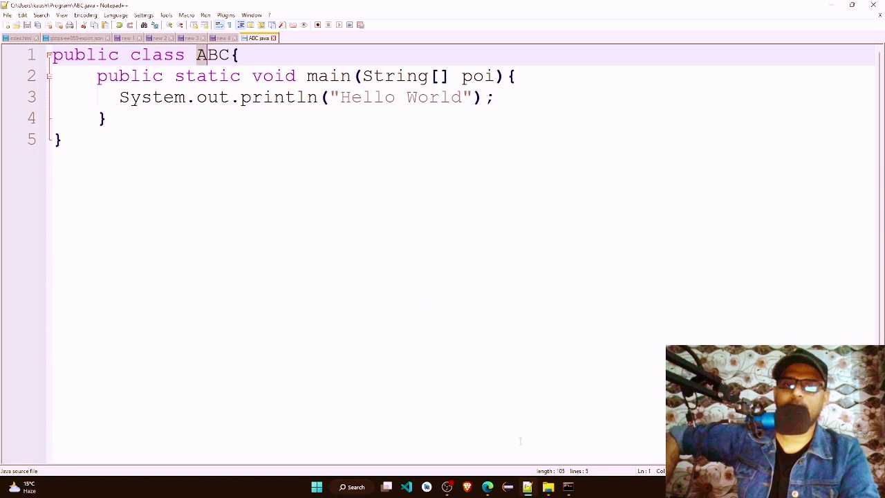
Step: Return to the browser article and examine the class and main method lines of FirstProg and the explanation of the class declaration
{"action": "left_click", "coordinate": [488, 486]}
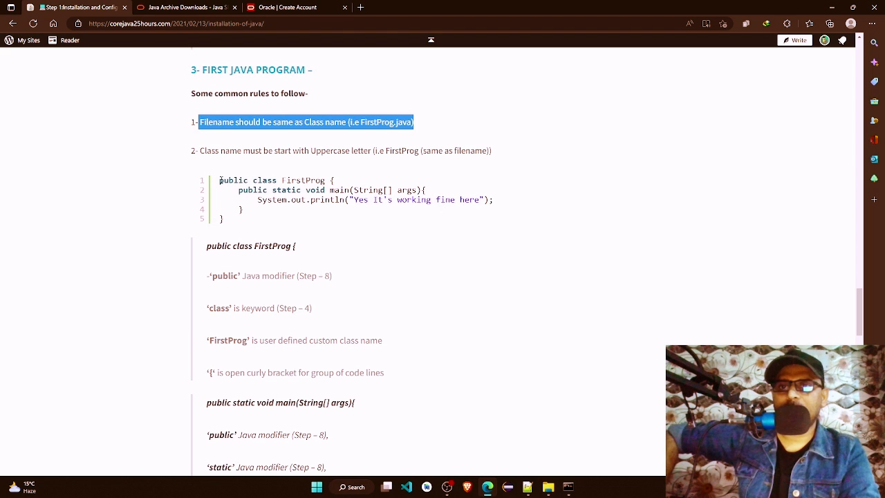
{"action": "left_click_drag", "start_coordinate": [220, 181], "coordinate": [336, 181]}
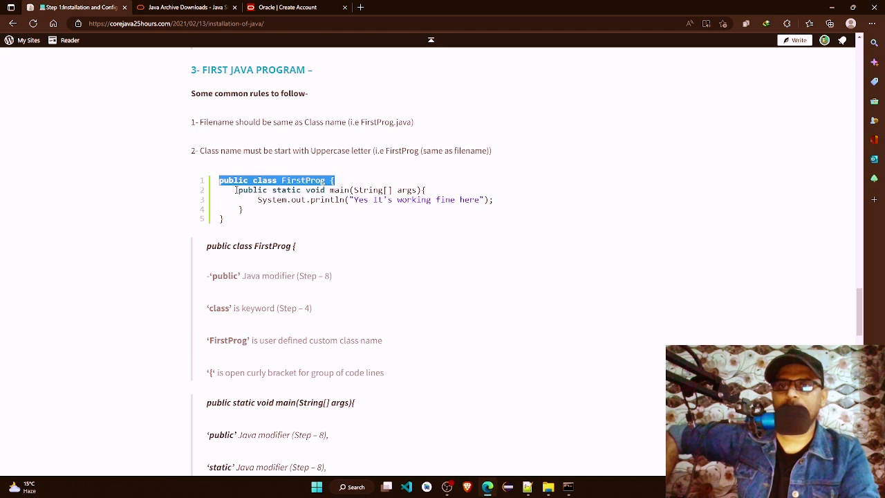
{"action": "left_click_drag", "start_coordinate": [235, 190], "coordinate": [427, 190]}
{"action": "left_click", "coordinate": [376, 256]}
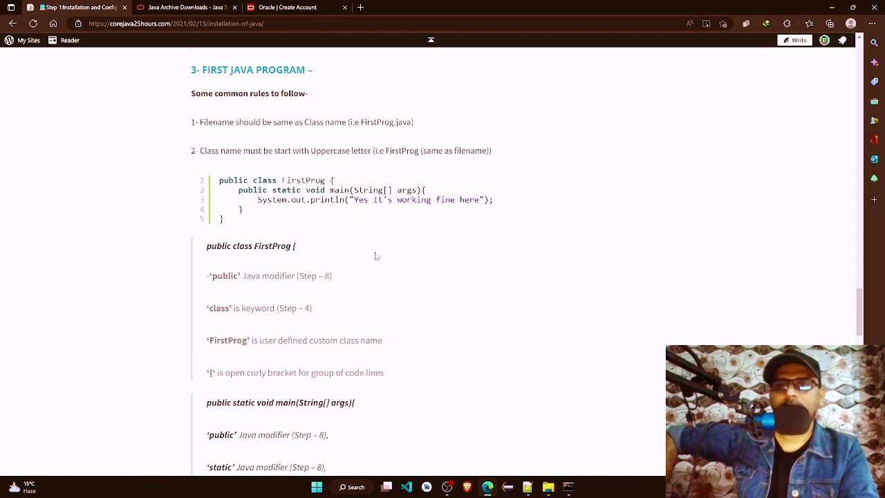
{"action": "scroll", "coordinate": [375, 256], "scroll_direction": "down", "scroll_amount": 5}
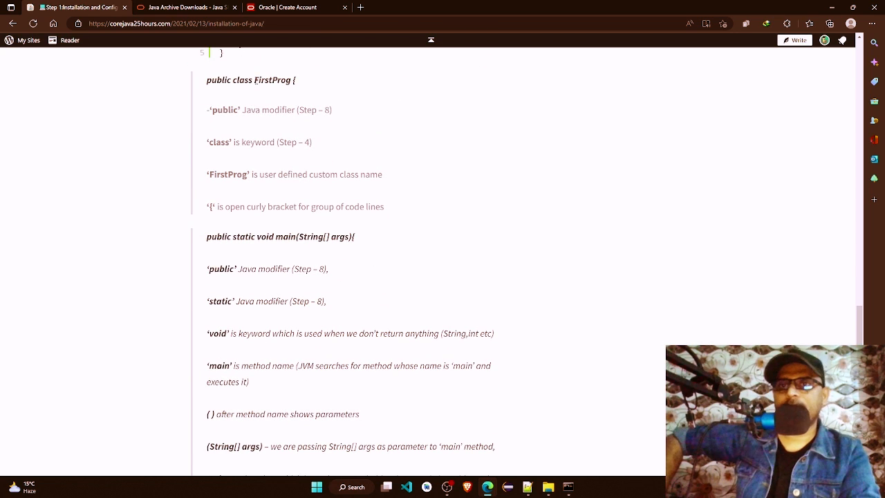
{"action": "left_click_drag", "start_coordinate": [254, 80], "coordinate": [290, 80]}
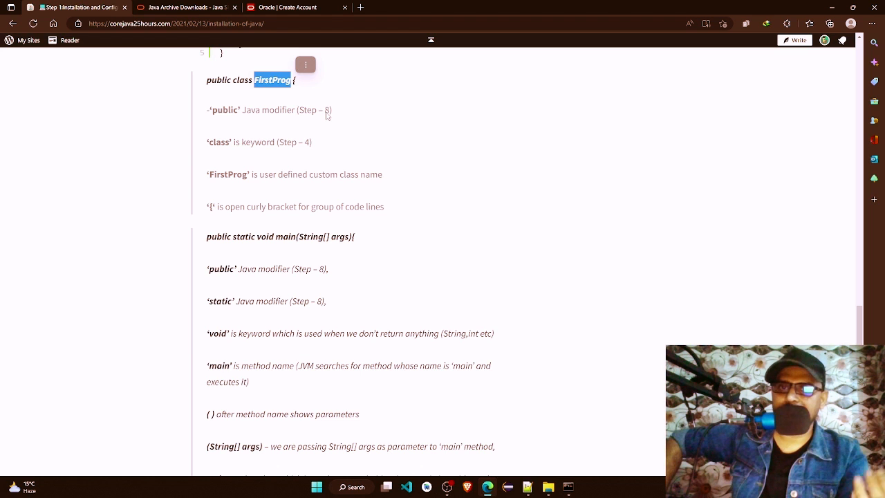
Step: Examine the class keyword and the FirstProg class name in the article's sample code
{"action": "scroll", "coordinate": [328, 116], "scroll_direction": "up", "scroll_amount": 2}
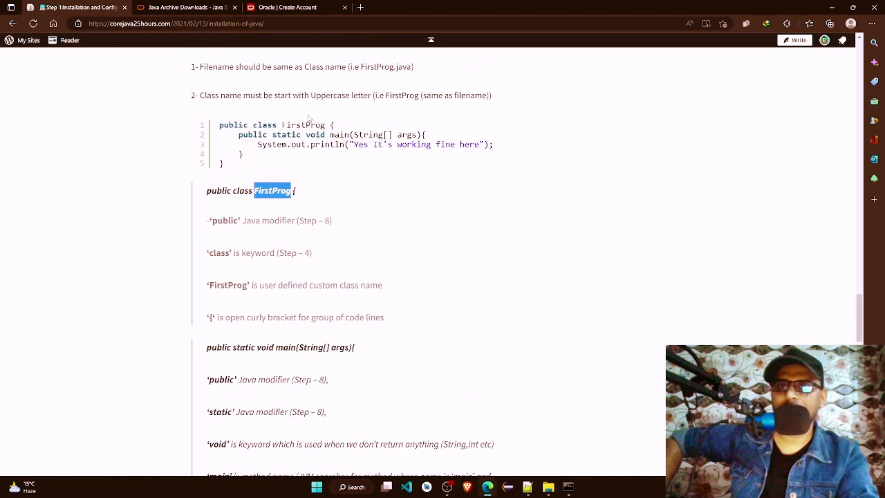
{"action": "left_click", "coordinate": [282, 126]}
{"action": "left_click_drag", "start_coordinate": [252, 125], "coordinate": [280, 125]}
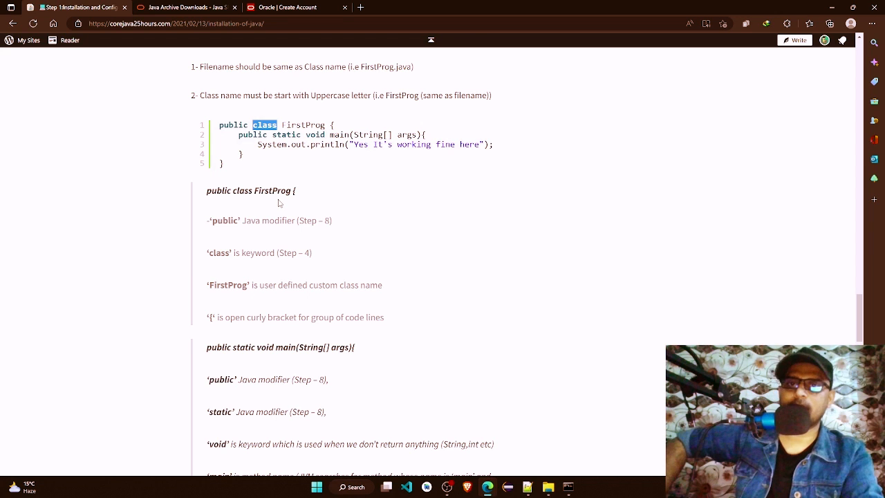
{"action": "left_click_drag", "start_coordinate": [282, 125], "coordinate": [324, 125]}
Step: Compare the class declaration in ABC.java in Notepad++ with the FirstProg sample in the browser article, ending on the article
{"action": "left_click", "coordinate": [529, 487]}
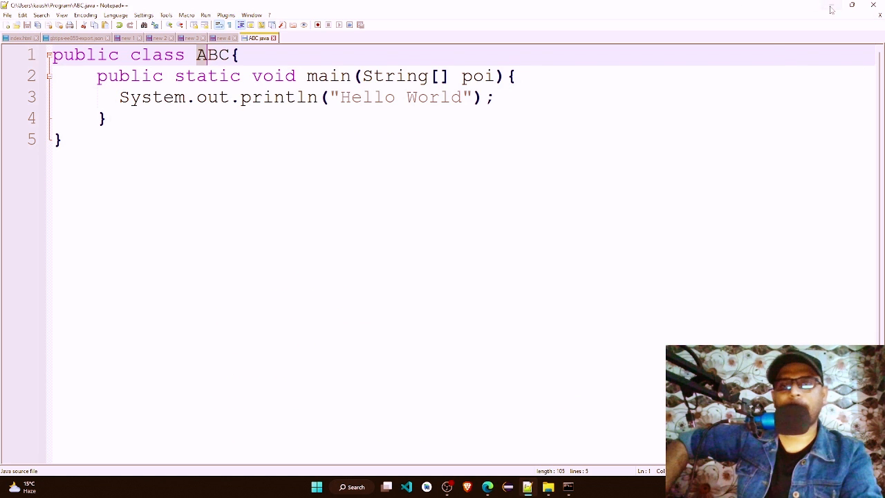
{"action": "key", "text": "alt+Tab"}
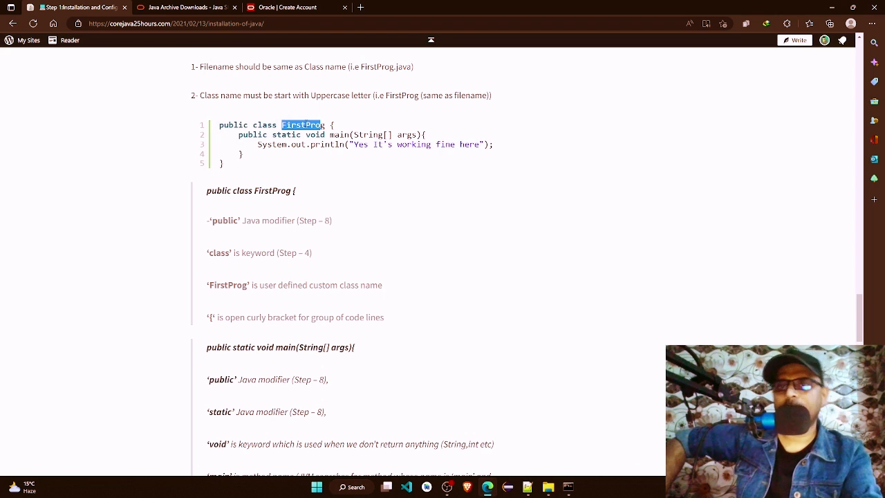
{"action": "key", "text": "alt+Tab"}
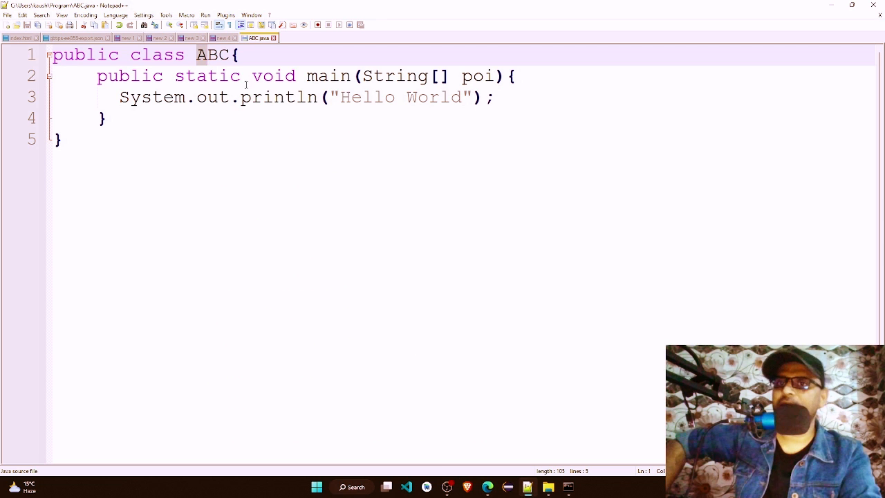
{"action": "left_click", "coordinate": [832, 7]}
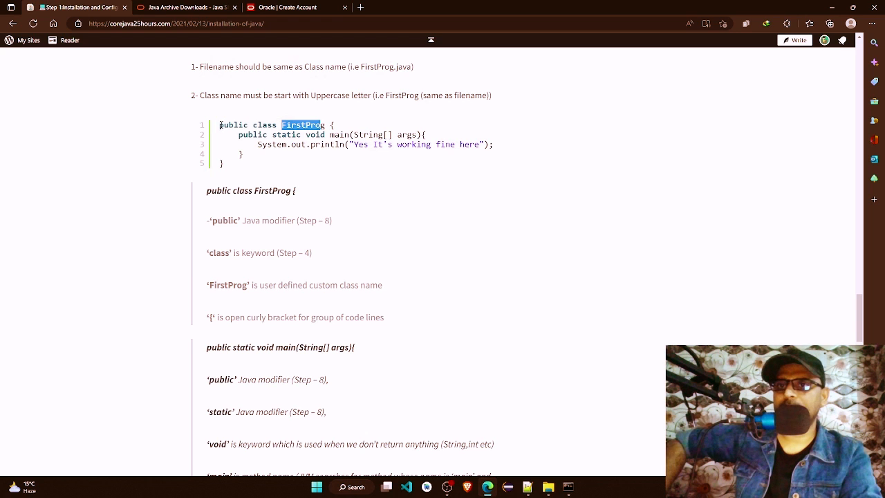
Step: Examine the class declaration of the FirstProg sample and the curly braces that open and close the class body
{"action": "left_click_drag", "start_coordinate": [219, 126], "coordinate": [277, 127]}
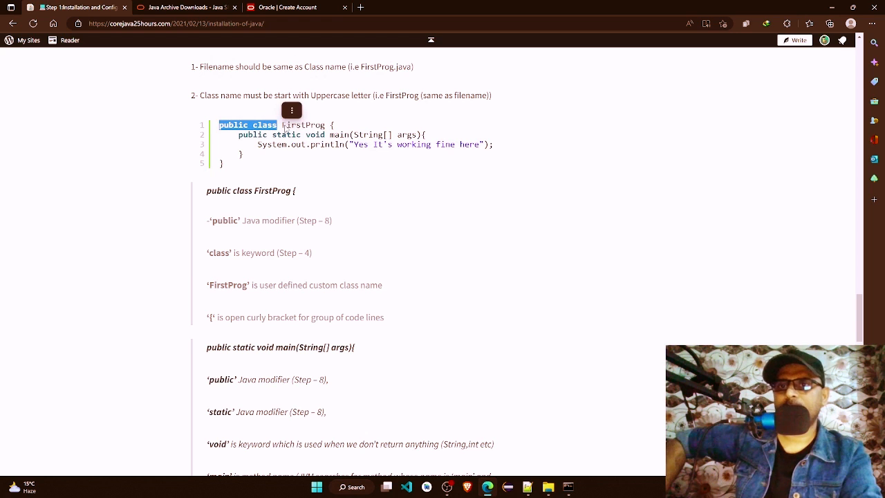
{"action": "double_click", "coordinate": [289, 128]}
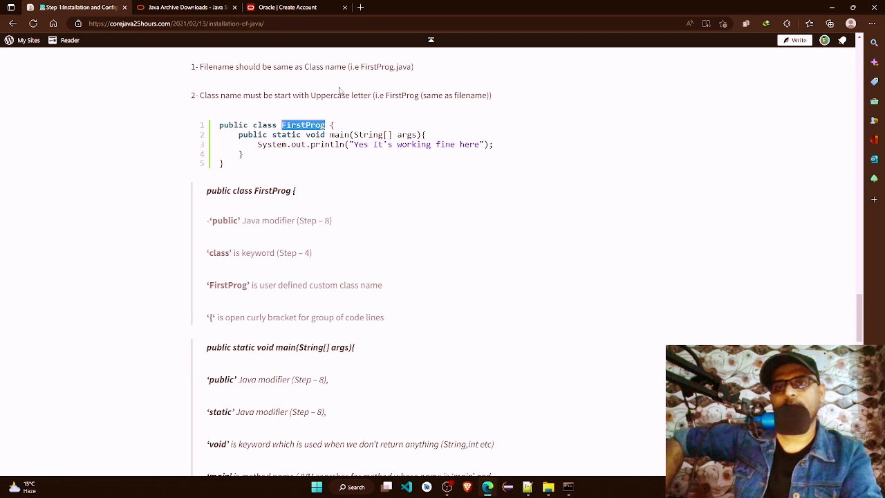
{"action": "left_click", "coordinate": [333, 125]}
{"action": "double_click", "coordinate": [332, 125]}
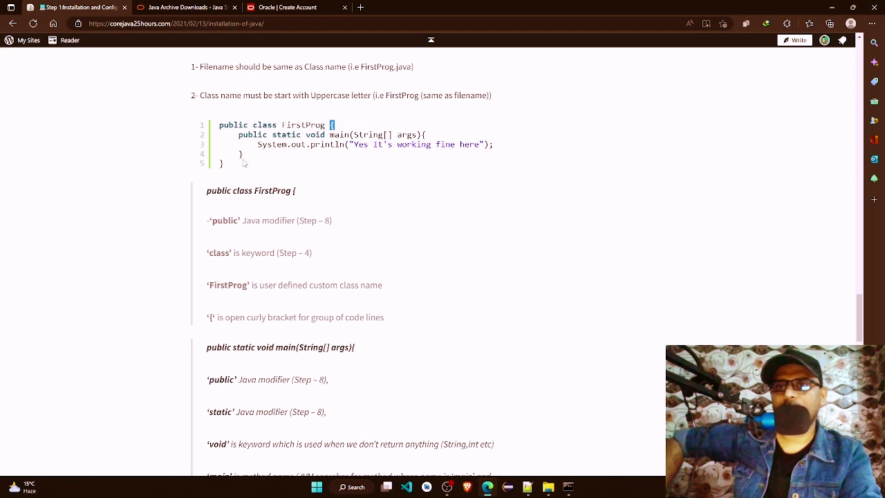
{"action": "left_click_drag", "start_coordinate": [222, 165], "coordinate": [218, 168]}
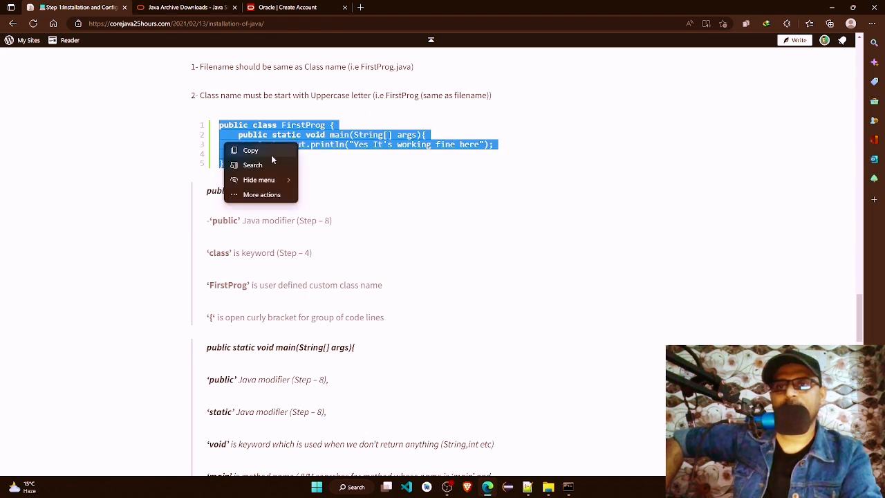
{"action": "left_click", "coordinate": [293, 137]}
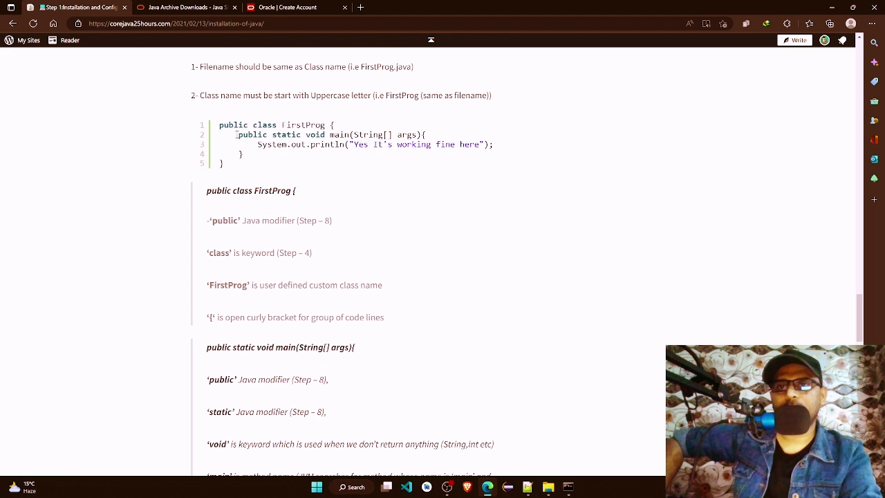
Step: Examine the main method block inside the FirstProg sample, including its String[] args parameter and System.out.println statement
{"action": "left_click_drag", "start_coordinate": [235, 135], "coordinate": [251, 159]}
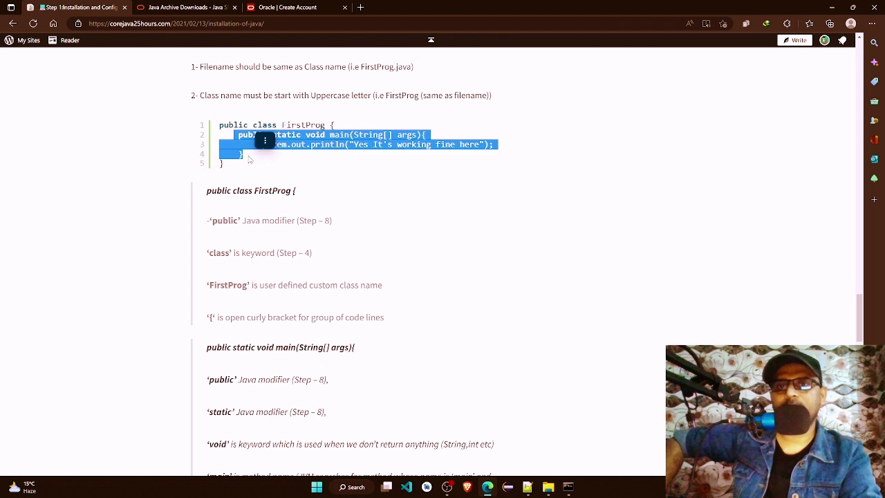
{"action": "left_click", "coordinate": [346, 129]}
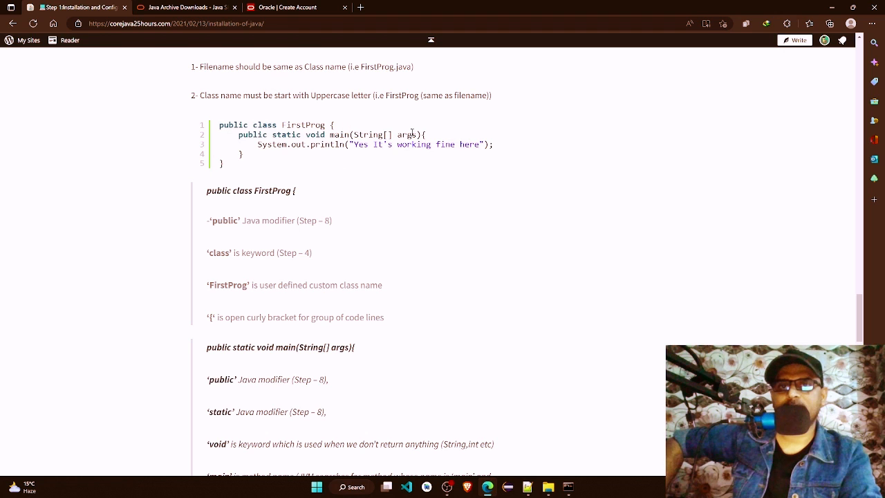
{"action": "left_click_drag", "start_coordinate": [330, 131], "coordinate": [424, 135]}
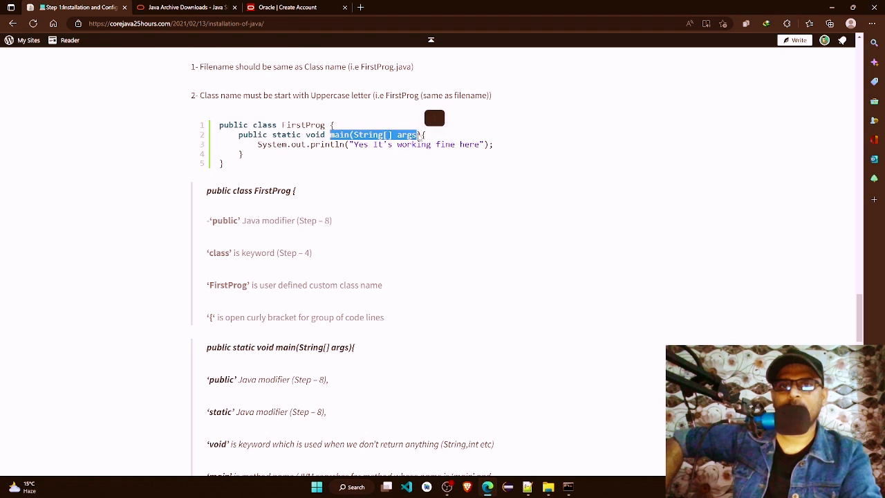
{"action": "left_click", "coordinate": [418, 141]}
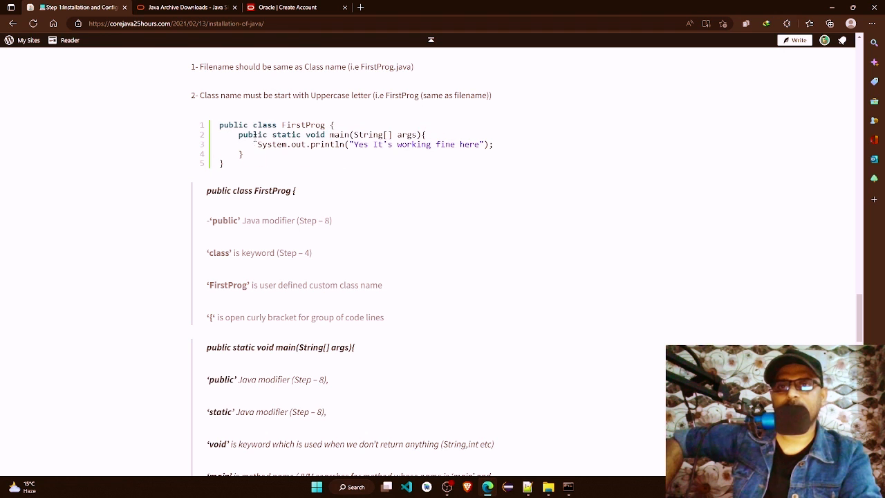
{"action": "left_click_drag", "start_coordinate": [257, 144], "coordinate": [502, 147]}
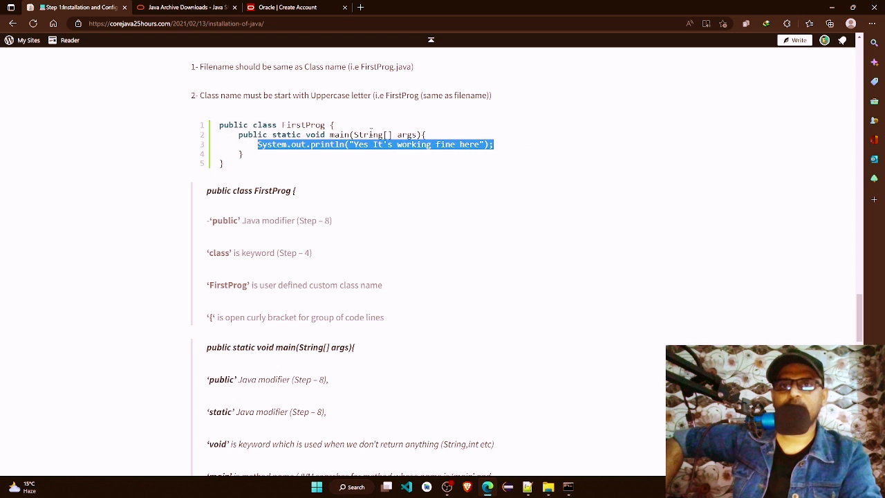
{"action": "left_click", "coordinate": [344, 129]}
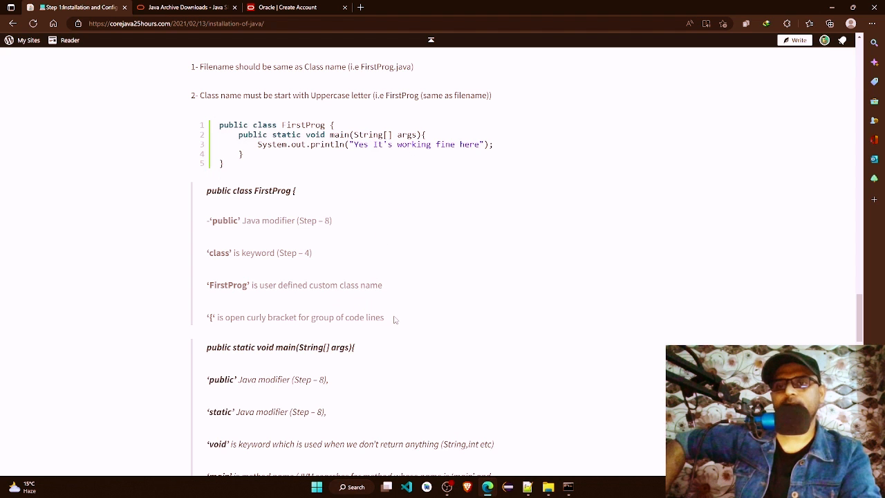
Step: Read the article's explanation of the main method line, focusing on the 'static' Java modifier entry
{"action": "scroll", "coordinate": [395, 319], "scroll_direction": "down", "scroll_amount": 1}
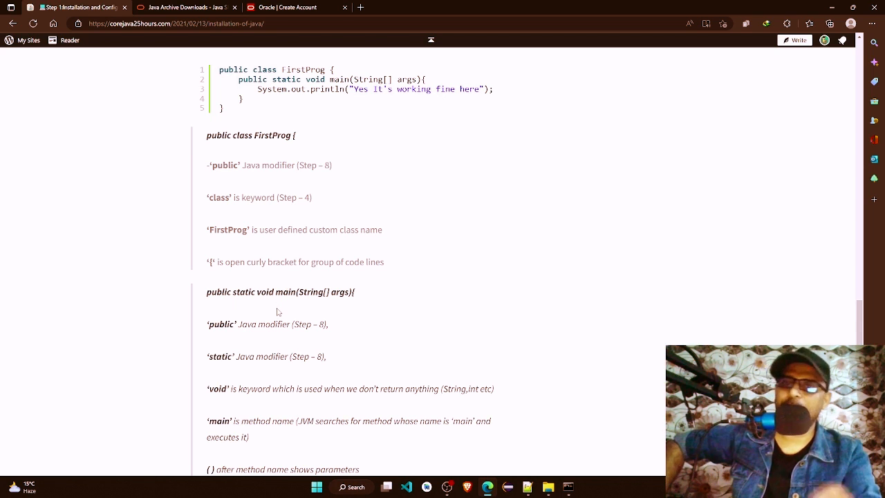
{"action": "scroll", "coordinate": [307, 319], "scroll_direction": "down", "scroll_amount": 1}
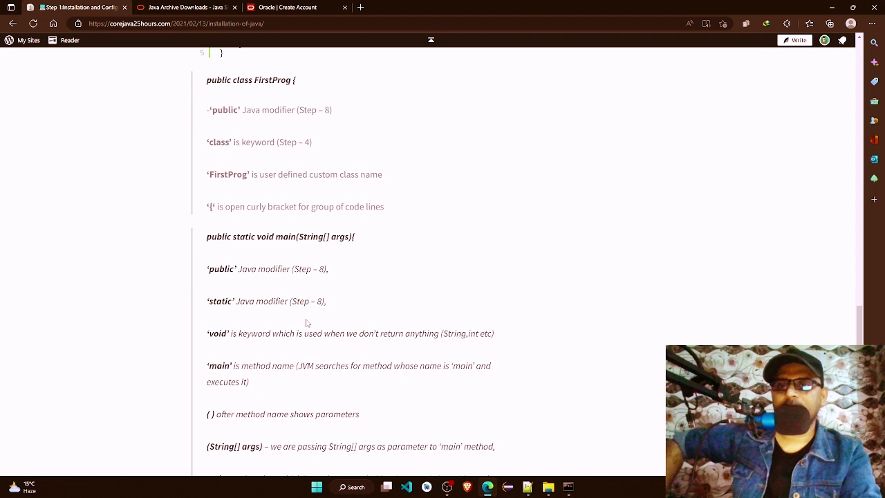
{"action": "left_click_drag", "start_coordinate": [236, 302], "coordinate": [334, 304]}
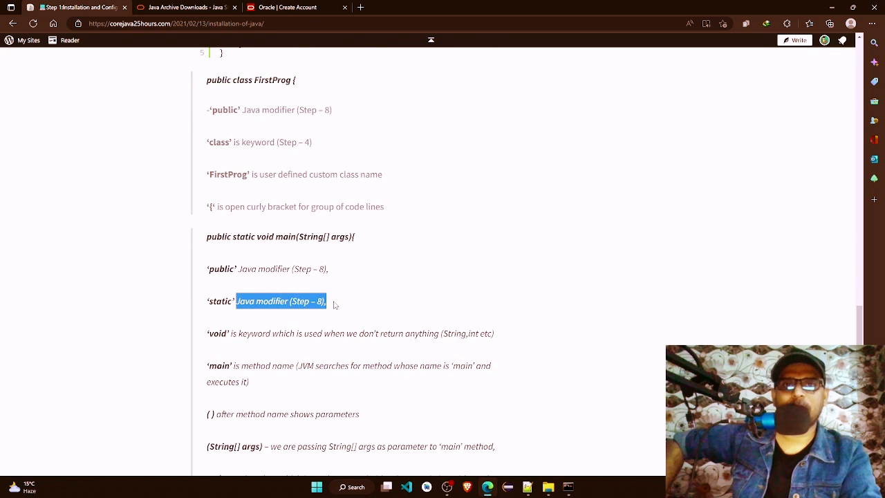
{"action": "left_click", "coordinate": [238, 305]}
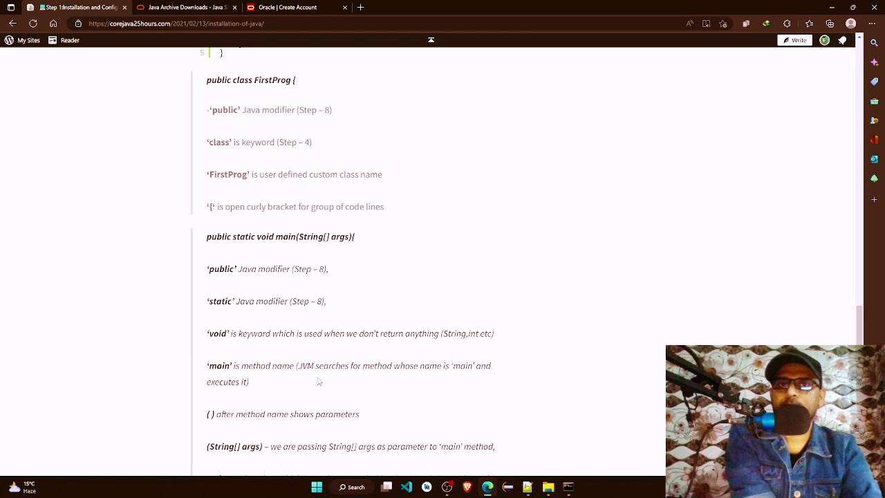
Step: Switch to ABC.java in Notepad++ and examine the class body and the main method name in its declaration
{"action": "left_click", "coordinate": [527, 487]}
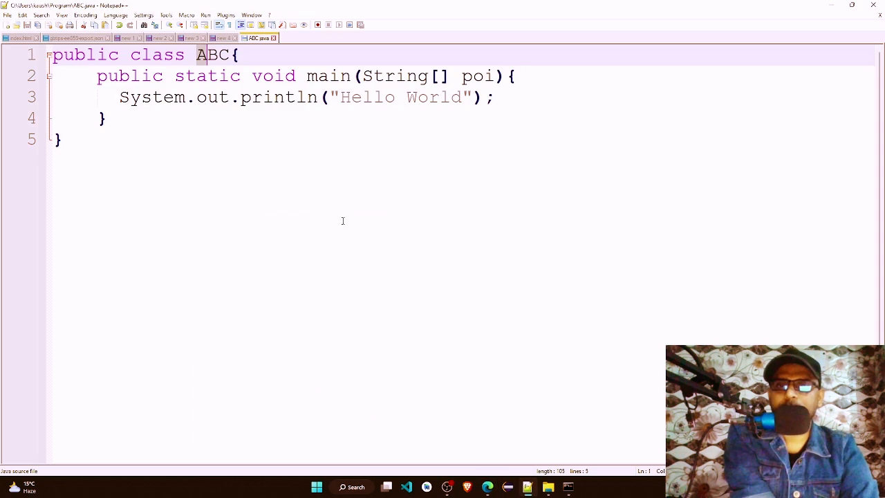
{"action": "left_click", "coordinate": [229, 76]}
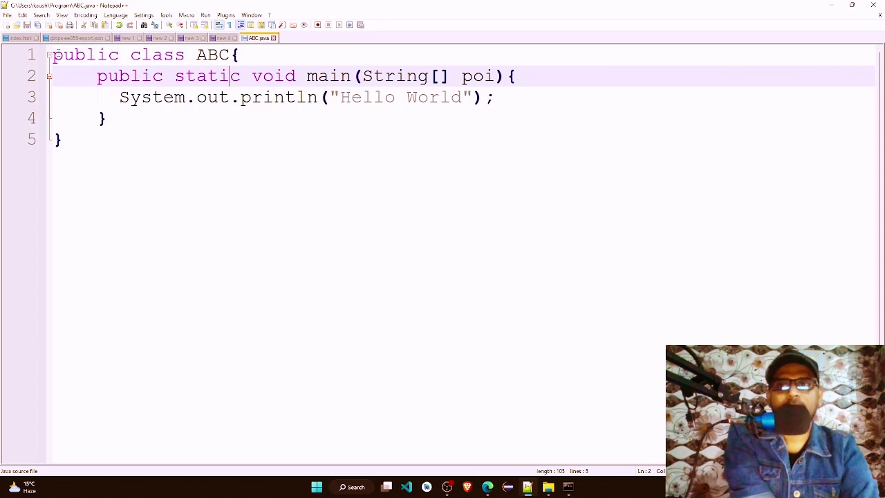
{"action": "left_click", "coordinate": [58, 57]}
{"action": "left_click_drag", "start_coordinate": [58, 57], "coordinate": [101, 119]}
{"action": "left_click", "coordinate": [152, 76]}
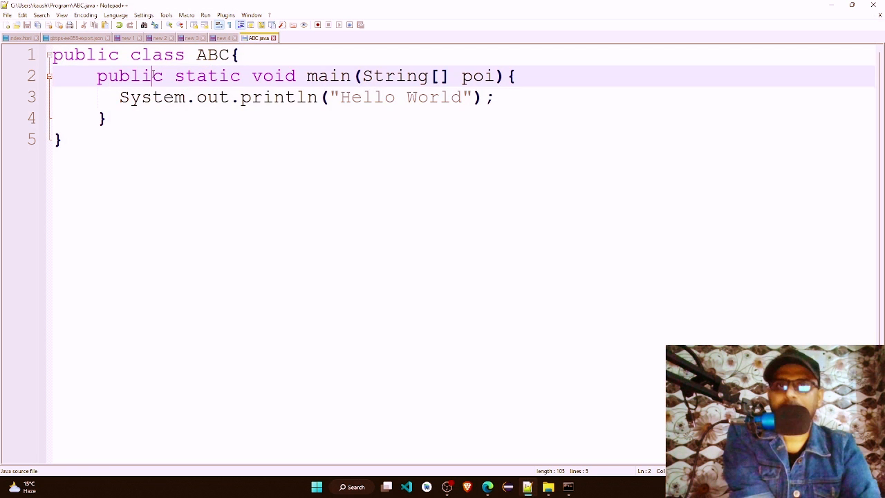
{"action": "left_click", "coordinate": [308, 76]}
{"action": "double_click", "coordinate": [311, 76]}
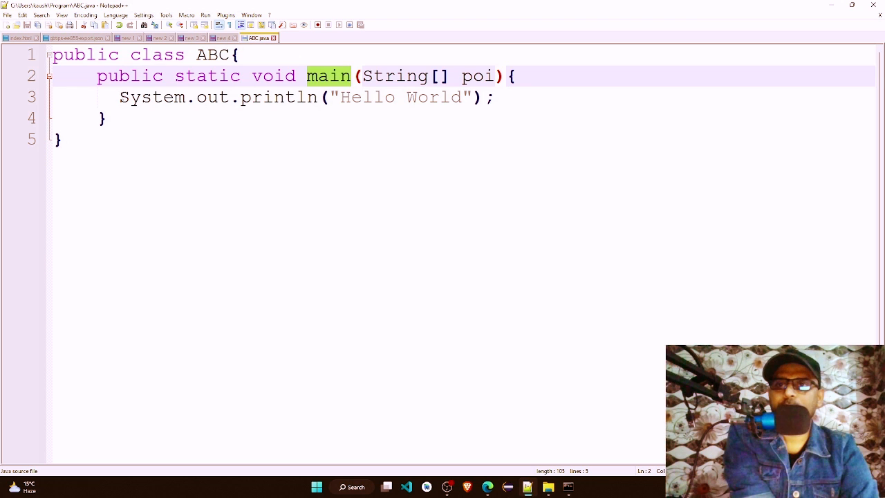
Step: Examine the System.out.println("Hello World"); statement together with the public class ABC line in ABC.java
{"action": "double_click", "coordinate": [132, 97]}
{"action": "left_click_drag", "start_coordinate": [208, 97], "coordinate": [495, 97]}
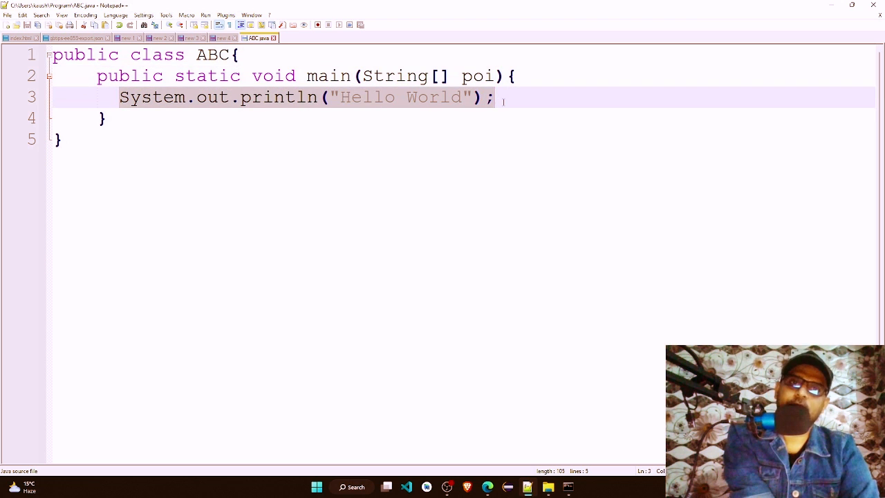
{"action": "left_click", "coordinate": [316, 62]}
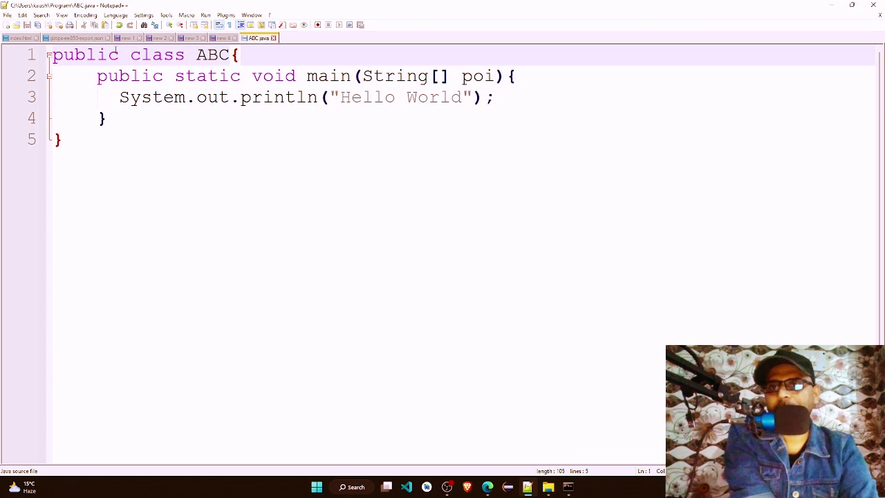
{"action": "left_click_drag", "start_coordinate": [74, 54], "coordinate": [207, 55]}
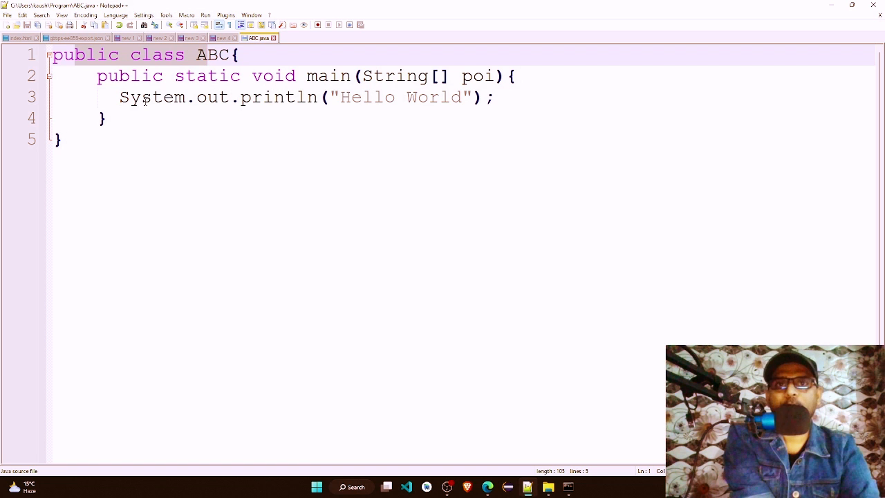
{"action": "left_click_drag", "start_coordinate": [117, 97], "coordinate": [493, 98]}
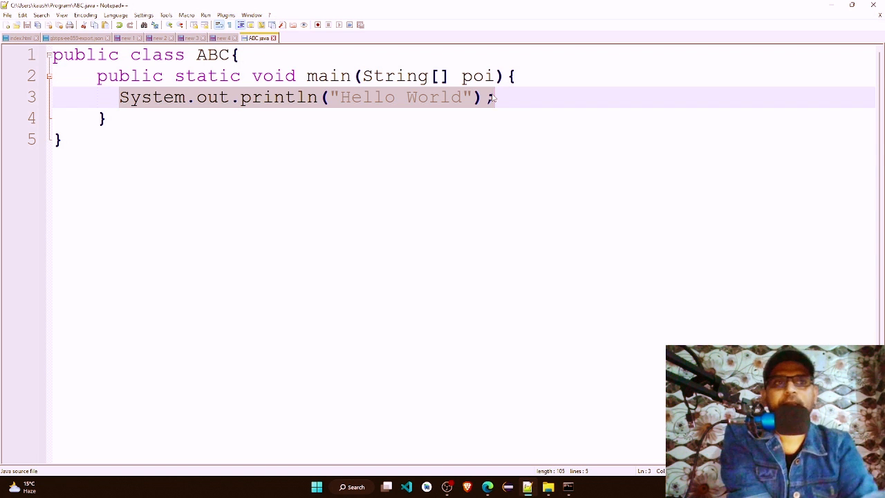
Step: Return to the browser article and examine the line explaining the parentheses after the method name
{"action": "left_click", "coordinate": [833, 6]}
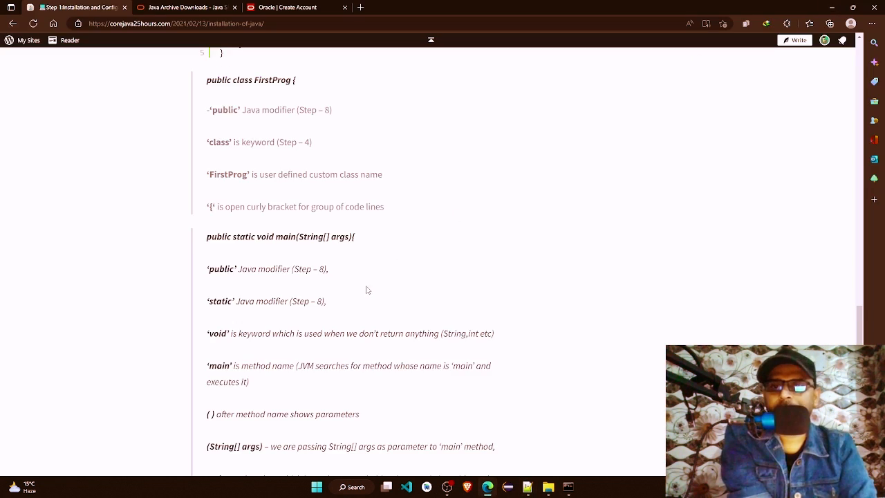
{"action": "scroll", "coordinate": [366, 290], "scroll_direction": "down", "scroll_amount": 3}
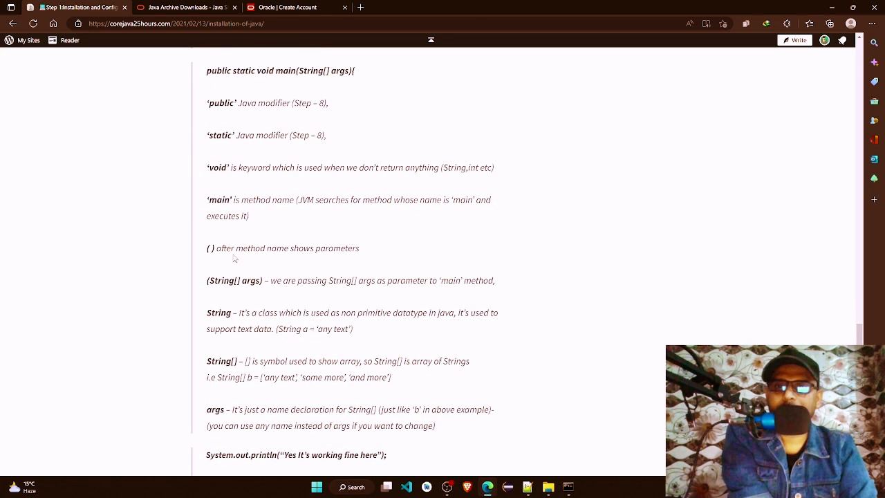
{"action": "left_click_drag", "start_coordinate": [207, 247], "coordinate": [376, 254]}
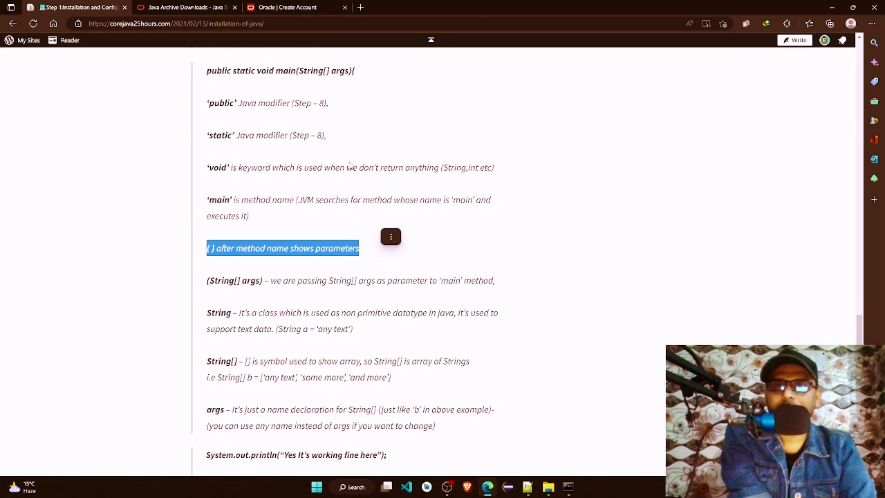
Step: Switch to ABC.java in Notepad++ and examine the main method's String[] poi parameter, its square brackets and the full method signature
{"action": "left_click", "coordinate": [527, 487]}
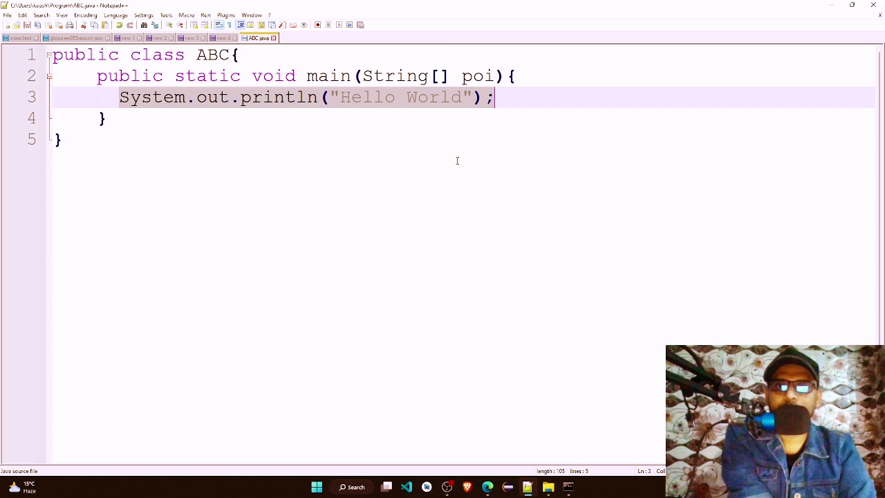
{"action": "left_click", "coordinate": [361, 76]}
{"action": "left_click_drag", "start_coordinate": [361, 76], "coordinate": [494, 78]}
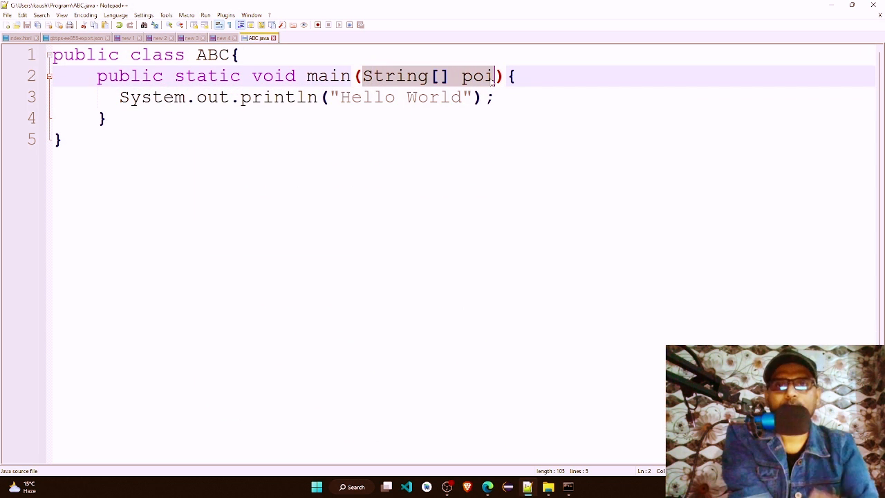
{"action": "left_click", "coordinate": [431, 77]}
{"action": "left_click", "coordinate": [451, 77]}
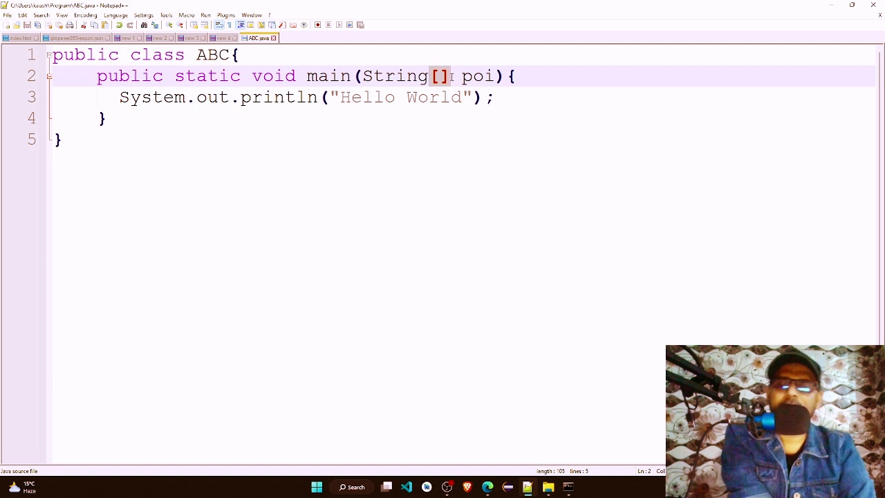
{"action": "left_click_drag", "start_coordinate": [363, 77], "coordinate": [461, 77]}
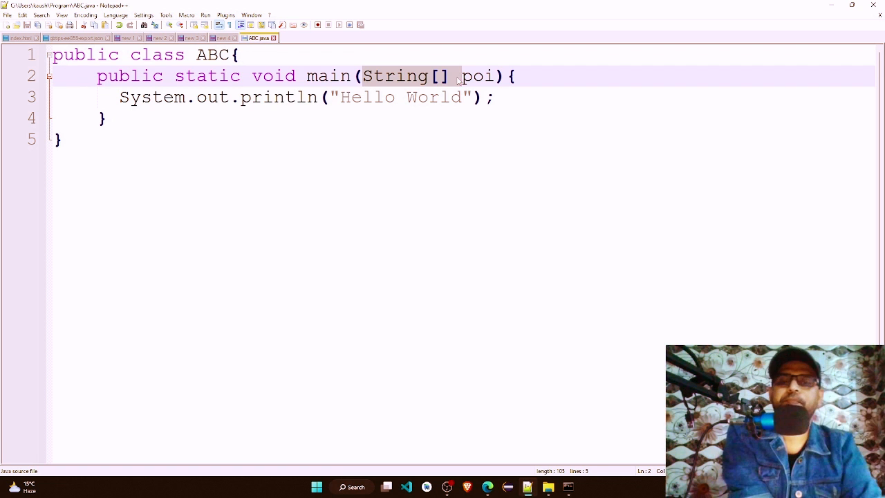
{"action": "left_click", "coordinate": [520, 75]}
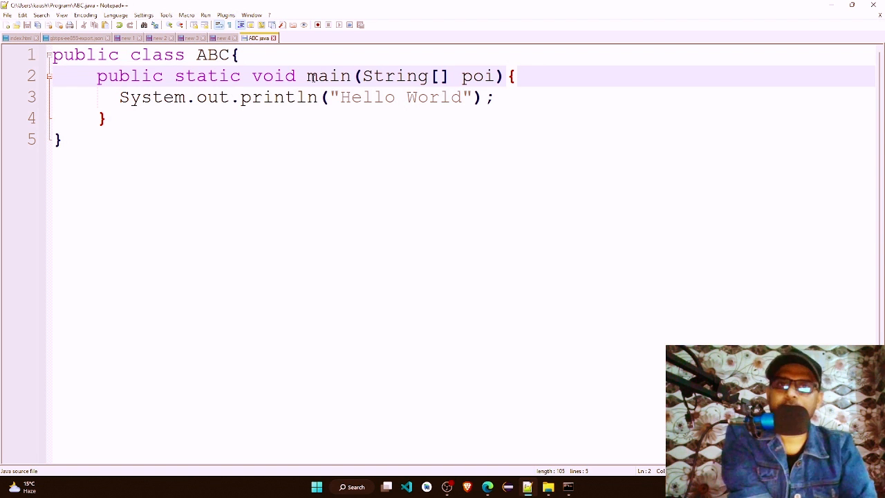
{"action": "left_click_drag", "start_coordinate": [99, 76], "coordinate": [444, 80]}
{"action": "left_click", "coordinate": [429, 78]}
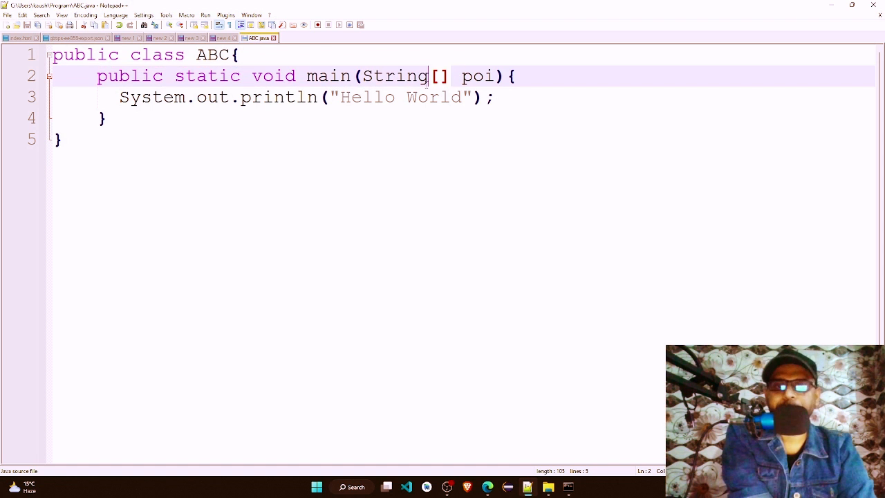
Step: Return to the browser article and examine the entry on passing (String[] args) as a parameter to main
{"action": "left_click", "coordinate": [488, 487]}
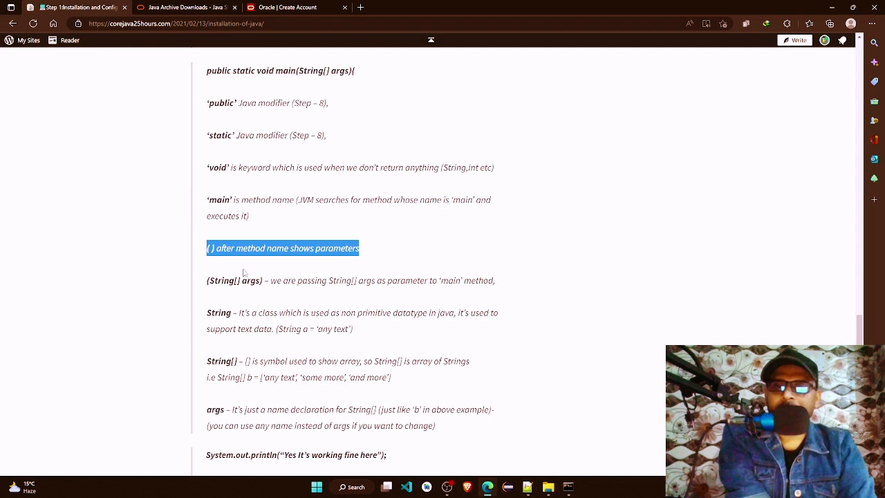
{"action": "left_click_drag", "start_coordinate": [207, 280], "coordinate": [271, 281]}
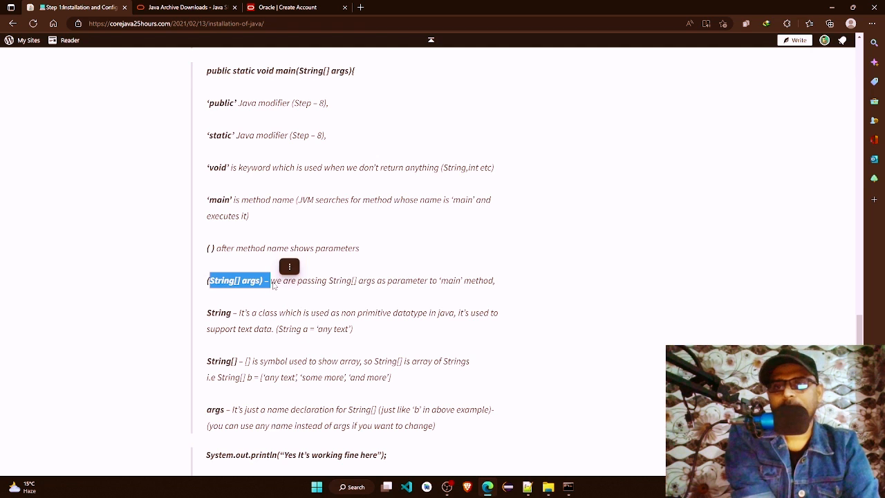
{"action": "left_click", "coordinate": [232, 281]}
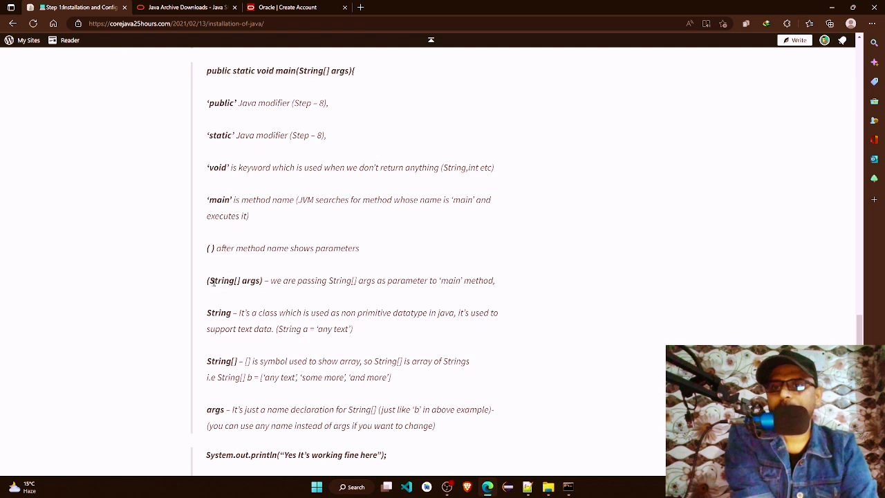
Step: Examine the String[] and args parts of the (String[] args) entry and its wording about the parameter passed to main
{"action": "left_click_drag", "start_coordinate": [210, 280], "coordinate": [235, 282]}
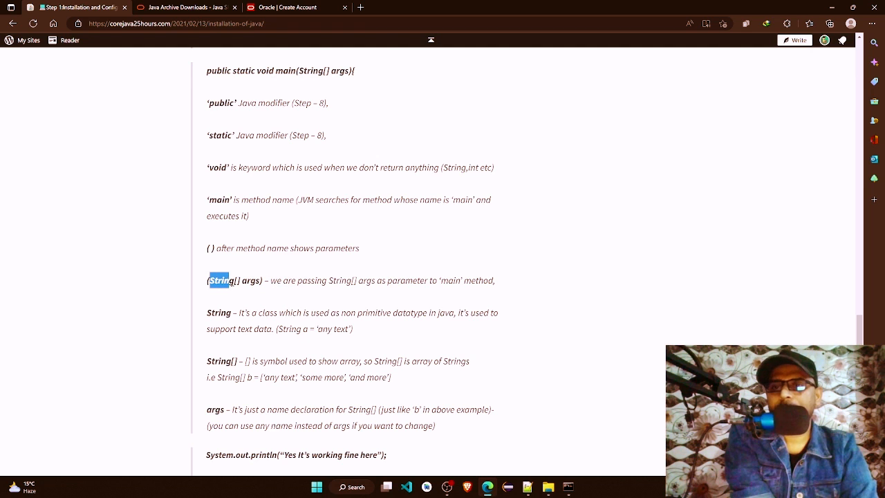
{"action": "left_click", "coordinate": [243, 285]}
{"action": "left_click_drag", "start_coordinate": [235, 281], "coordinate": [259, 282]}
{"action": "left_click", "coordinate": [247, 283]}
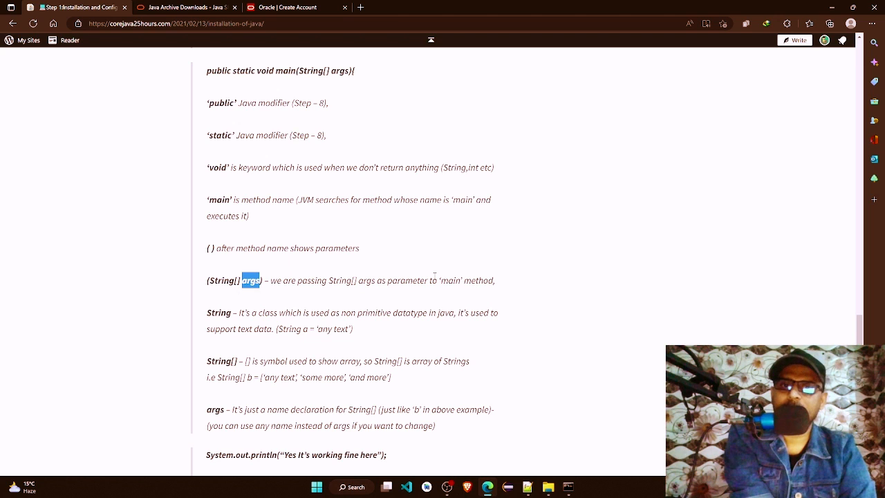
{"action": "left_click_drag", "start_coordinate": [381, 281], "coordinate": [426, 283]}
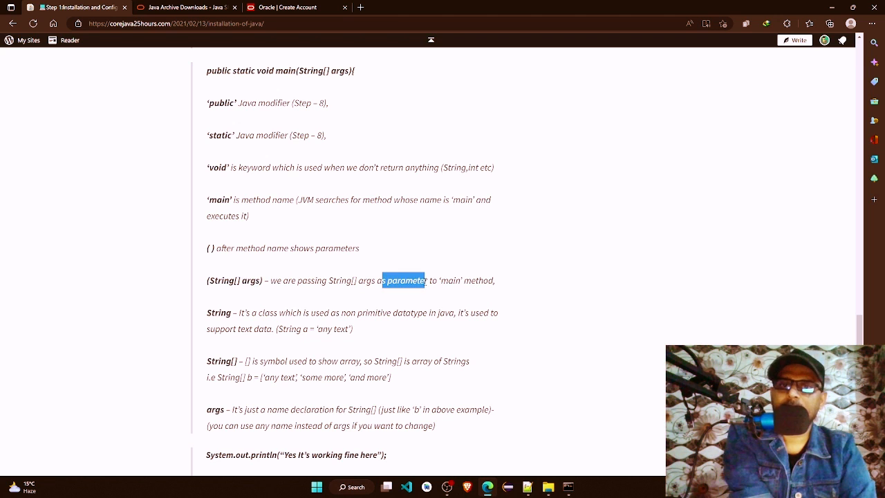
Step: Examine the article's String and String[] entries, including the String a and String[] b examples, and the args entry below them
{"action": "left_click", "coordinate": [228, 317]}
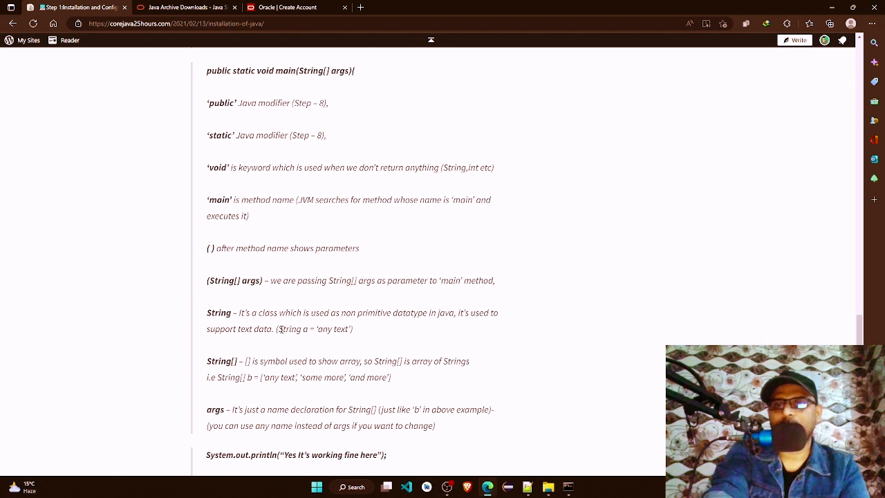
{"action": "left_click_drag", "start_coordinate": [279, 329], "coordinate": [350, 330]}
{"action": "left_click", "coordinate": [255, 364]}
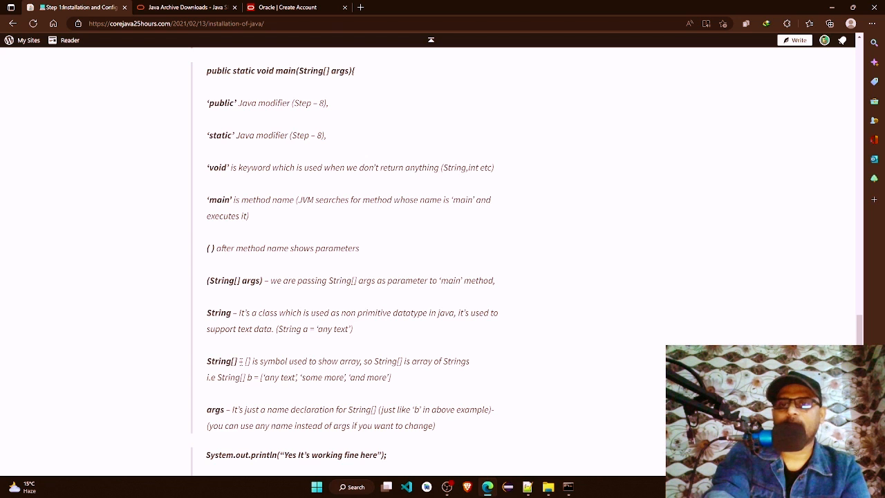
{"action": "left_click_drag", "start_coordinate": [243, 360], "coordinate": [358, 365]}
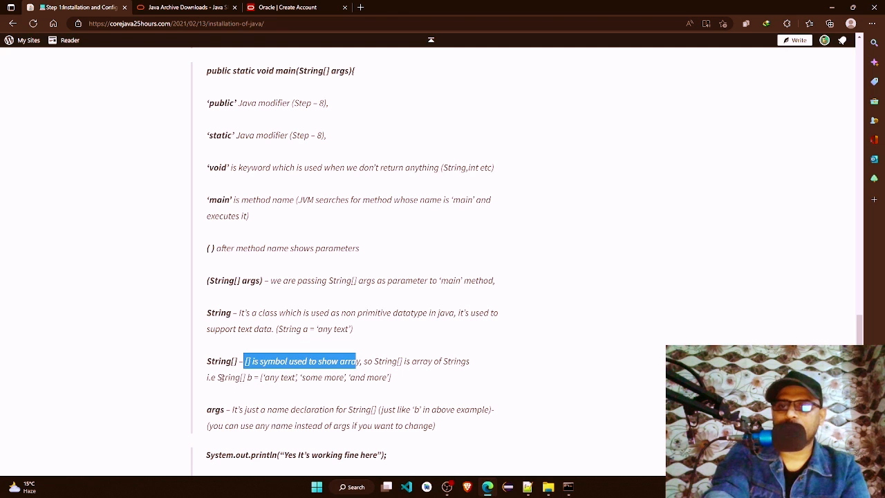
{"action": "left_click_drag", "start_coordinate": [219, 377], "coordinate": [380, 379]}
{"action": "left_click", "coordinate": [251, 377]}
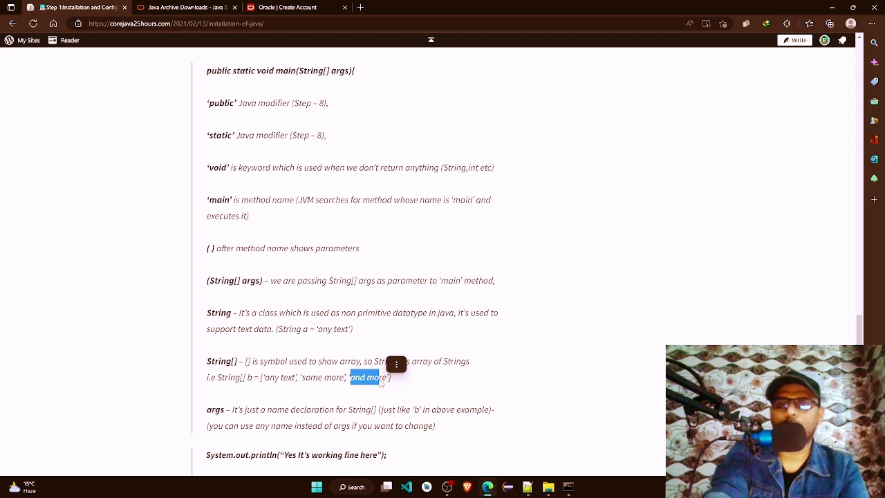
{"action": "left_click", "coordinate": [293, 407]}
{"action": "scroll", "coordinate": [292, 409], "scroll_direction": "down", "scroll_amount": 1}
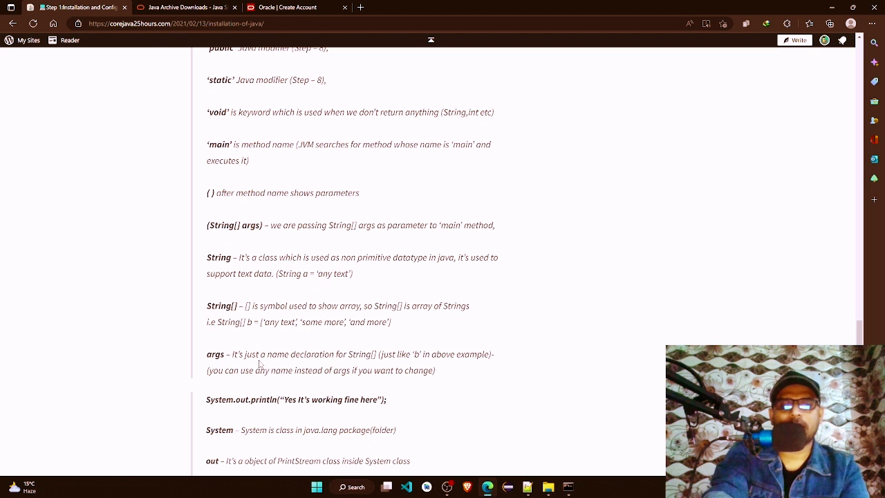
Step: Switch to ABC.java in Notepad++, rename the main method's parameter poi to nghjgkhgfkhfjhgfghf and save the file
{"action": "left_click", "coordinate": [527, 486]}
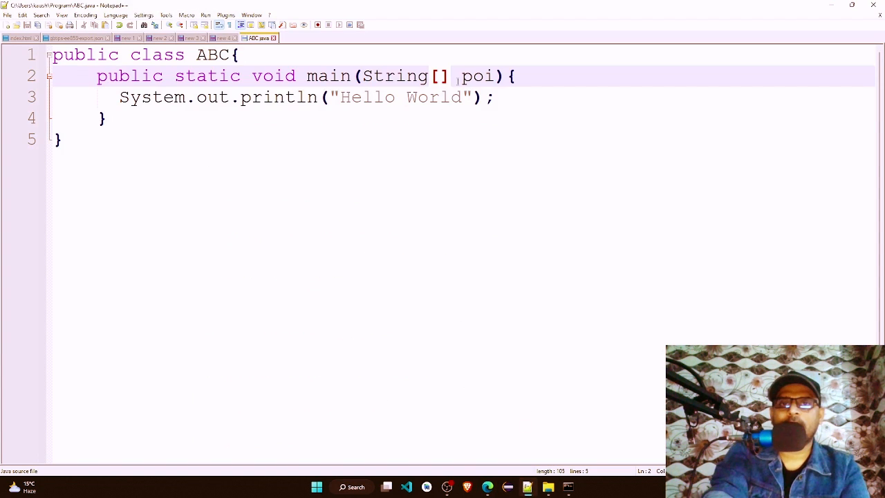
{"action": "left_click_drag", "start_coordinate": [461, 77], "coordinate": [493, 79]}
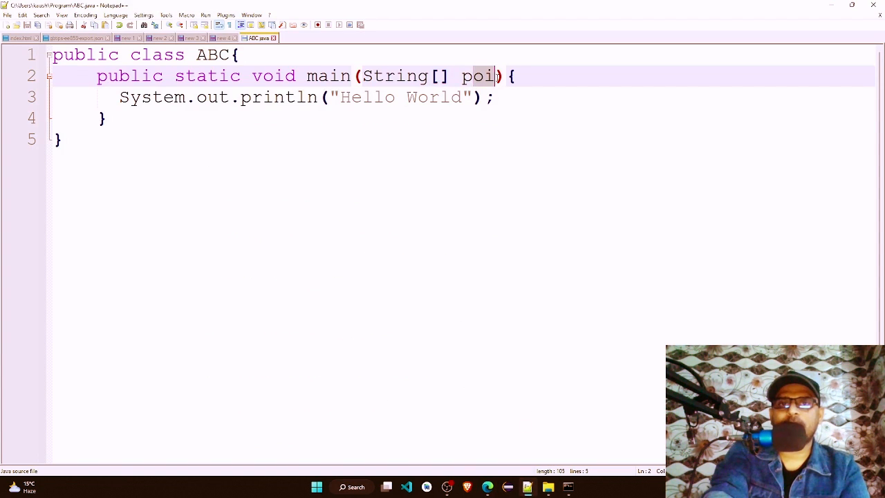
{"action": "left_click", "coordinate": [468, 77]}
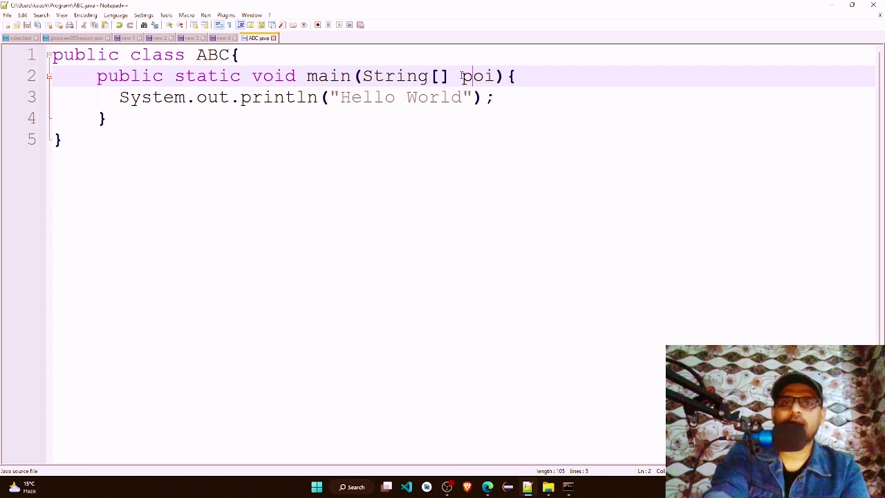
{"action": "left_click_drag", "start_coordinate": [461, 78], "coordinate": [495, 78]}
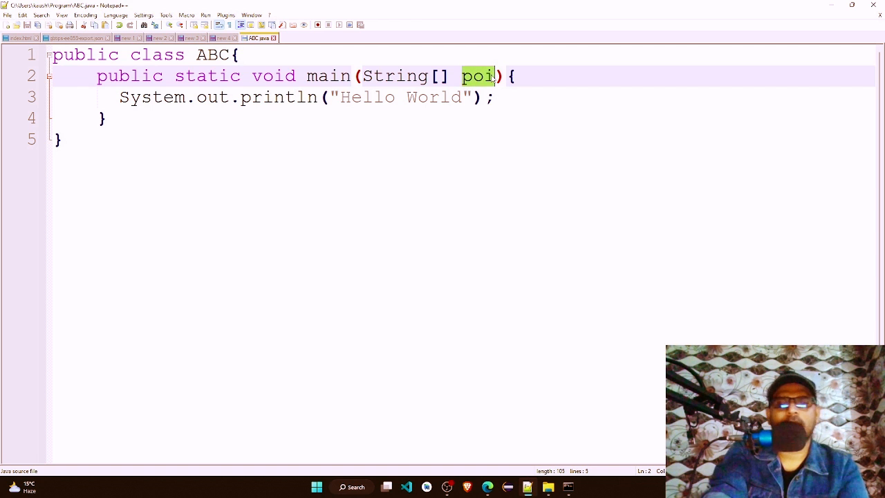
{"action": "type", "text": "nghjgkhgfkhfjhgfghf"}
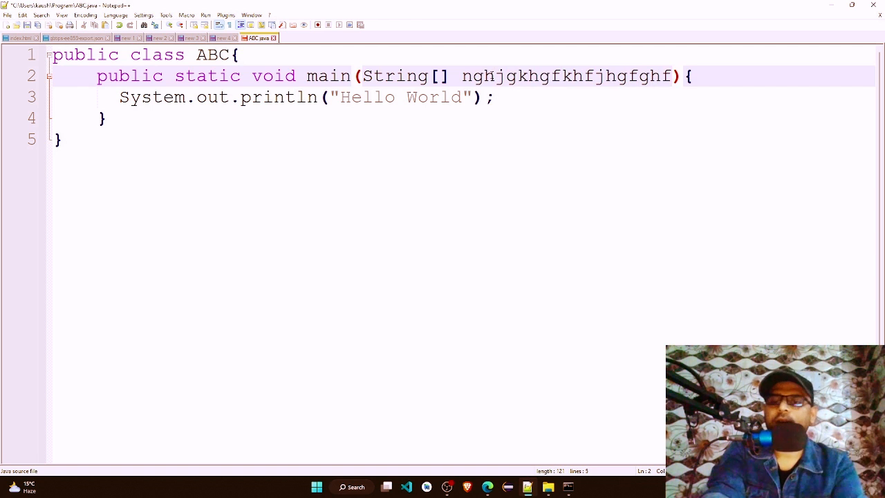
{"action": "key", "text": "ctrl+s"}
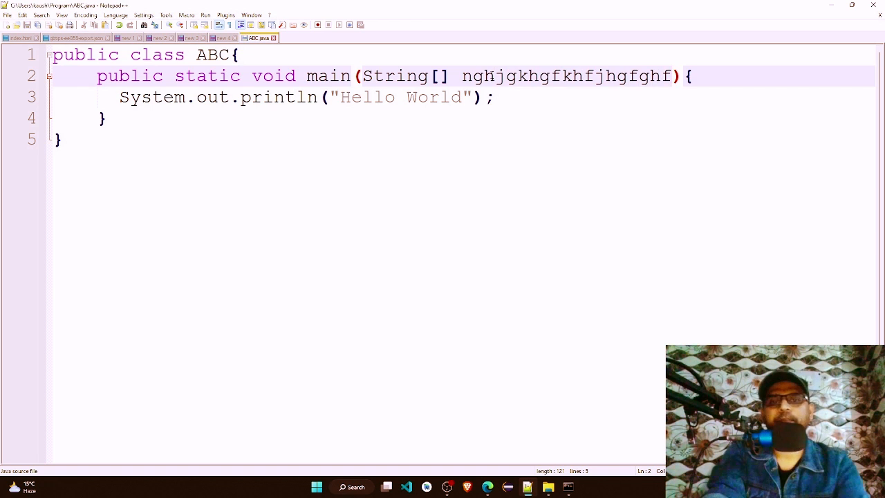
Step: Return to the browser article and examine the String[] b array example and the System.out.println("Yes It's working fine here"); line
{"action": "left_click", "coordinate": [488, 487]}
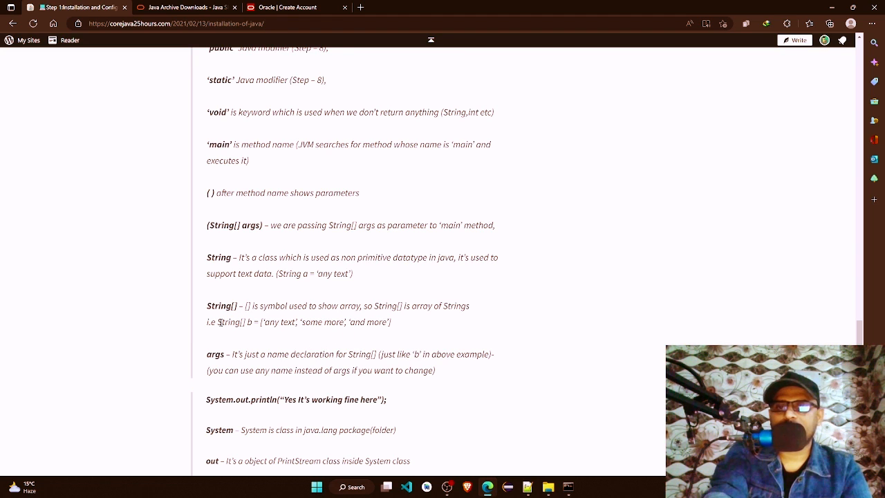
{"action": "left_click_drag", "start_coordinate": [221, 322], "coordinate": [391, 322]}
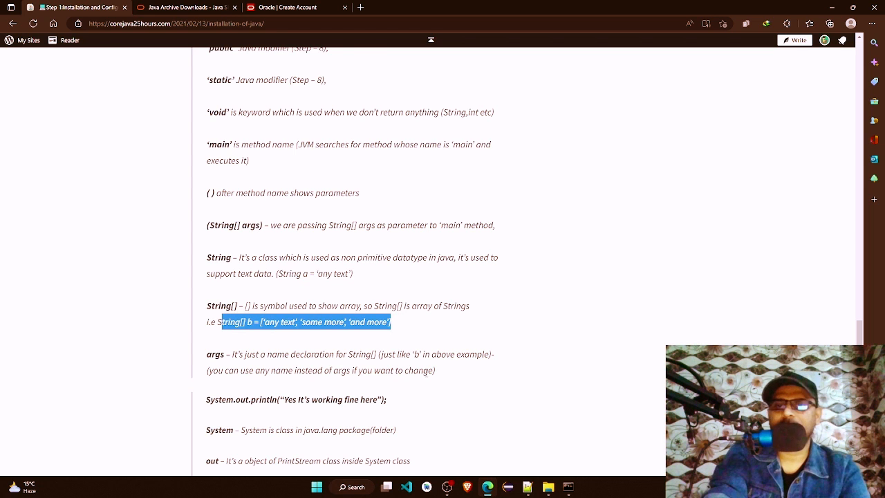
{"action": "scroll", "coordinate": [424, 371], "scroll_direction": "down", "scroll_amount": 3}
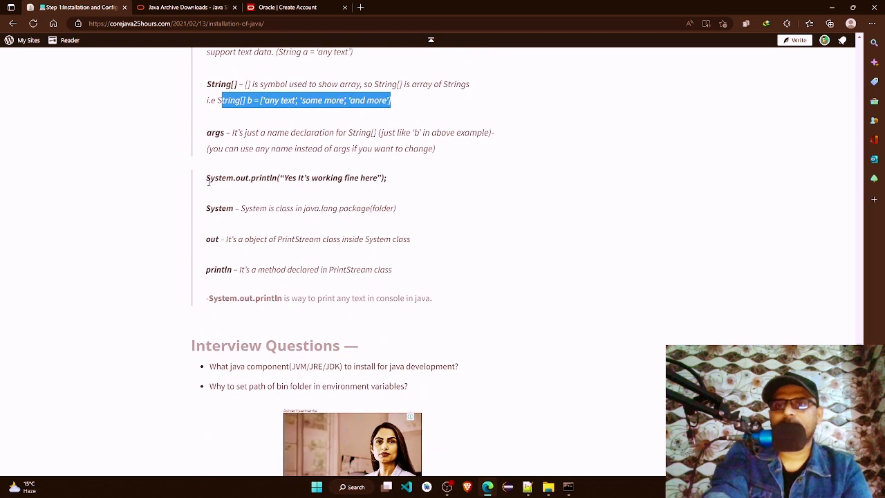
{"action": "left_click_drag", "start_coordinate": [207, 179], "coordinate": [294, 183]}
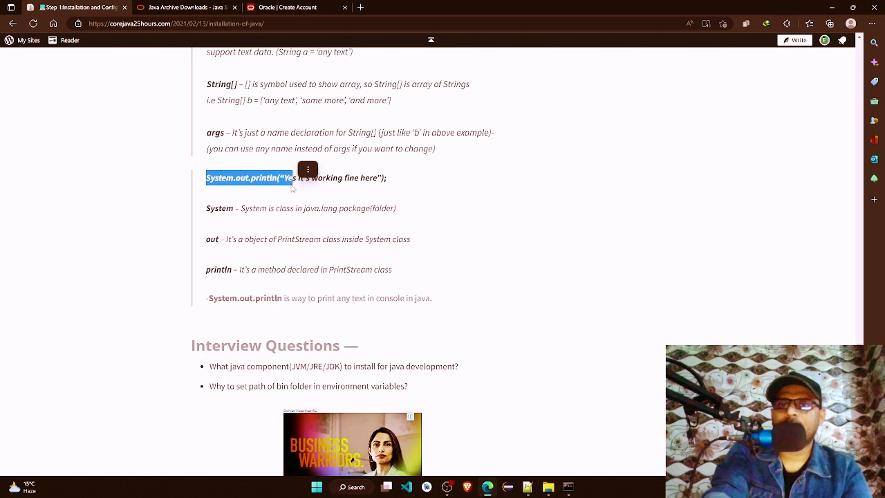
{"action": "left_click", "coordinate": [307, 169]}
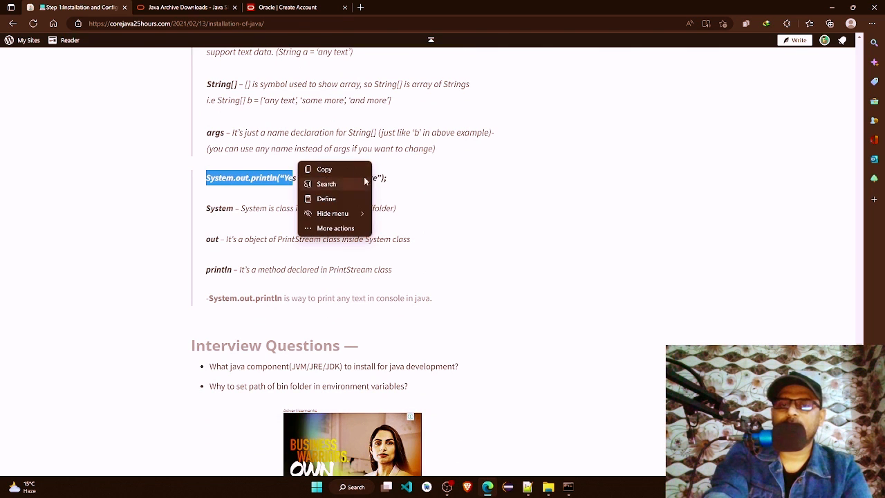
{"action": "left_click", "coordinate": [397, 180]}
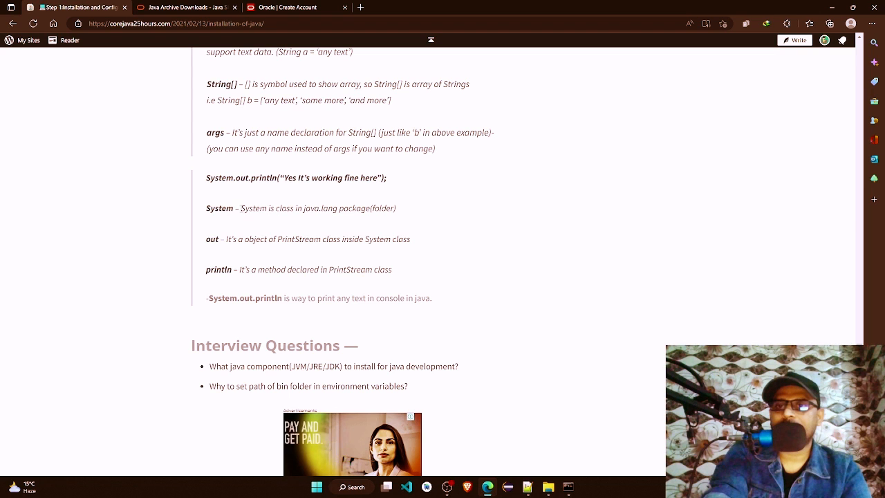
Step: Examine the article's System and out entries, and check the Command Prompt output of the ABC program before returning to the article
{"action": "left_click_drag", "start_coordinate": [241, 208], "coordinate": [274, 208]}
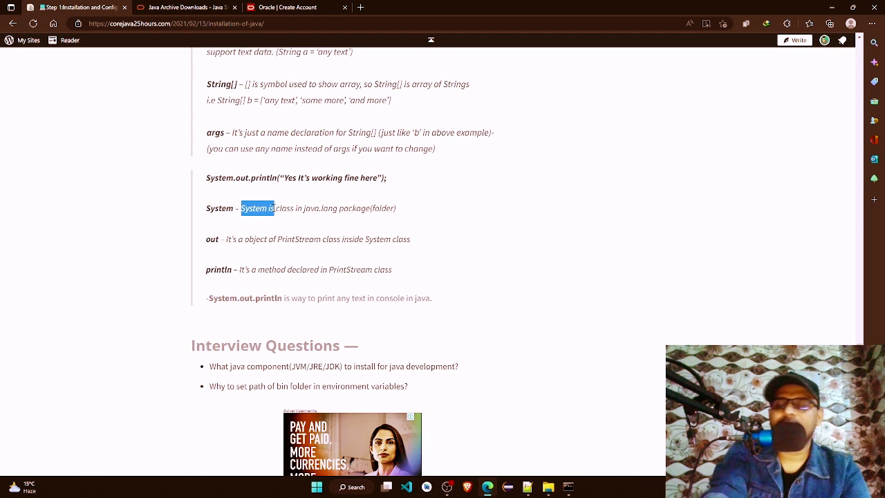
{"action": "left_click", "coordinate": [253, 242]}
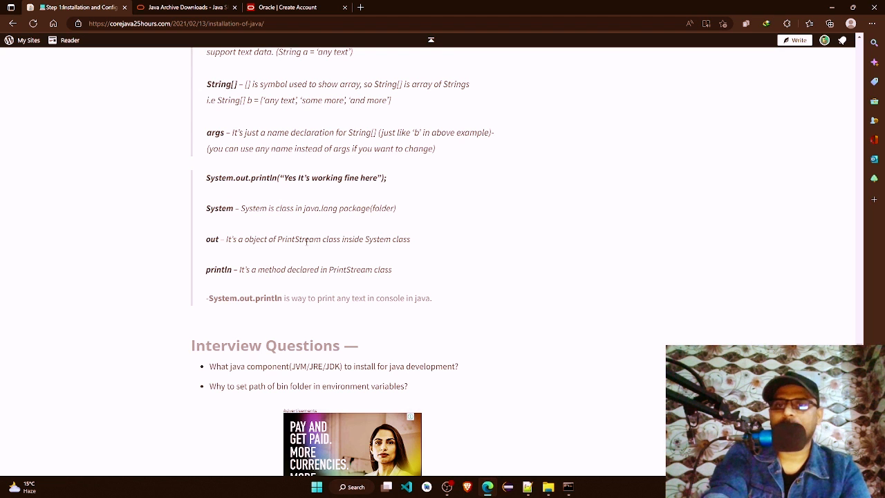
{"action": "left_click_drag", "start_coordinate": [365, 240], "coordinate": [410, 241]}
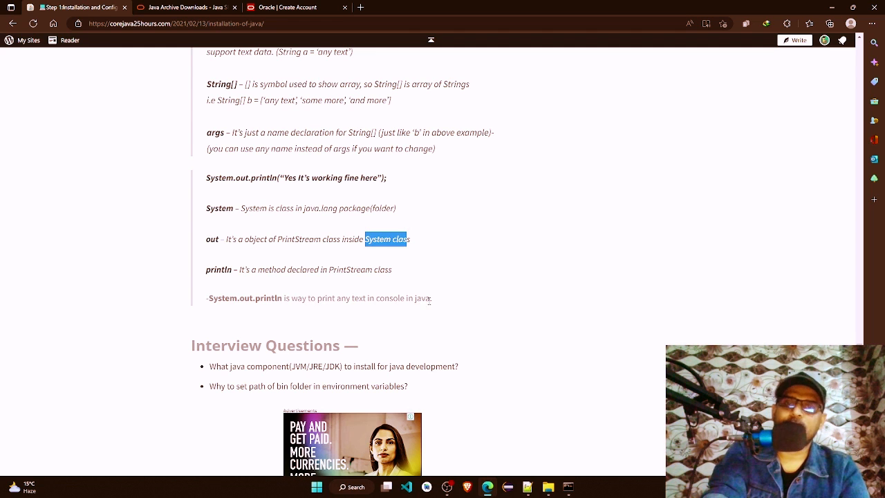
{"action": "left_click", "coordinate": [567, 487]}
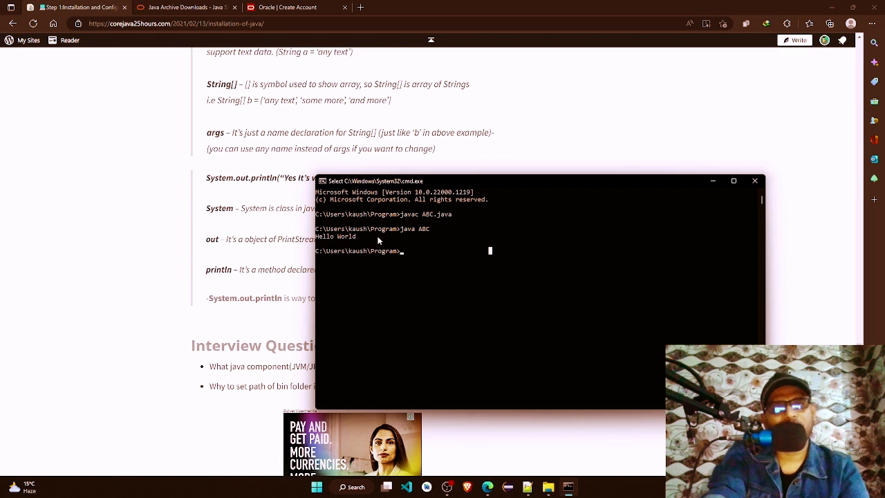
{"action": "left_click", "coordinate": [225, 206]}
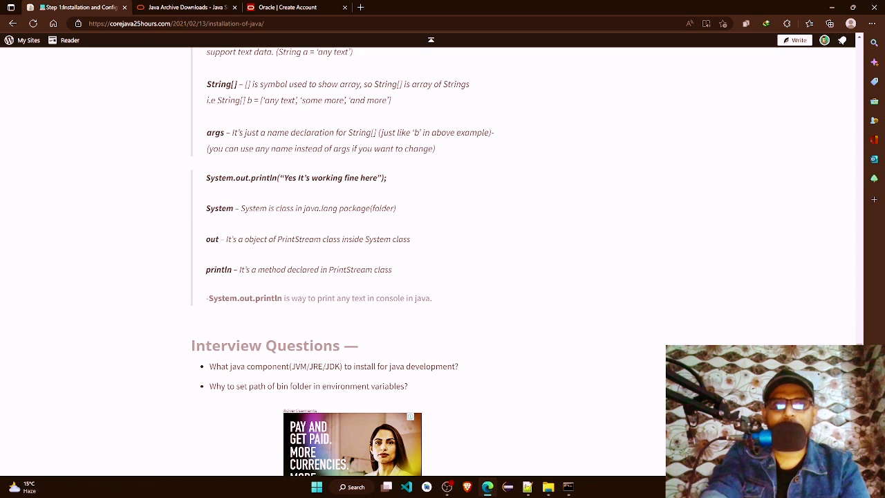
Step: Review the article's first Java program section, its Interview Questions and the earlier step on setting the path
{"action": "left_click_drag", "start_coordinate": [861, 345], "coordinate": [528, 286]}
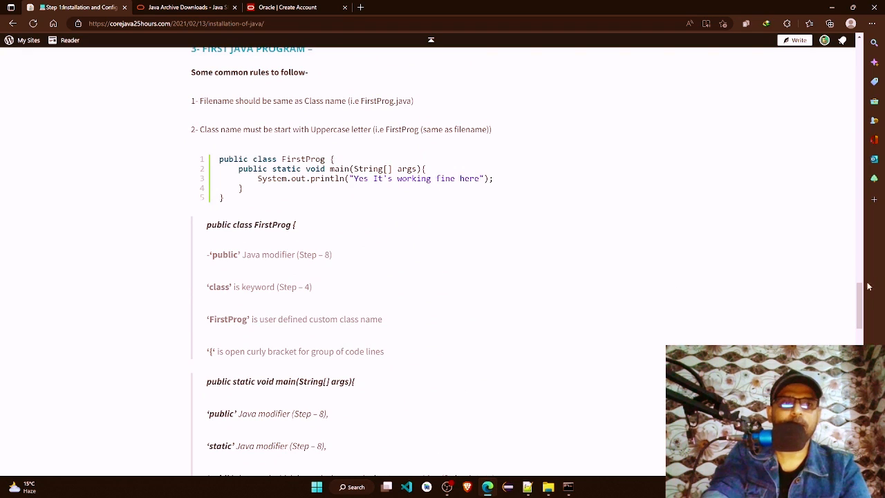
{"action": "left_click_drag", "start_coordinate": [860, 294], "coordinate": [859, 358]}
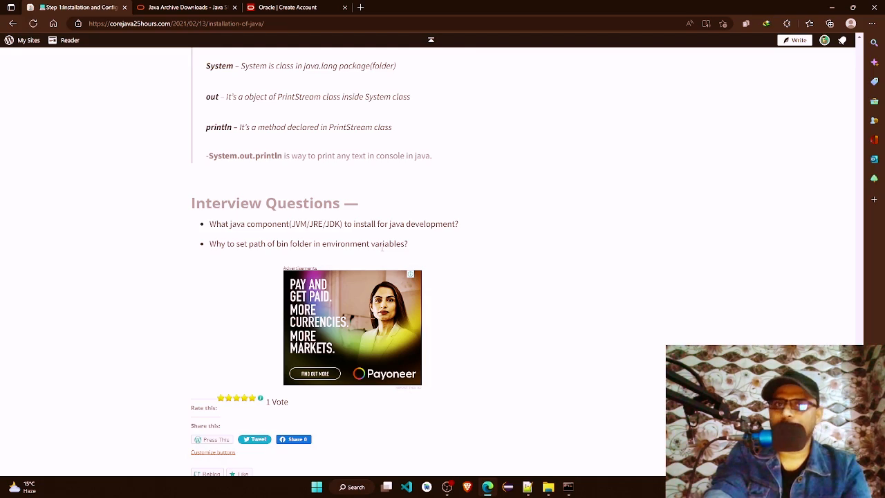
{"action": "left_click_drag", "start_coordinate": [860, 372], "coordinate": [852, 127]}
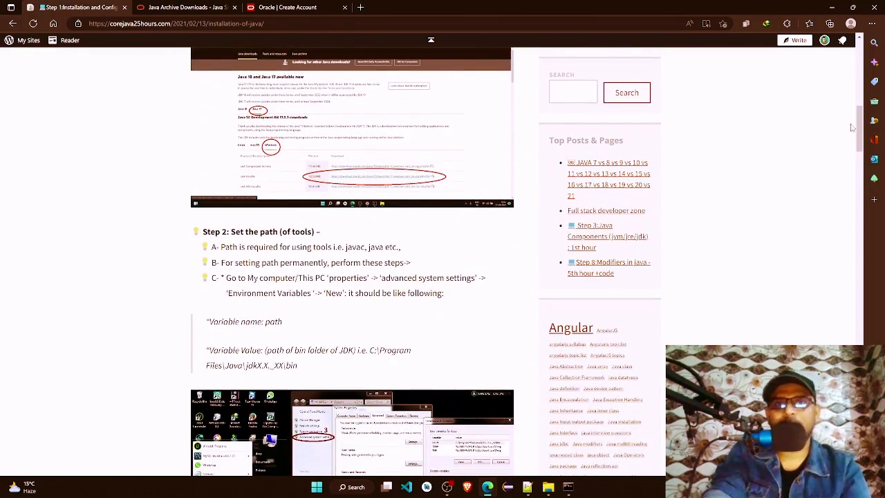